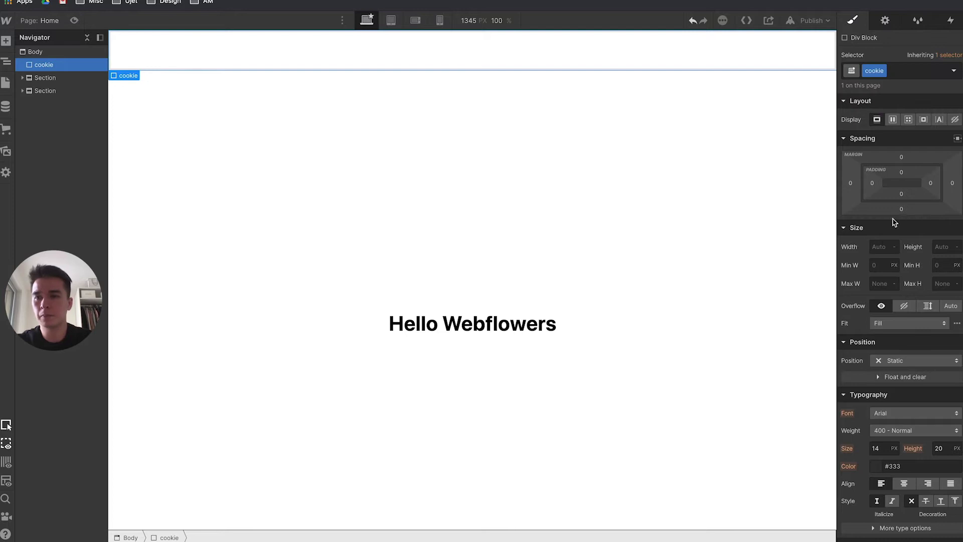
Set the cookie div block's top and bottom padding to 8 px.
left_click(901, 173)
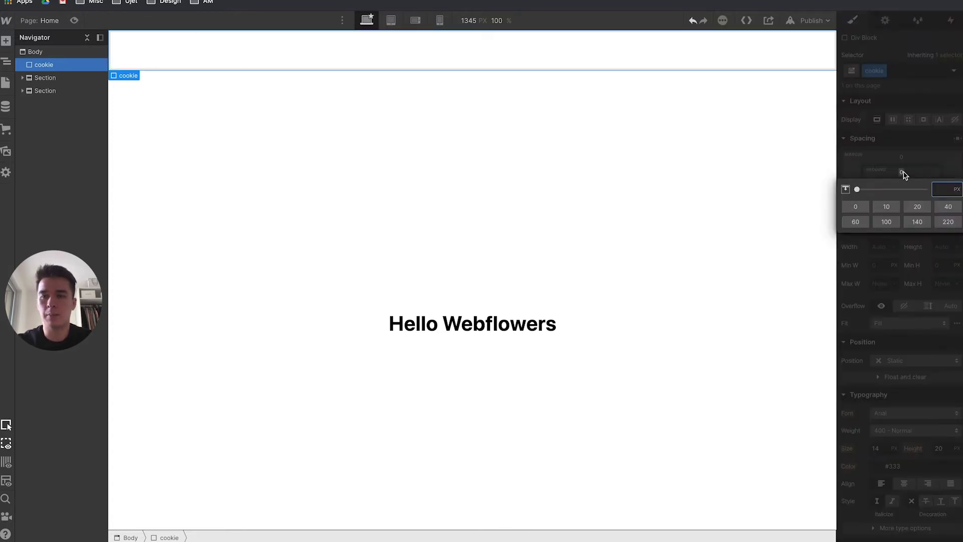
type("8")
key("Return")
left_click(901, 194)
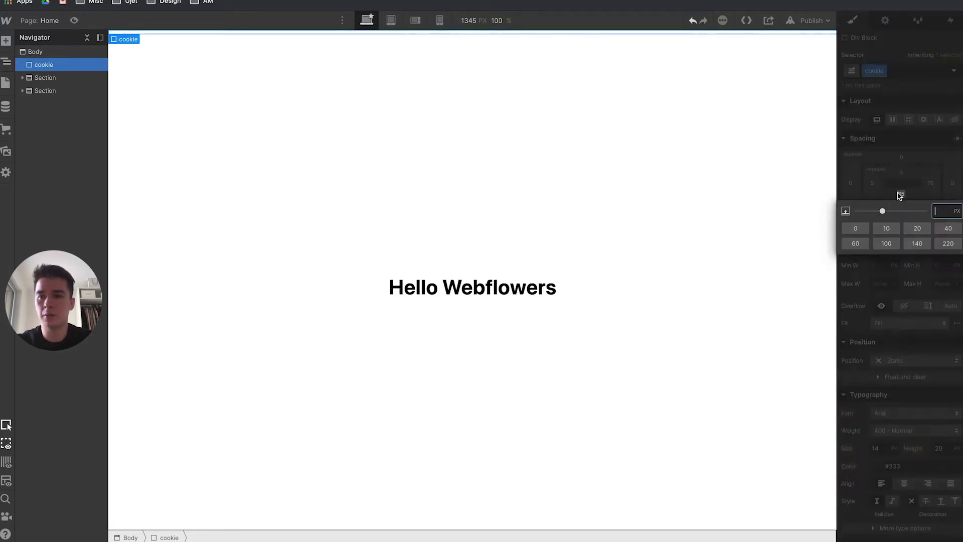
key("Return")
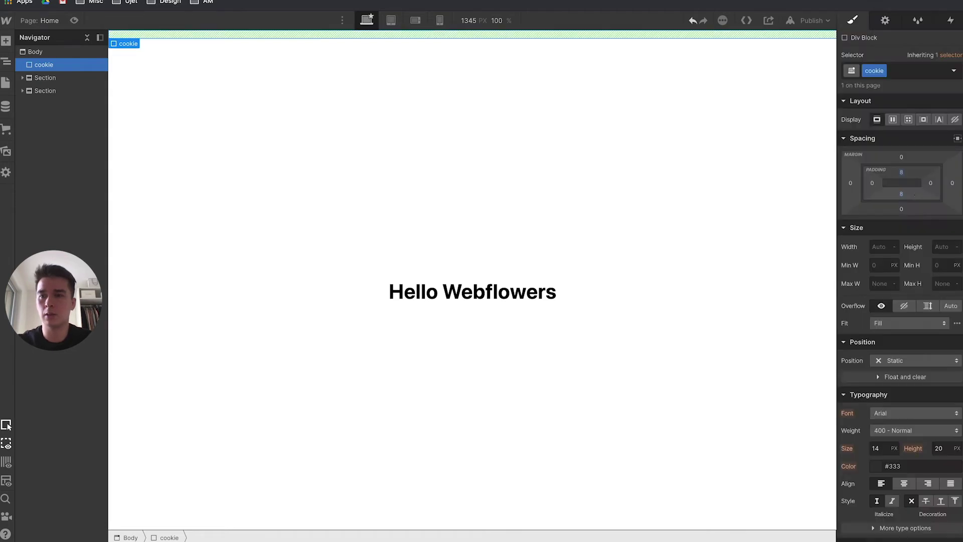
Set the cookie div block's left and right padding to 24 px.
left_click(931, 183)
type("24")
key("Return")
left_click(872, 184)
type("24")
key("Return")
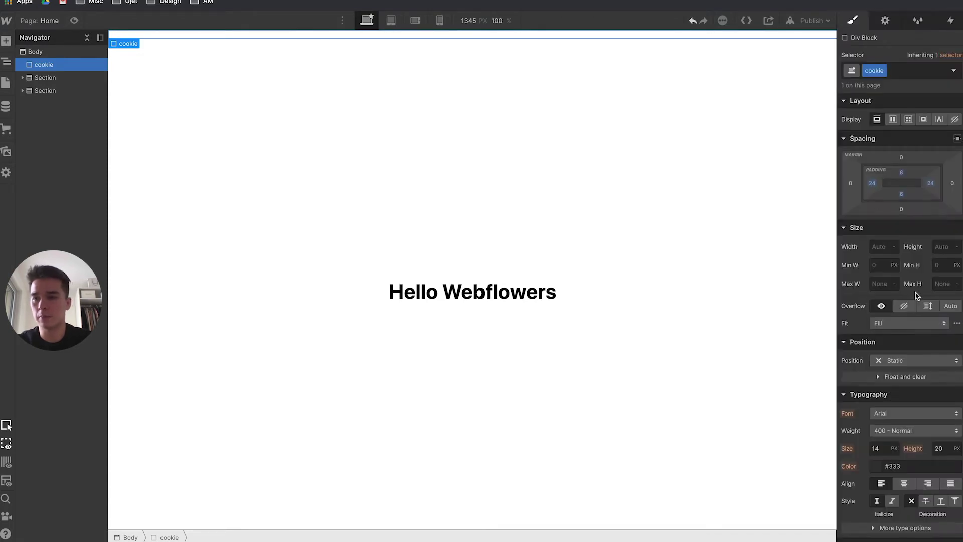
Give the cookie block a fixed position, offset 20 px from the left and 20 px from the bottom.
scroll(918, 297, "down", 5)
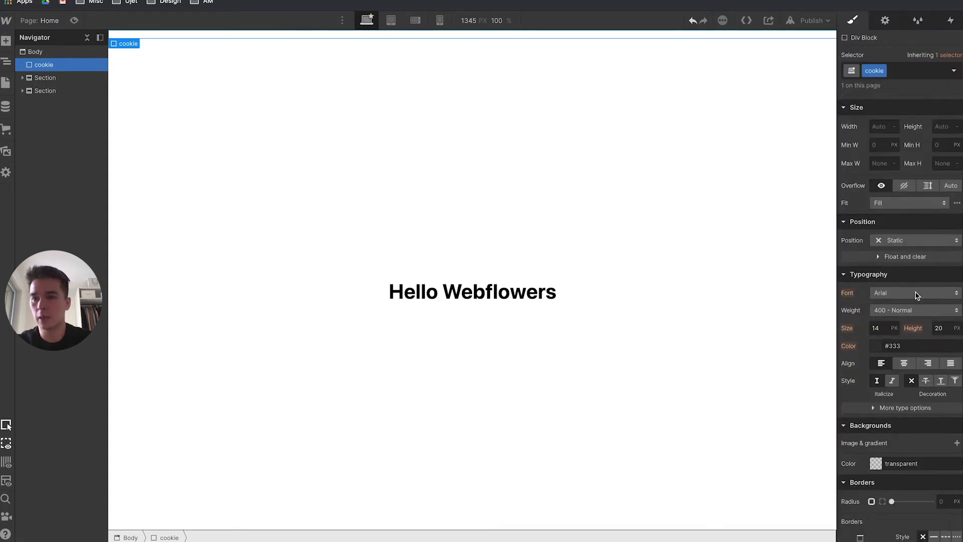
left_click(905, 240)
left_click(907, 279)
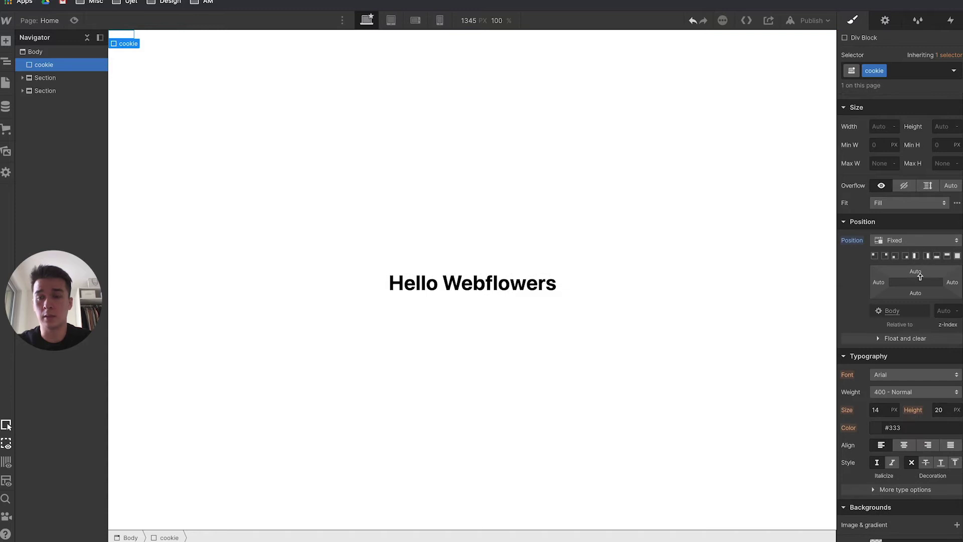
left_click(878, 284)
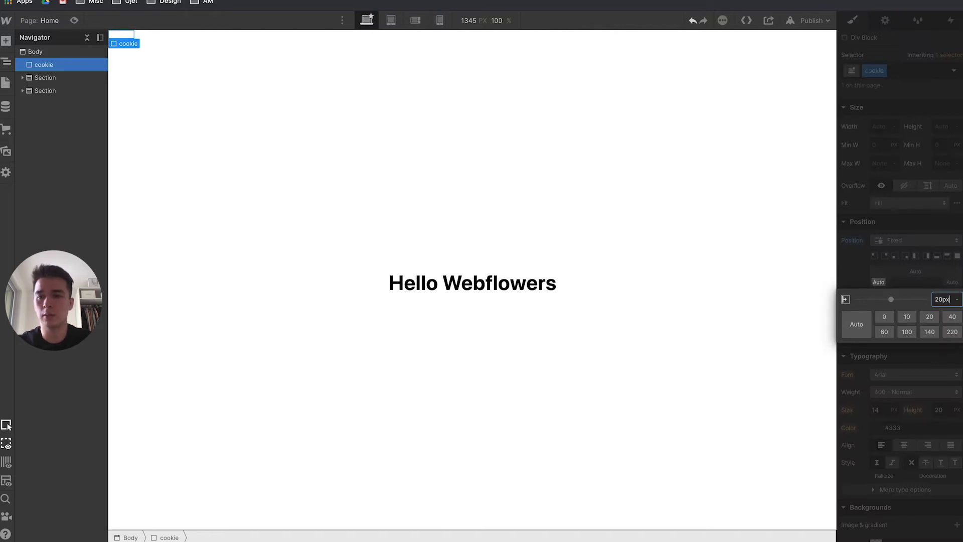
key("Return")
left_click(916, 294)
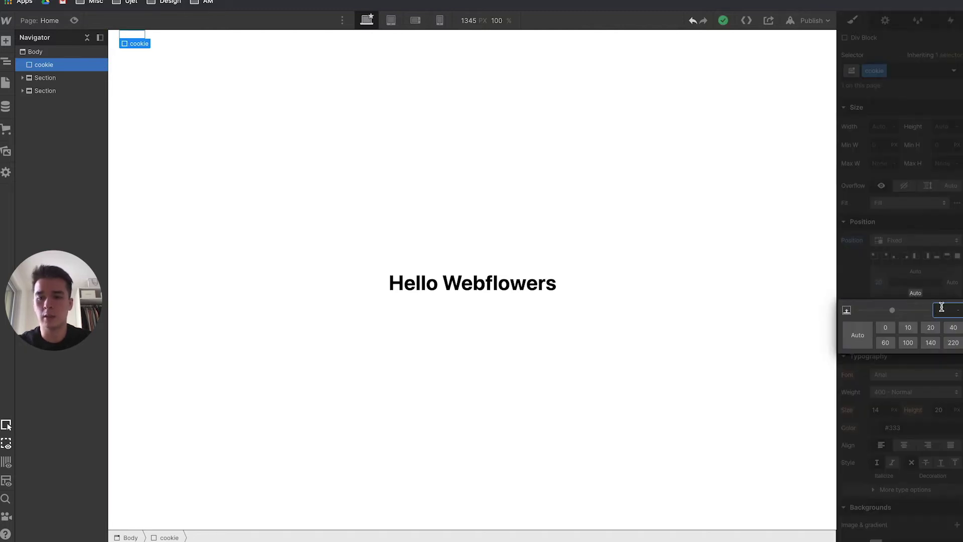
key("Return")
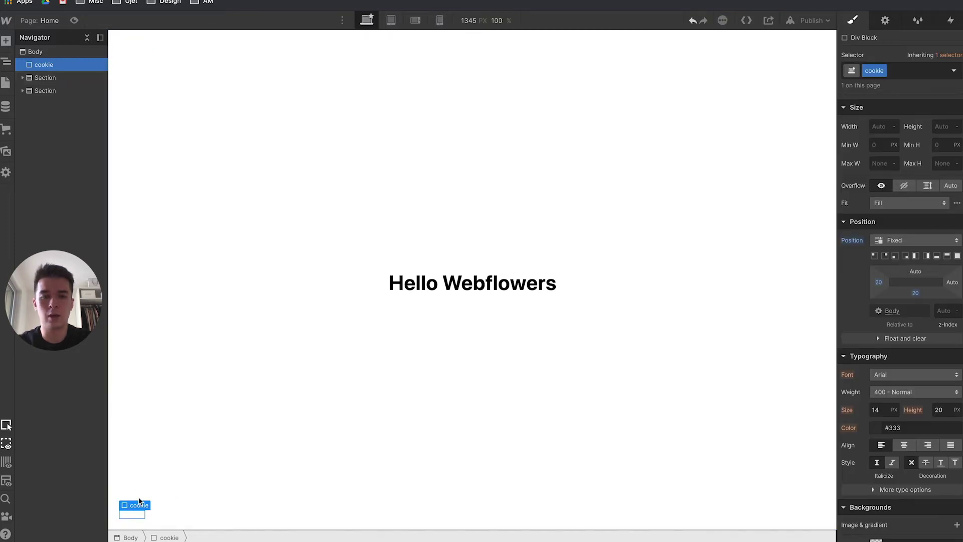
Give the cookie block a black background and a 5 px corner radius.
scroll(923, 397, "down", 5)
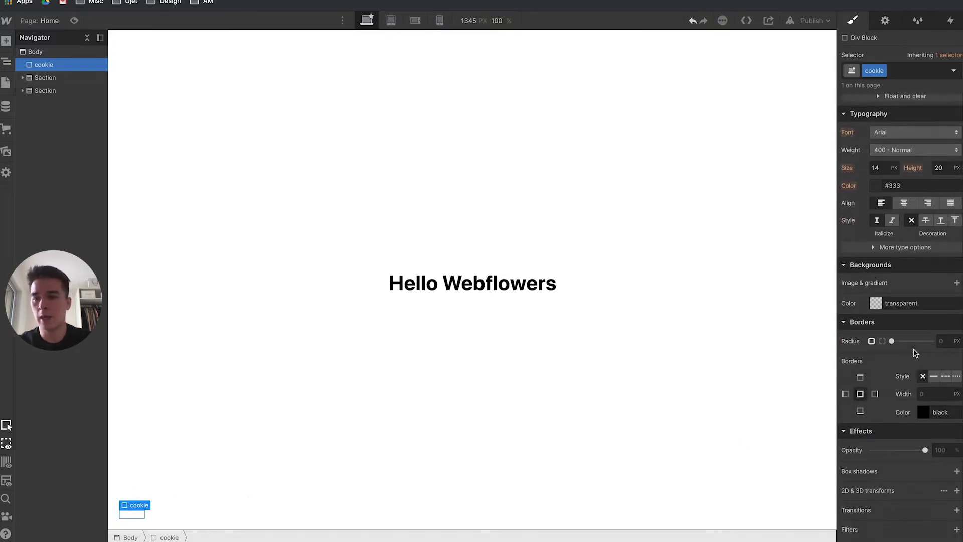
left_click(879, 307)
left_click(842, 399)
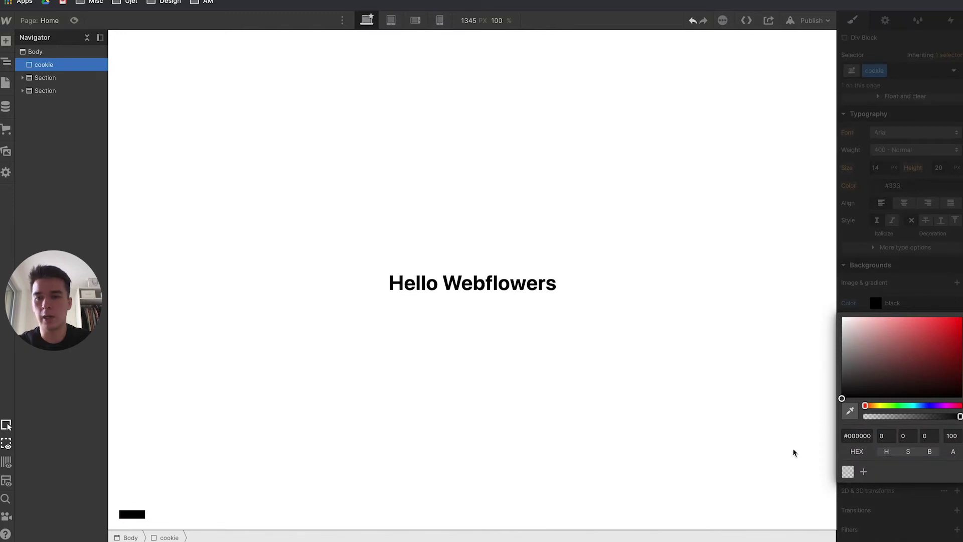
left_click(875, 514)
left_click_drag(892, 341, 903, 341)
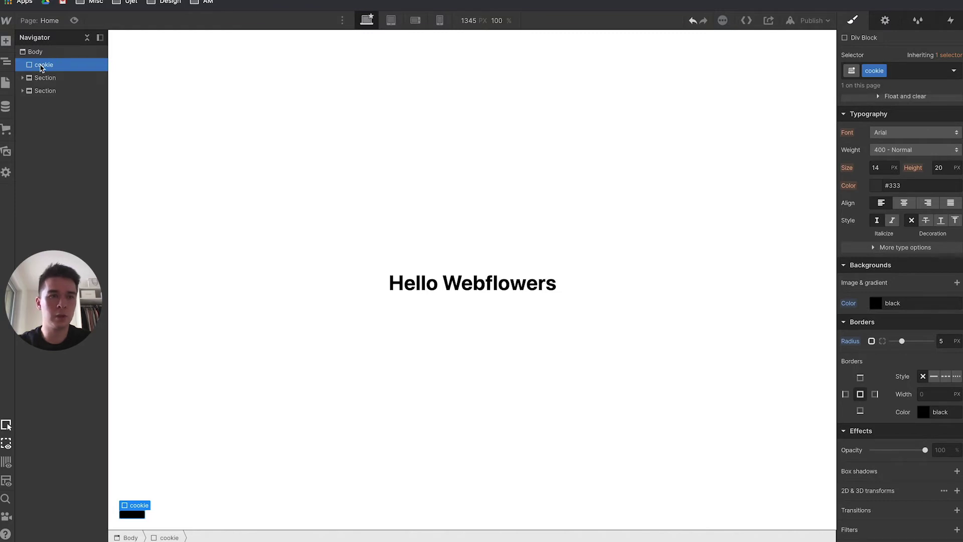
Change the cookie block's display to horizontal flex, with its children aligned and justified to the center.
scroll(948, 156, "up", 7)
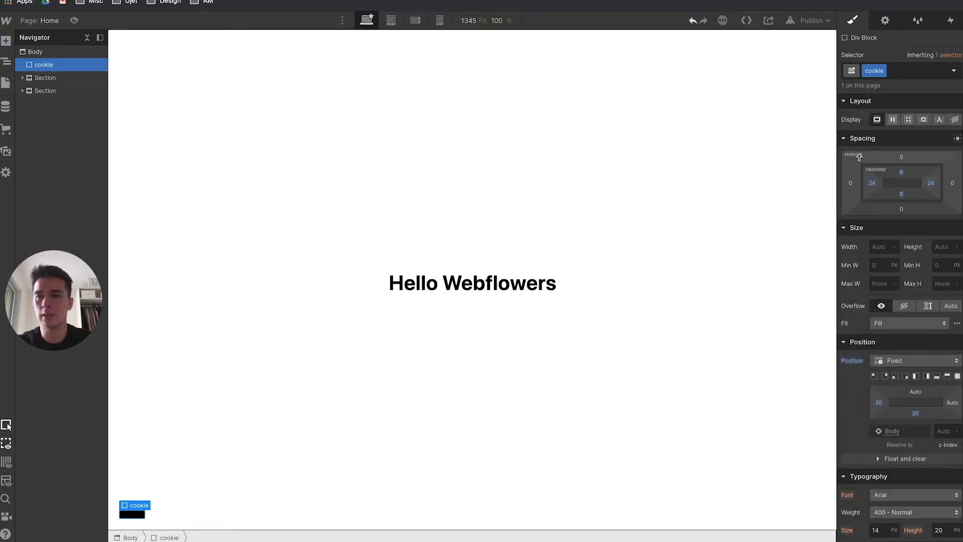
left_click(893, 119)
left_click(897, 158)
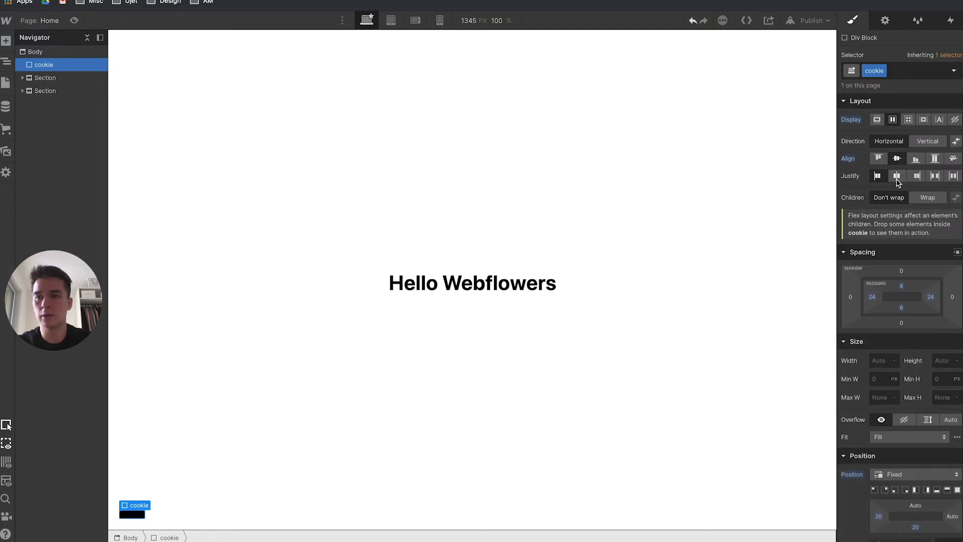
left_click(897, 176)
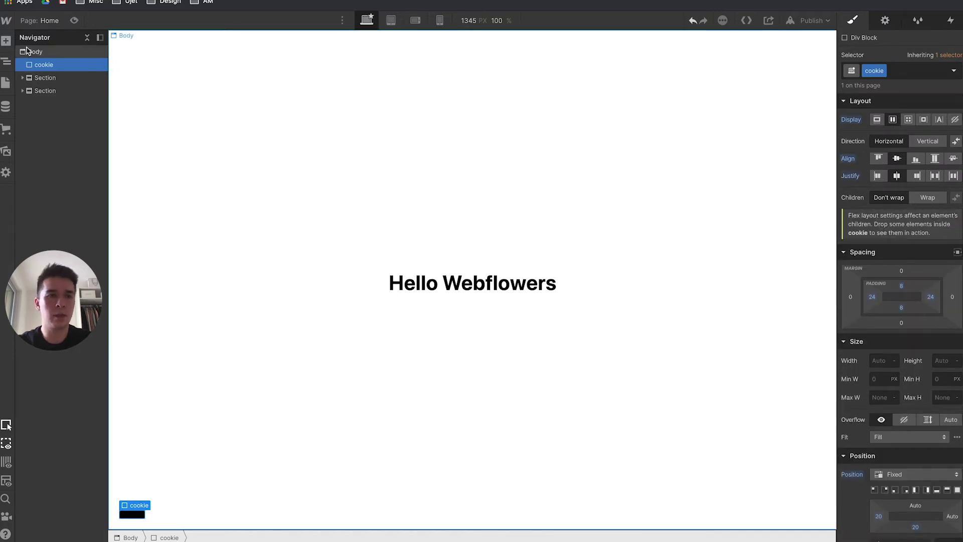
Add an Image element inside the cookie block.
left_click(6, 42)
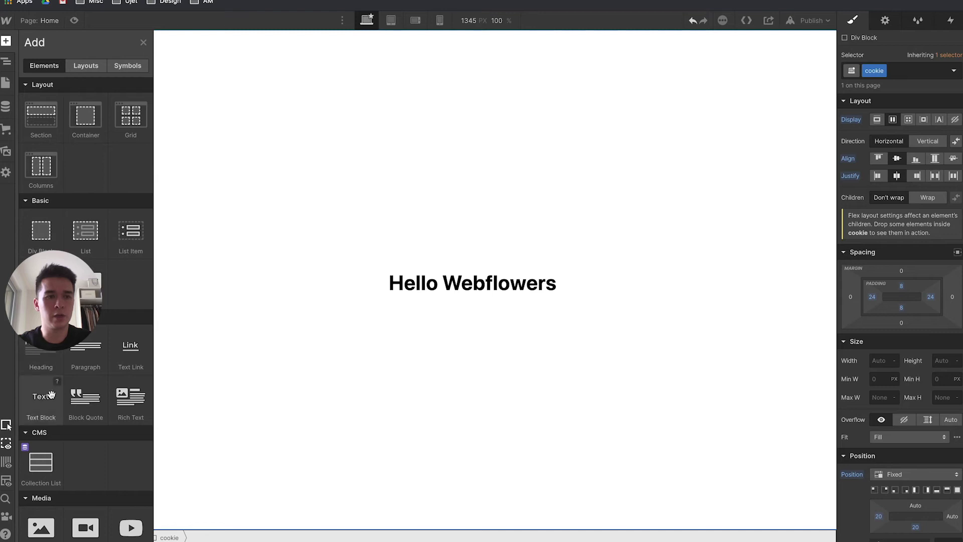
scroll(119, 244, "down", 4)
left_click_drag(41, 430, 50, 71)
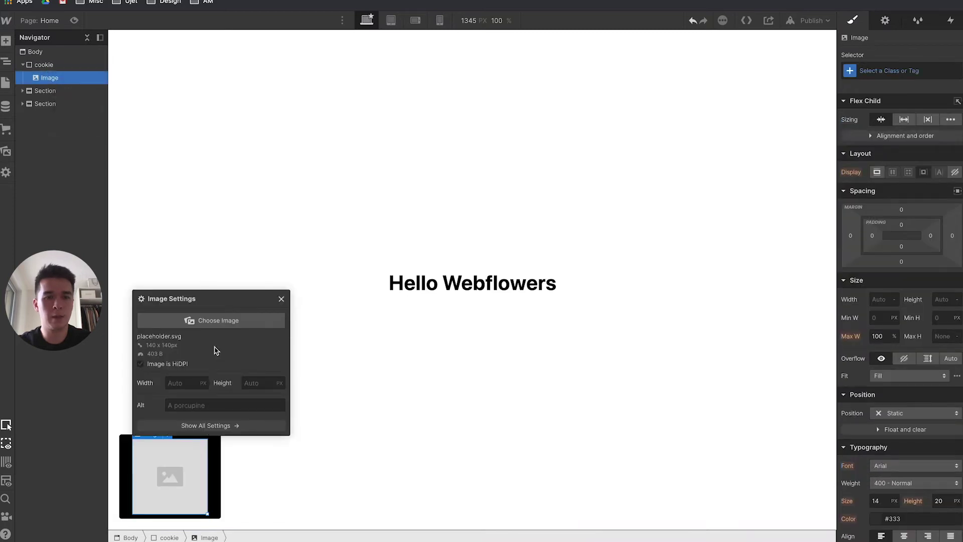
Use cookie_1f36a.png as the picture of the new image and set its width to 30 px.
left_click(218, 323)
left_click(41, 126)
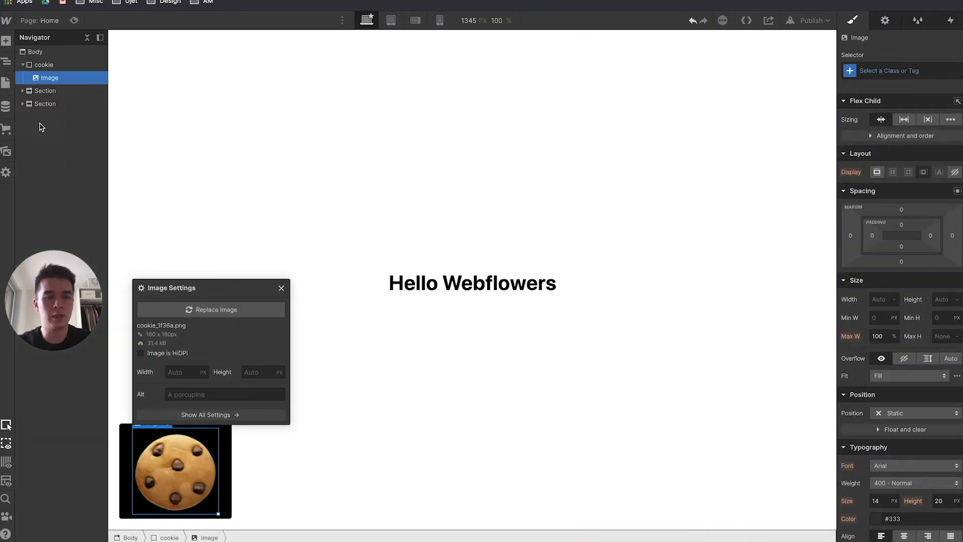
left_click(186, 373)
type("30")
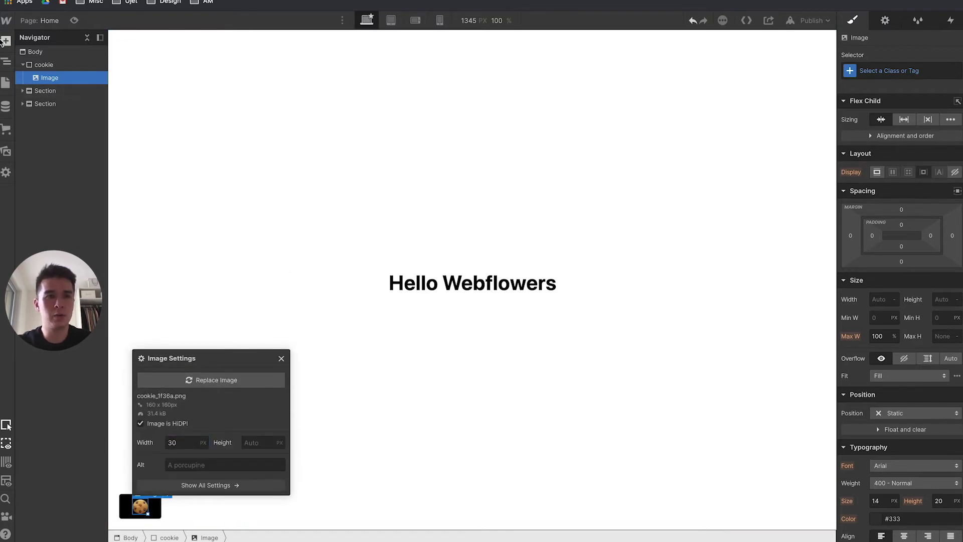
Add a Paragraph element inside the cookie block, after the cookie image.
left_click(6, 42)
scroll(85, 301, "down", 5)
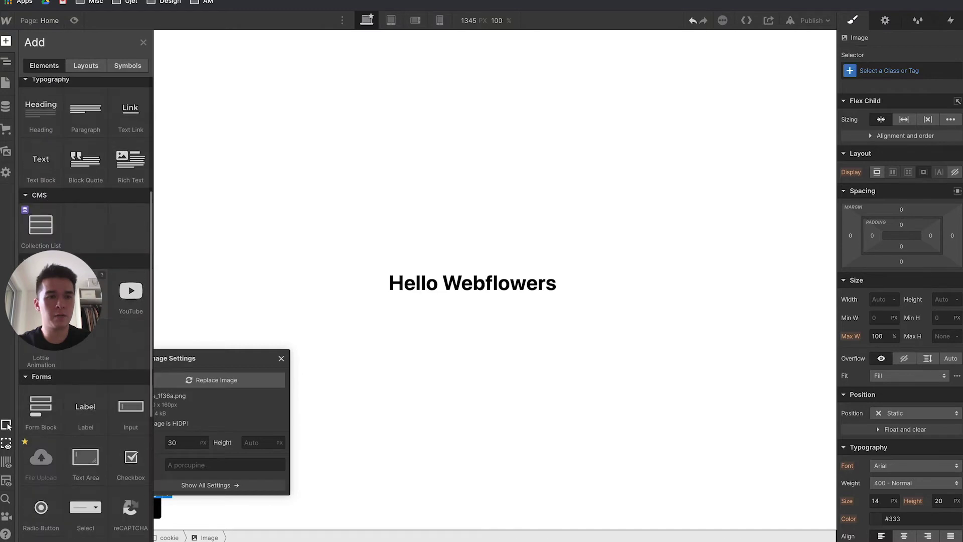
scroll(86, 301, "up", 5)
left_click_drag(85, 257, 466, 502)
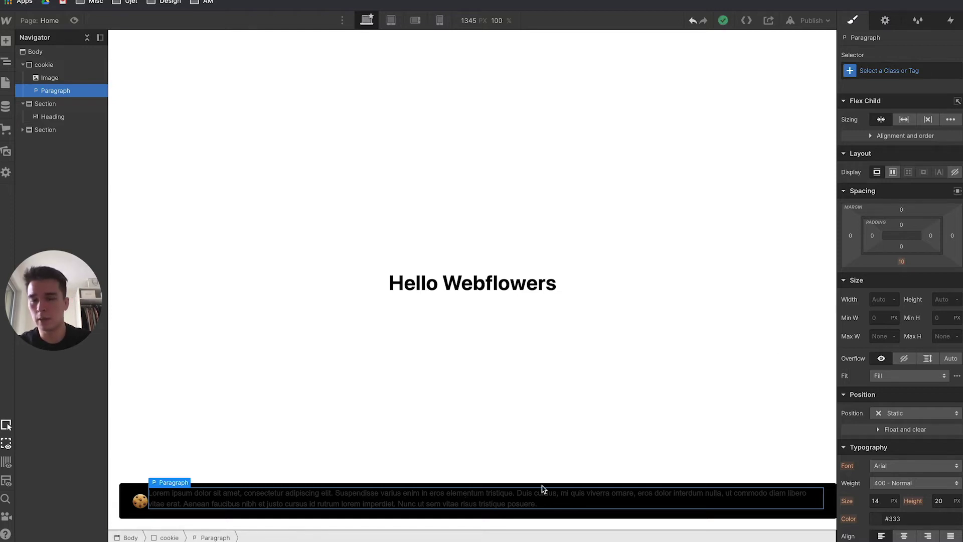
Assign the class "p" to the banner paragraph and set its bottom margin to 0.
left_click(890, 73)
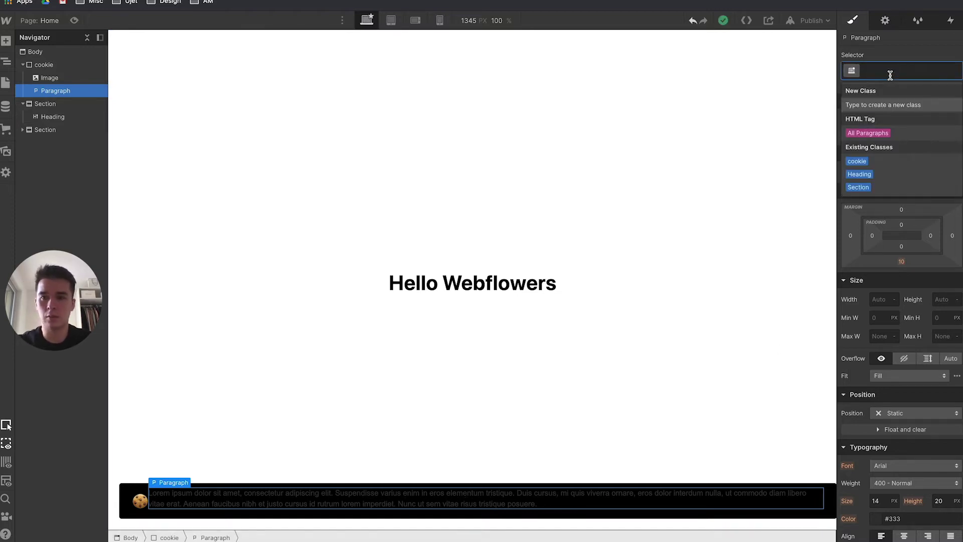
left_click(869, 133)
left_click(902, 261)
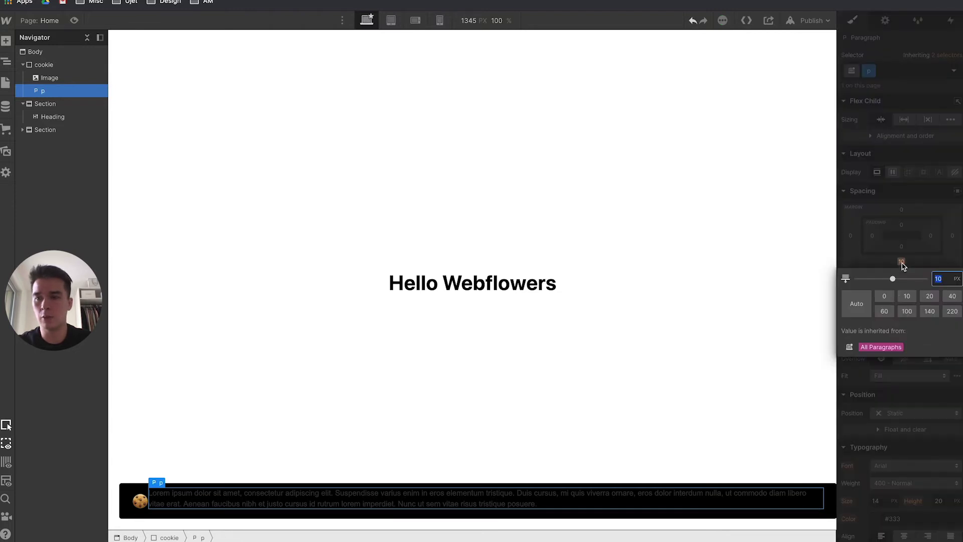
left_click(884, 296)
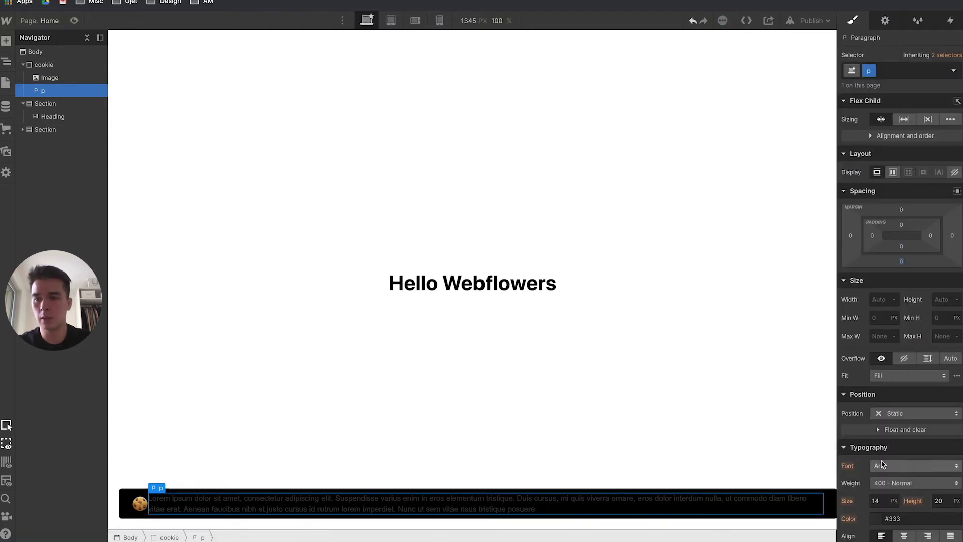
Set the banner paragraph's font to system-ui and its text color to white (#ffffff).
scroll(881, 465, "down", 3)
left_click(903, 347)
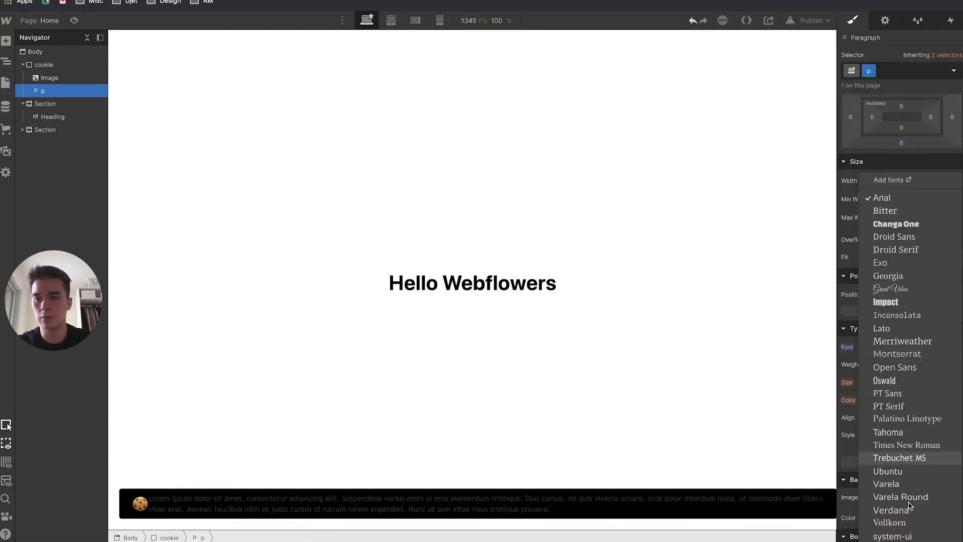
left_click(893, 537)
left_click(876, 400)
left_click(884, 272)
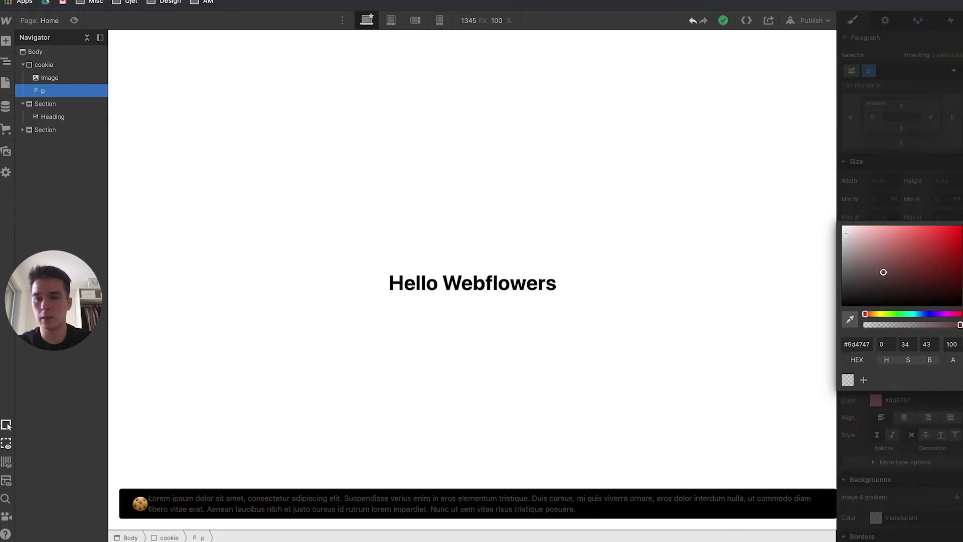
left_click_drag(846, 233, 842, 225)
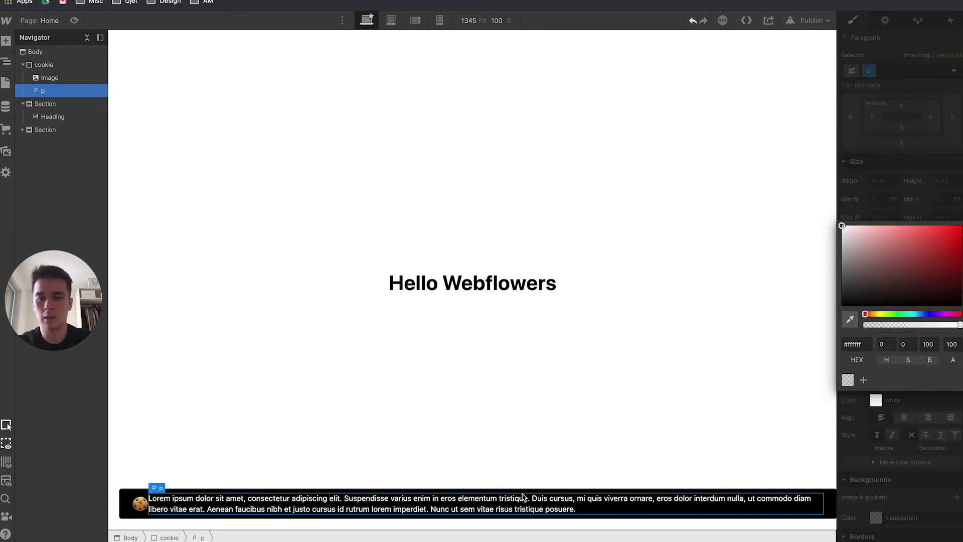
Replace the paragraph's placeholder text with "This website uses cookies. Learn more.".
double_click(456, 511)
key("ctrl+a")
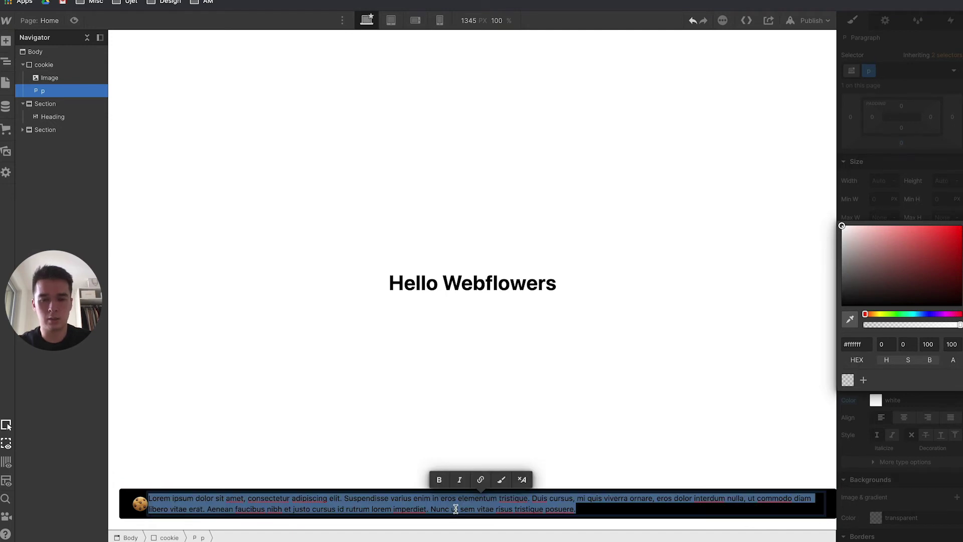
key("BackSpace")
type("This website u")
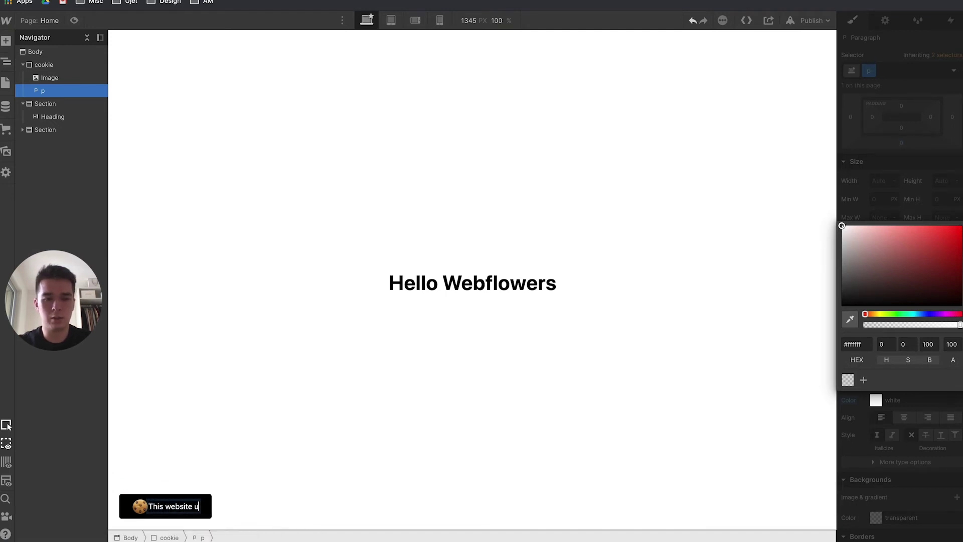
type("ses cookies. L")
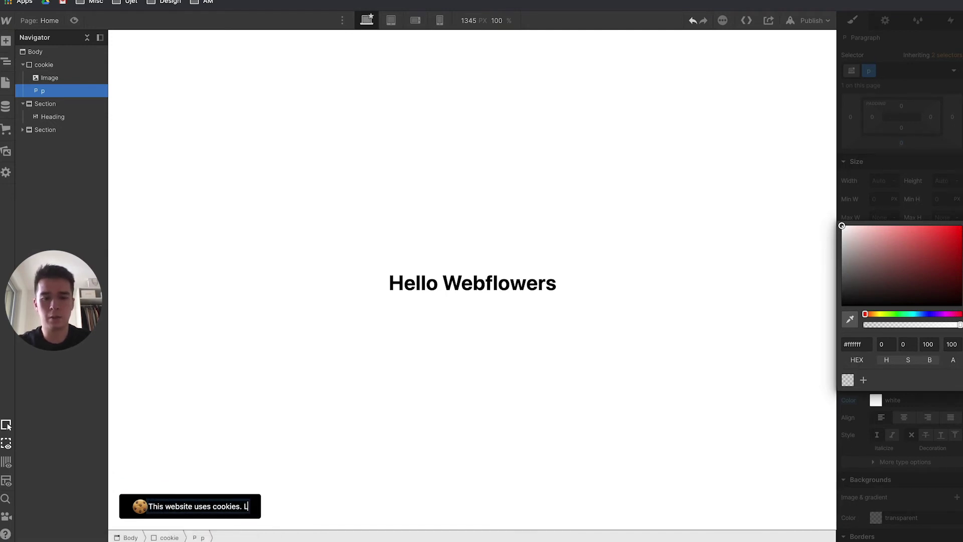
type("earn more.")
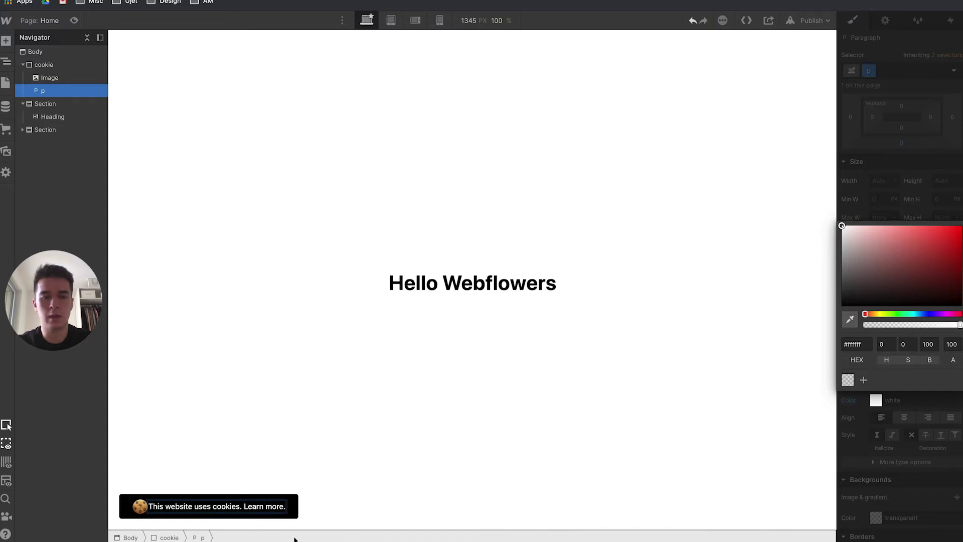
Turn "Learn more." in the banner text into a link and review its link settings.
left_click_drag(244, 507, 281, 507)
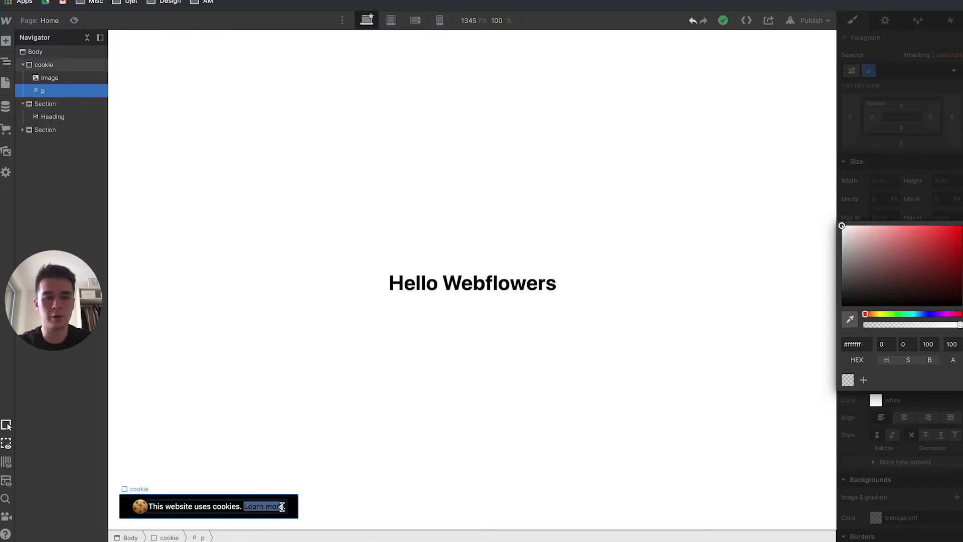
left_click(312, 510)
left_click(271, 507)
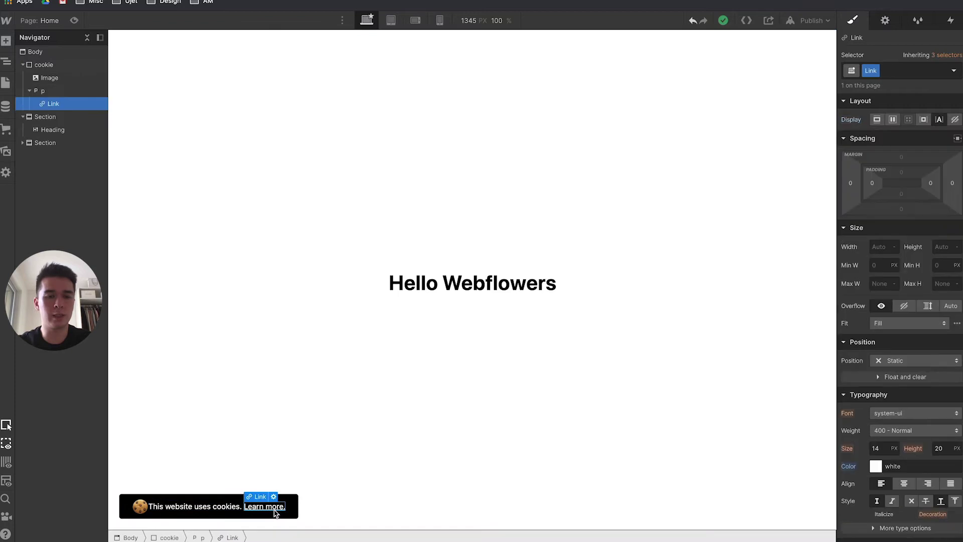
left_click(274, 497)
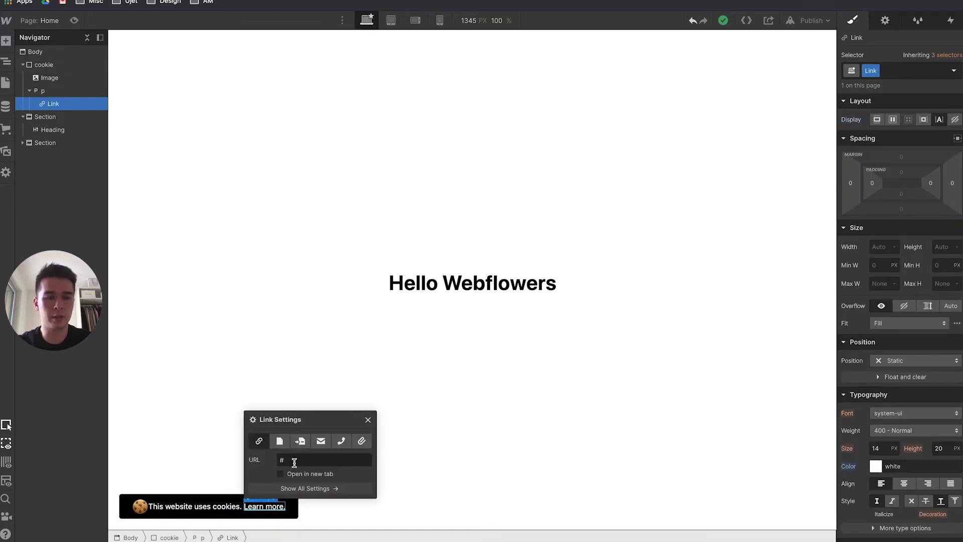
left_click(206, 473)
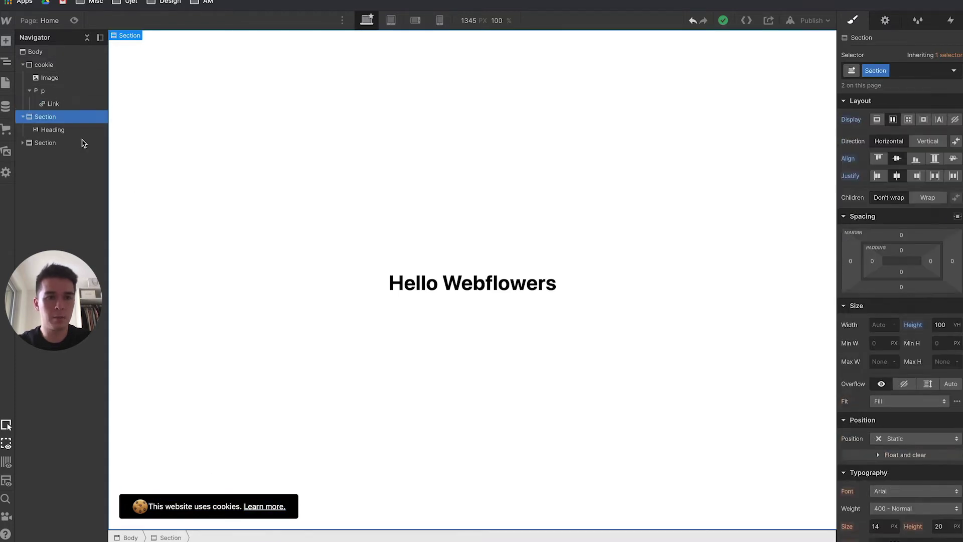
Assign the class "img" to the cookie image and set its right margin to 10 px.
left_click(140, 506)
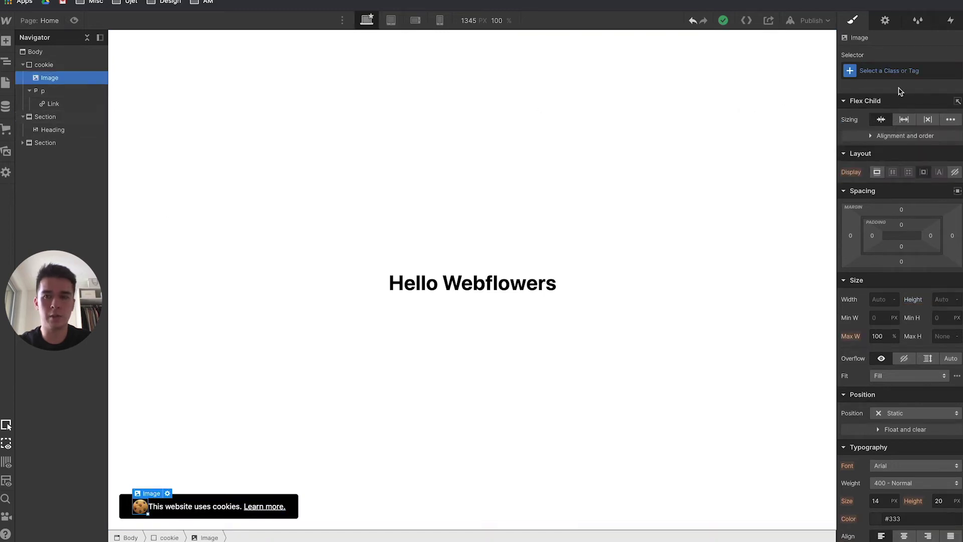
left_click(898, 71)
type("img")
key("Return")
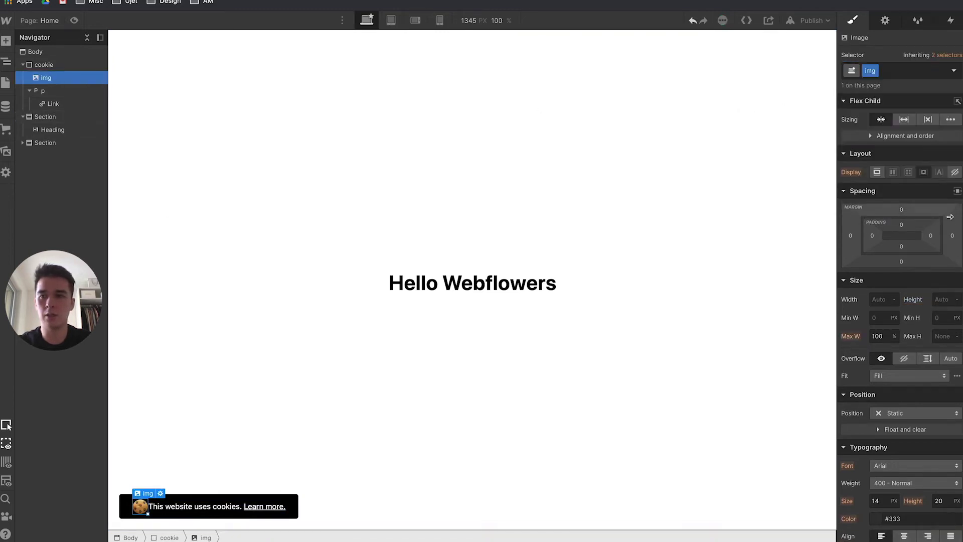
left_click(952, 236)
type("10")
key("Return")
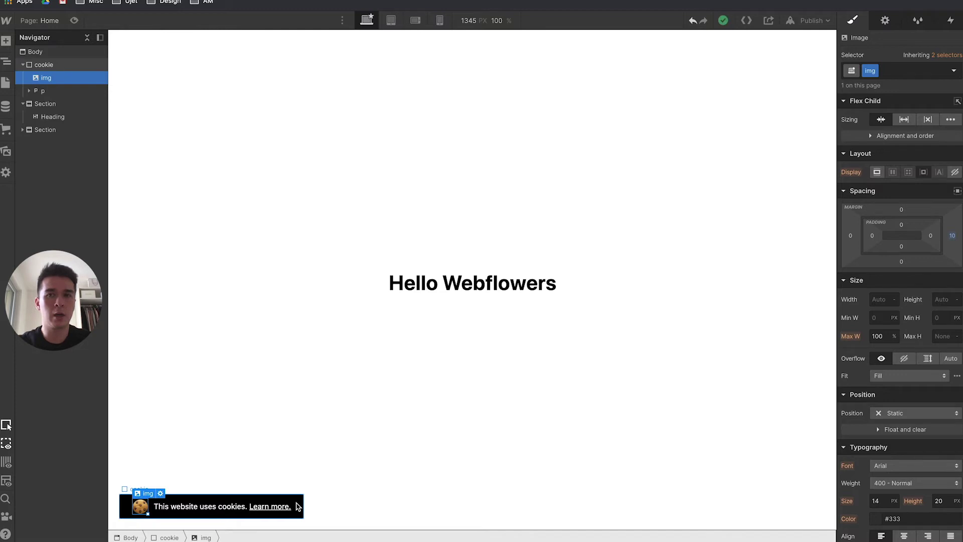
Add a div block after the paragraph inside the cookie banner and give it the class "close-btn".
left_click(50, 66)
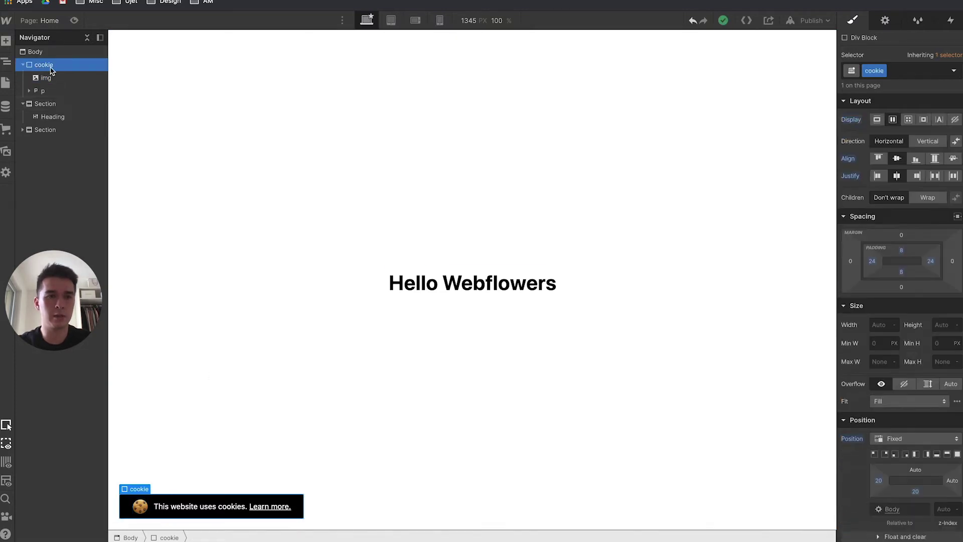
left_click(6, 40)
left_click_drag(39, 226, 45, 104)
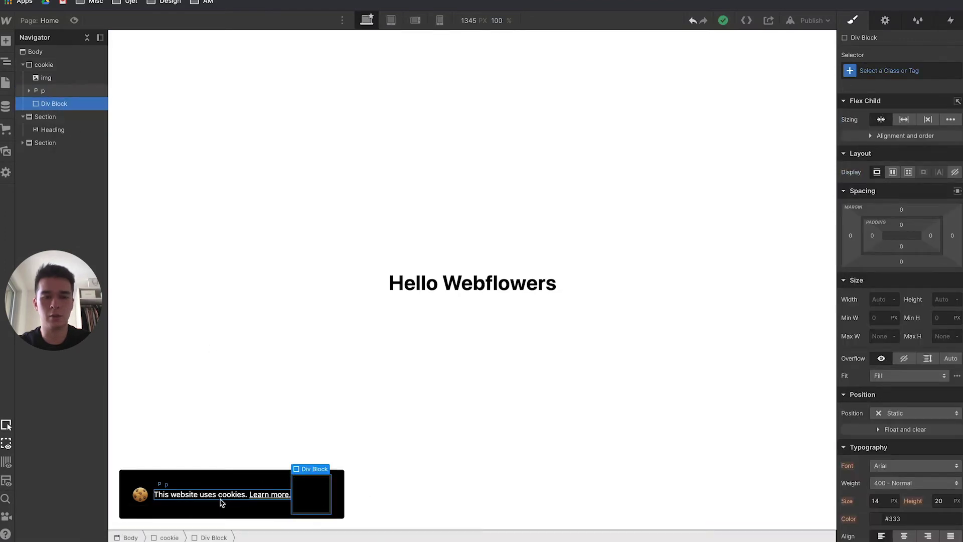
left_click(909, 72)
type("close")
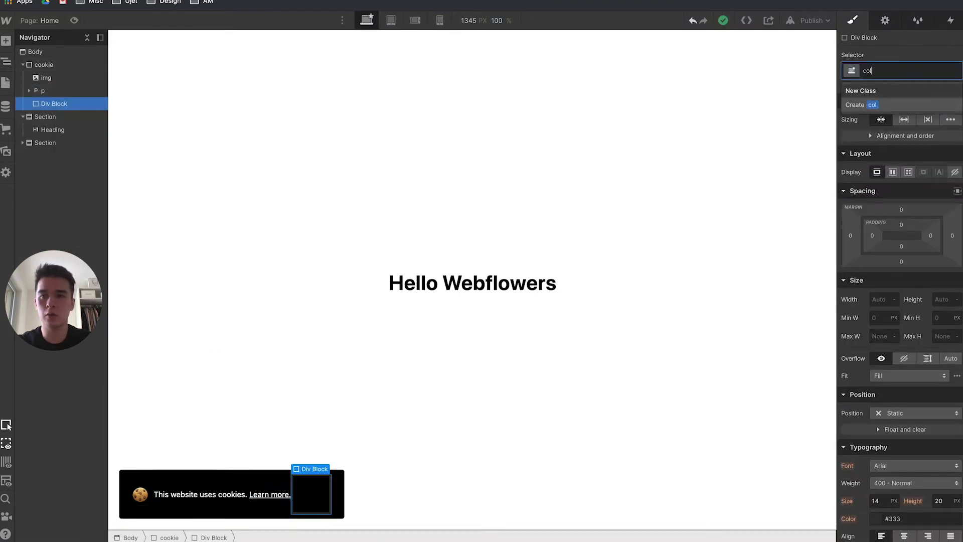
type("-b")
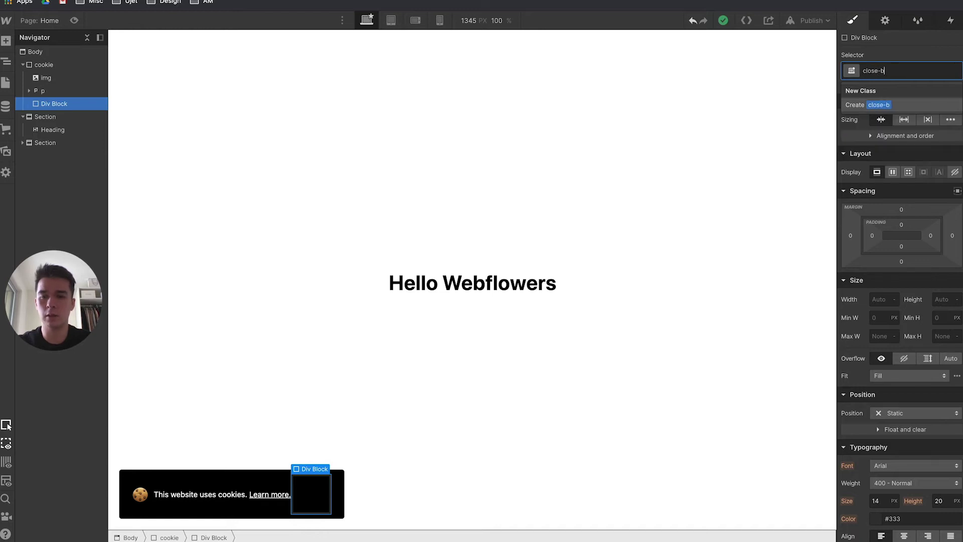
type("tn")
key("Return")
Set the close-btn div's width and height to 40 px each.
left_click(880, 300)
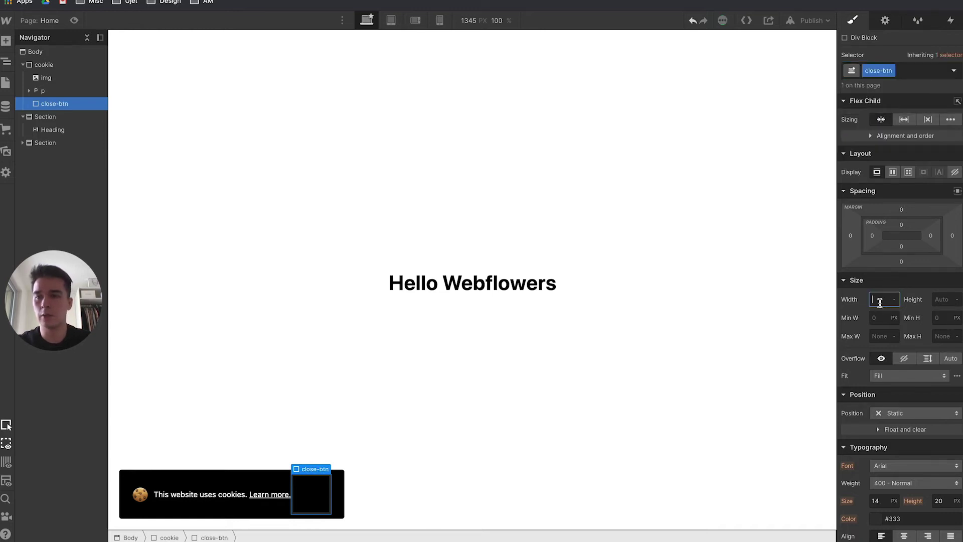
type("40px")
key("Tab")
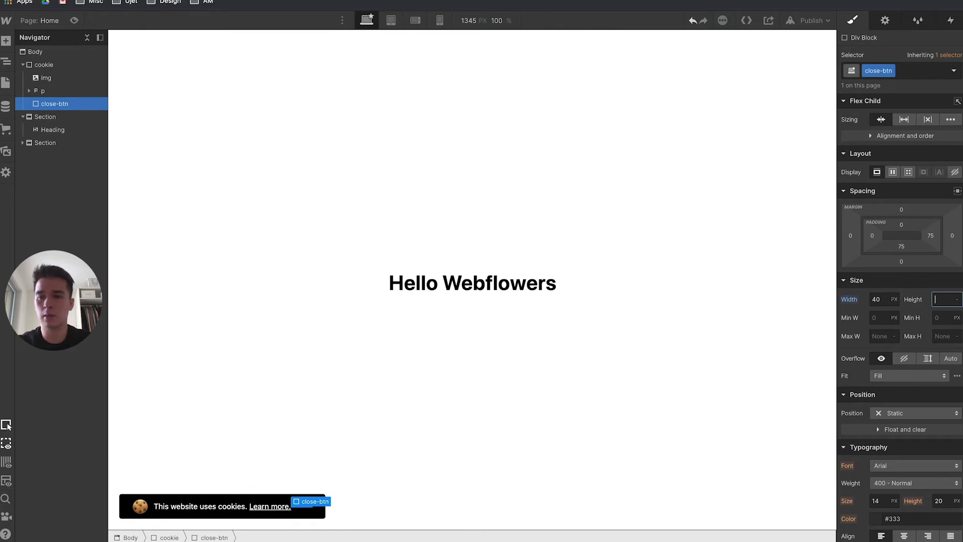
type("40")
Make close-btn a flex container with centered alignment and set its position to relative.
left_click(893, 172)
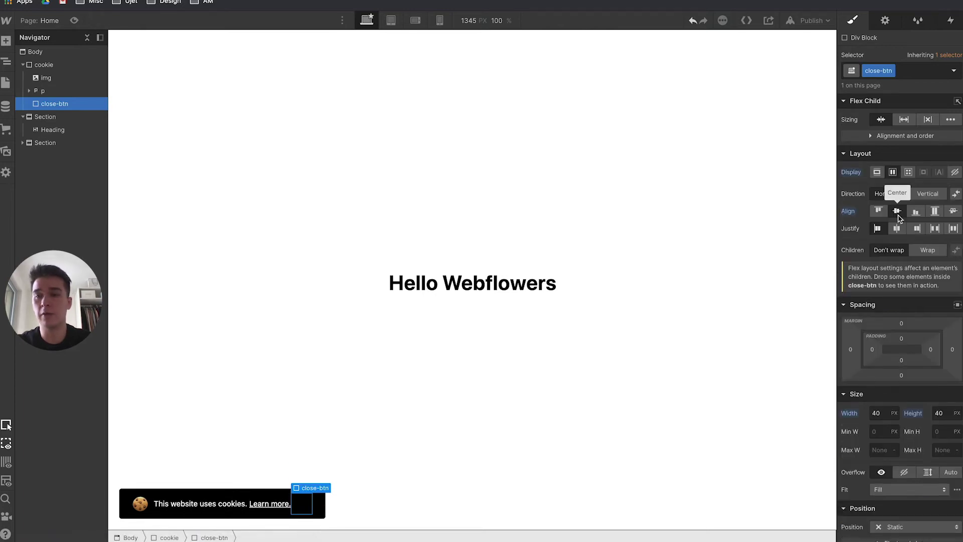
scroll(893, 462, "down", 5)
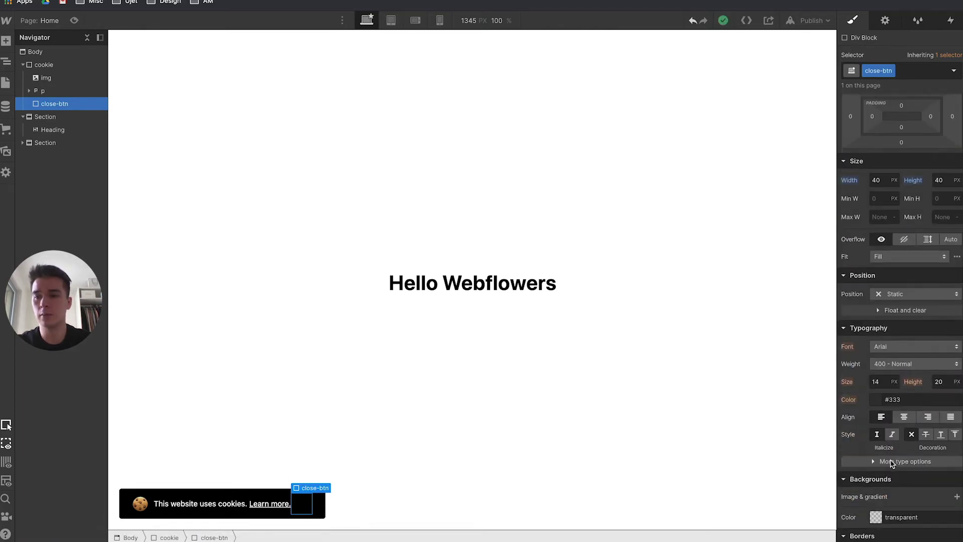
left_click(906, 304)
left_click(907, 311)
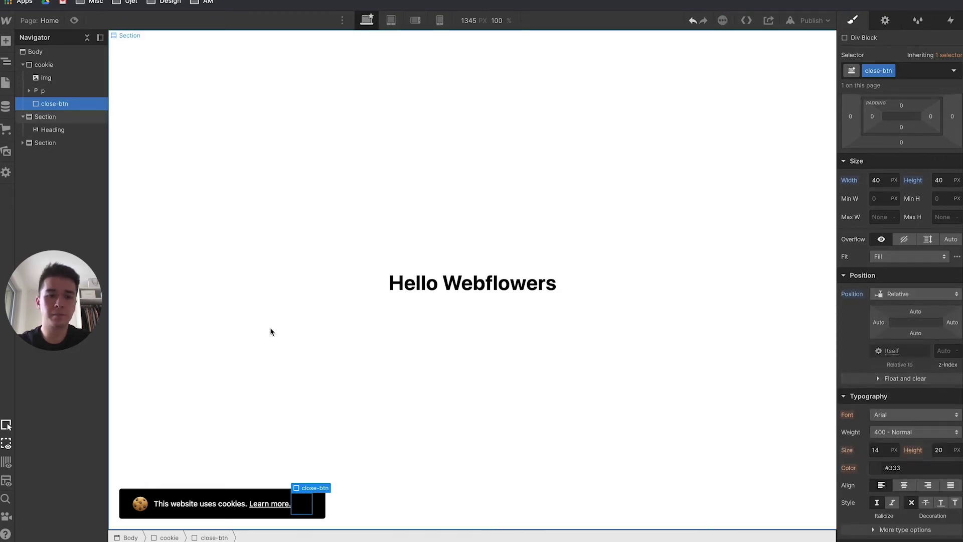
Set the z-index of the cookie banner to 999.
left_click(321, 510)
left_click(947, 275)
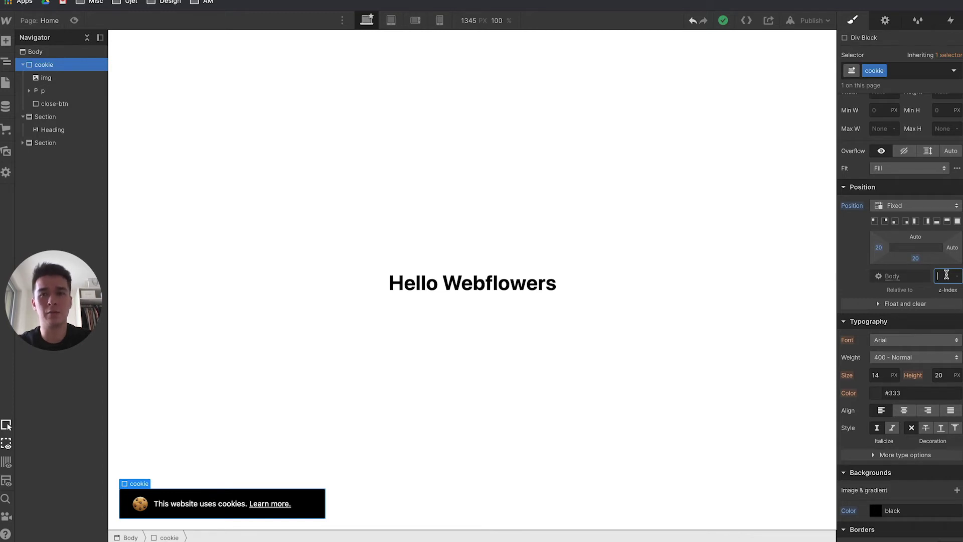
type("999")
key("Return")
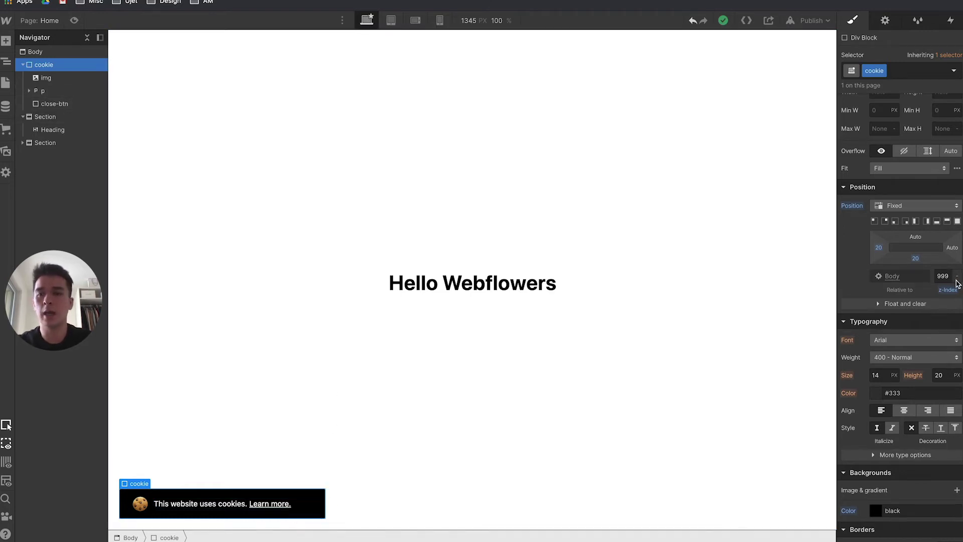
Give the close-btn div a left margin of 10 px.
left_click(55, 104)
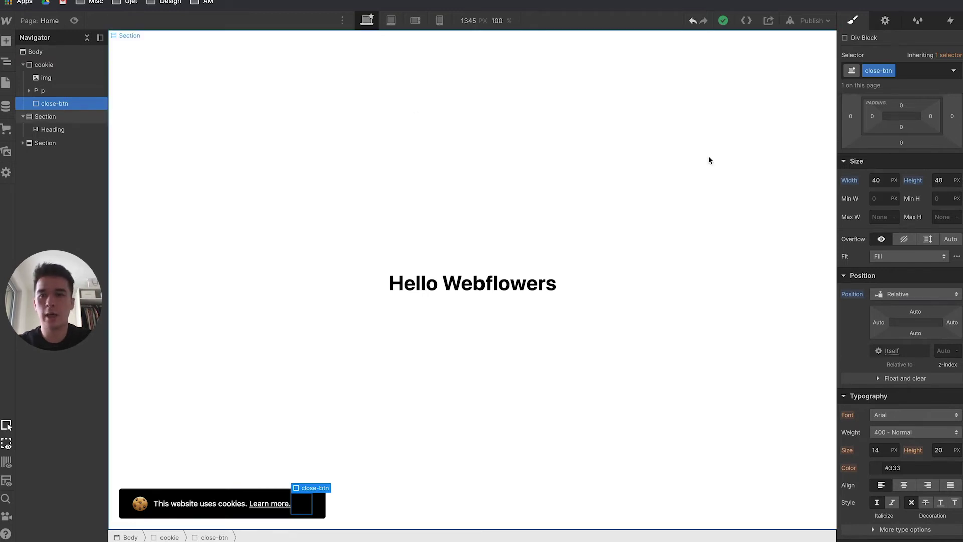
scroll(851, 173, "up", 2)
left_click(851, 176)
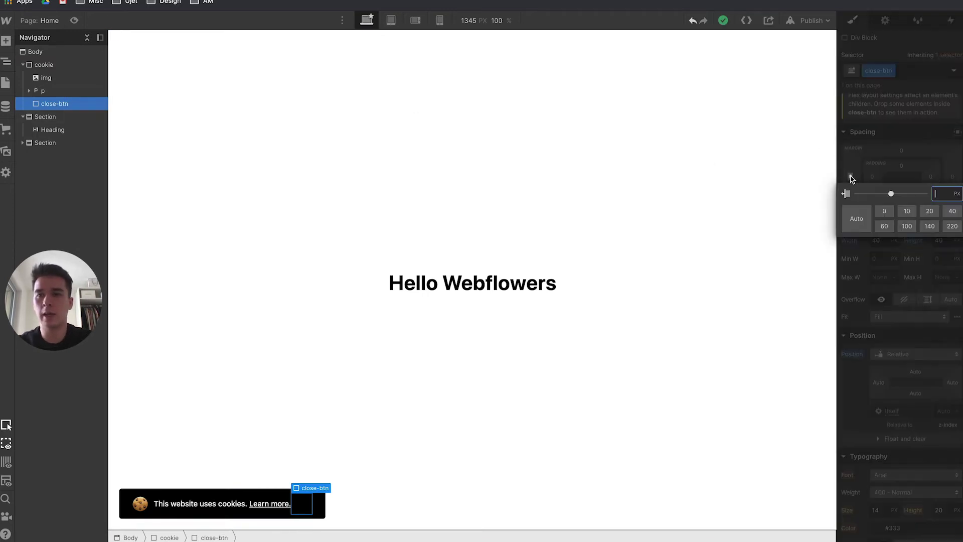
key("Return")
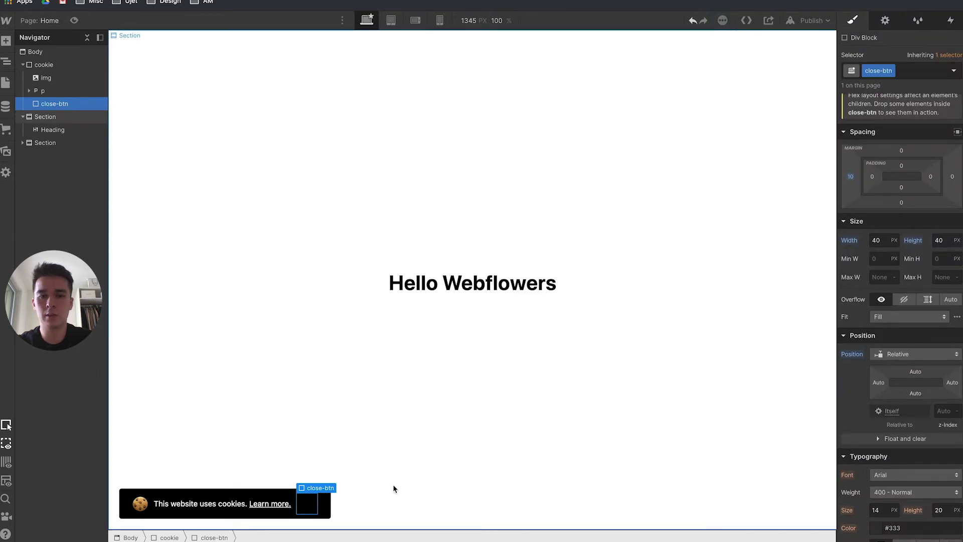
Nest a new div block inside close-btn and give it the class "line".
left_click(6, 41)
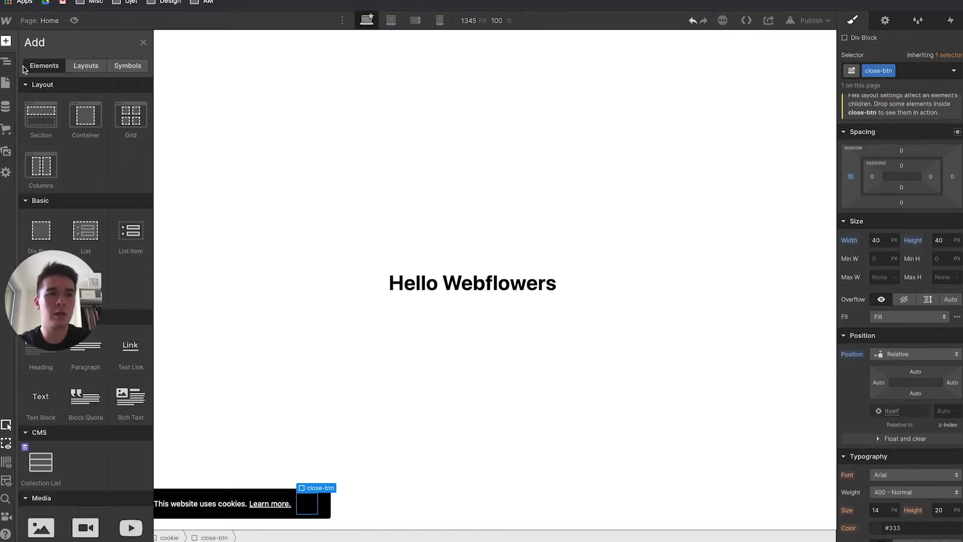
left_click_drag(44, 218, 59, 114)
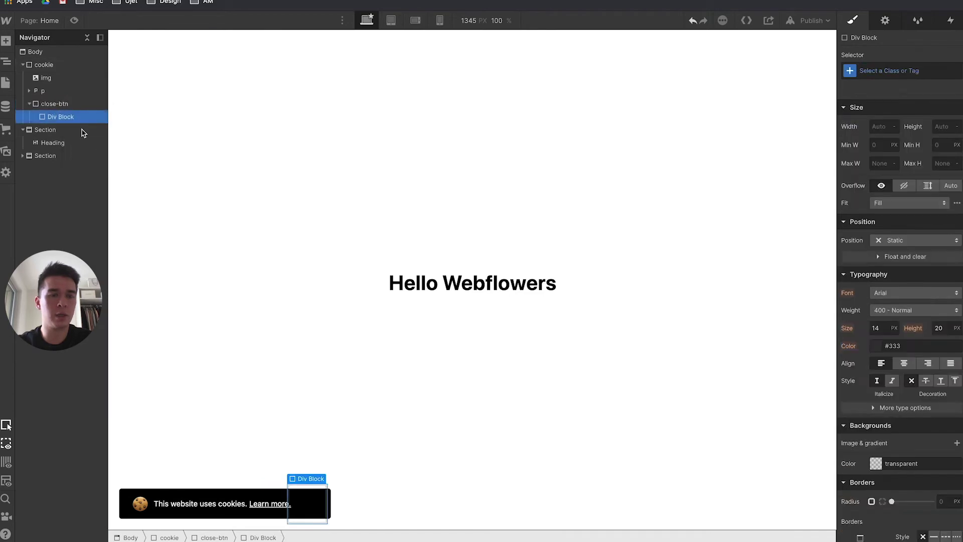
left_click(906, 69)
type("line")
key("Return")
Size the line div to 15 px wide and 2 px high and set its position to absolute.
scroll(909, 158, "up", 2)
left_click(884, 196)
left_click(938, 196)
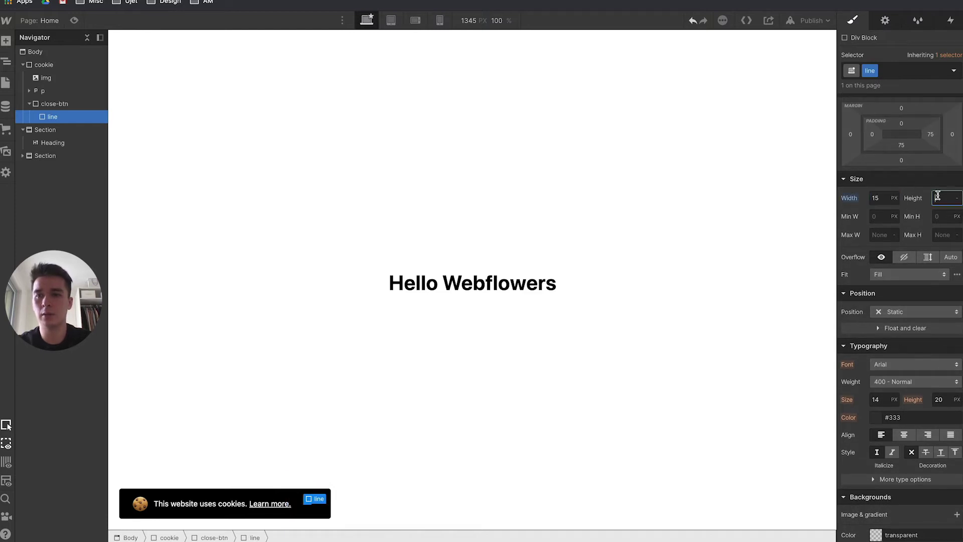
scroll(914, 293, "down", 3)
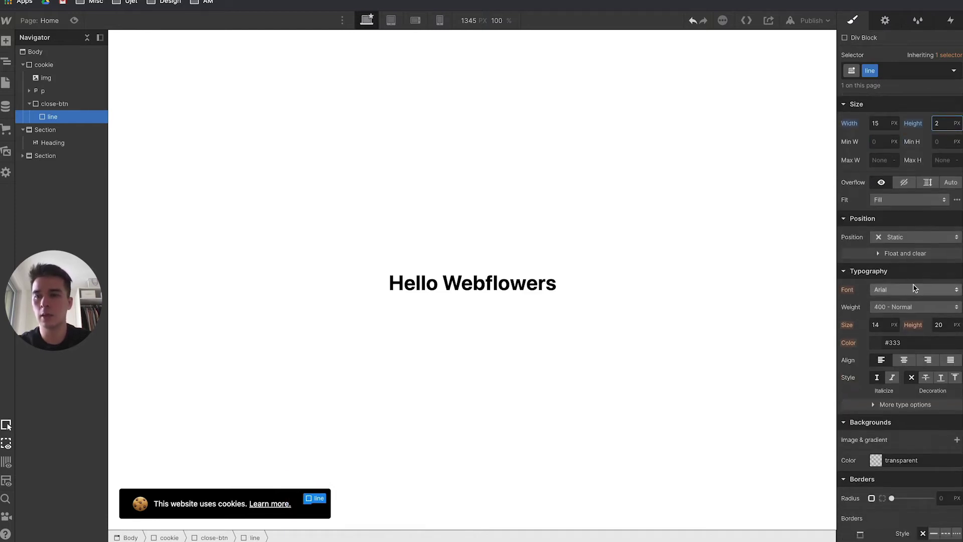
left_click(903, 237)
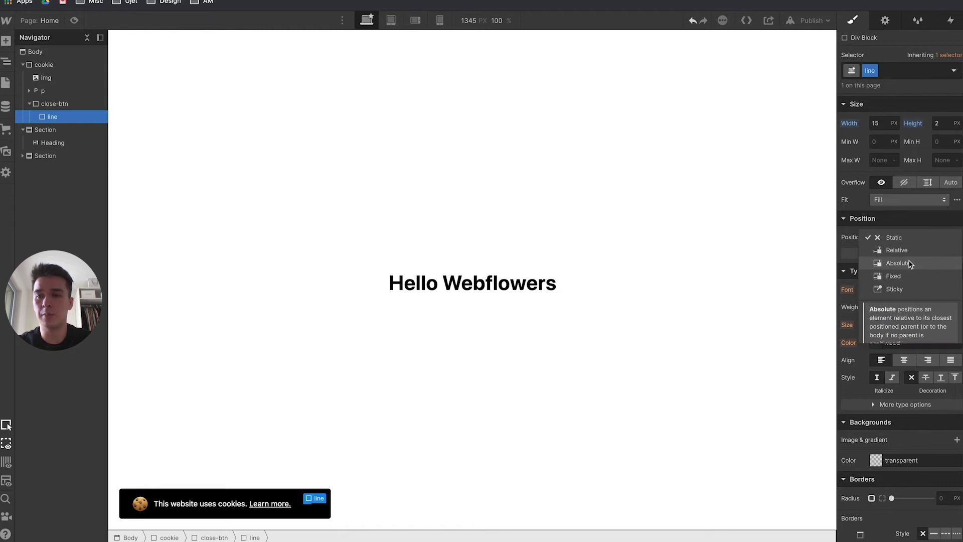
left_click(909, 263)
Give the line a white background color and a border radius of 20 px.
scroll(891, 367, "down", 3)
scroll(891, 369, "down", 2)
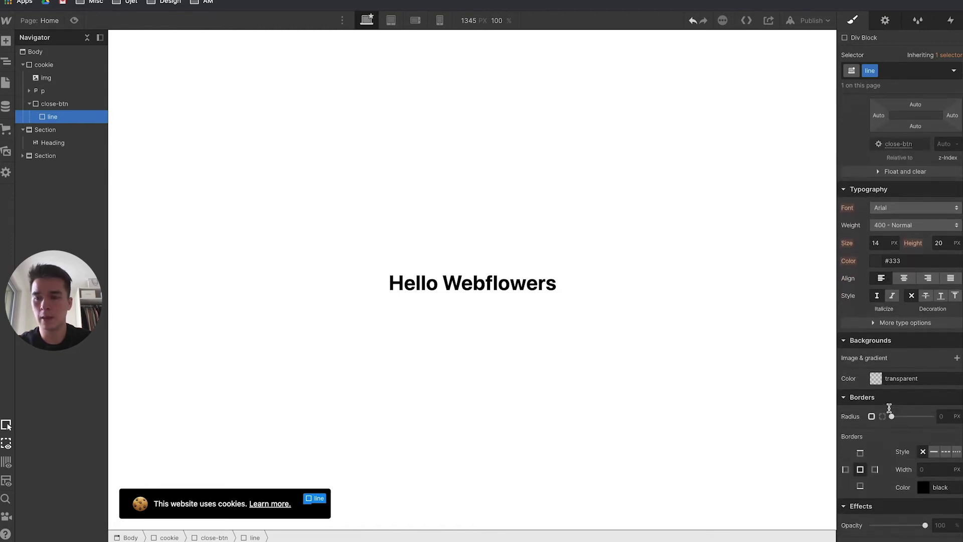
left_click(877, 379)
left_click(867, 263)
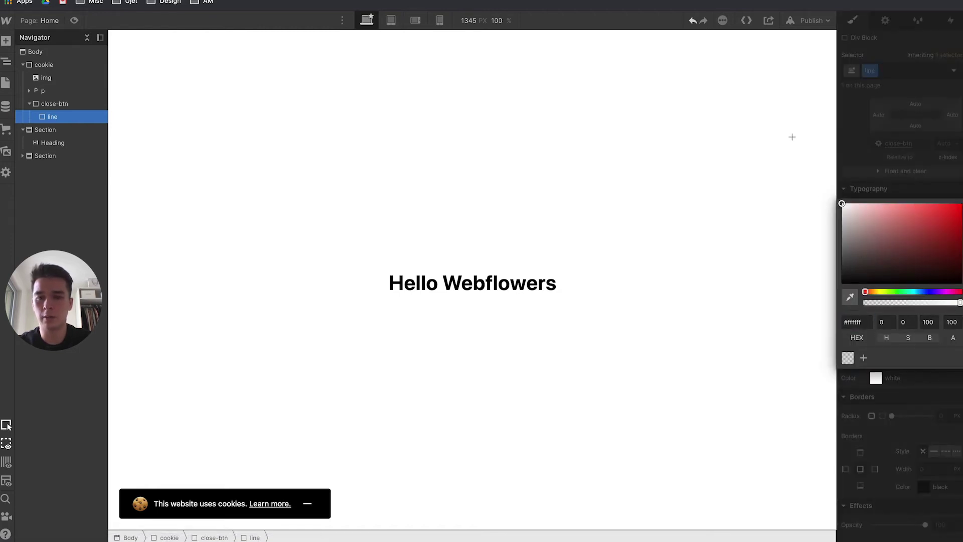
left_click(911, 404)
left_click_drag(895, 420, 933, 419)
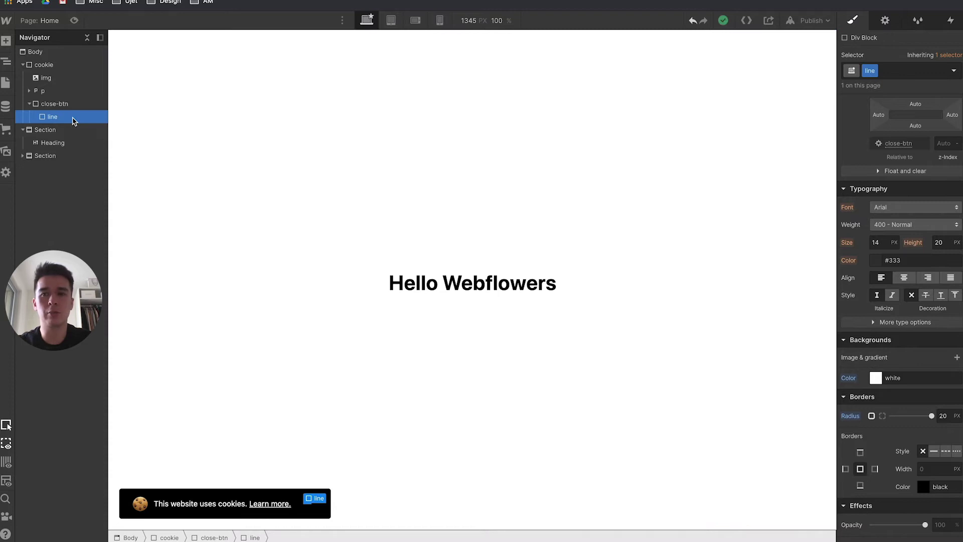
Duplicate the line inside close-btn and add the combo class "rotate-45" to the first line.
key("ctrl+d")
left_click(54, 117)
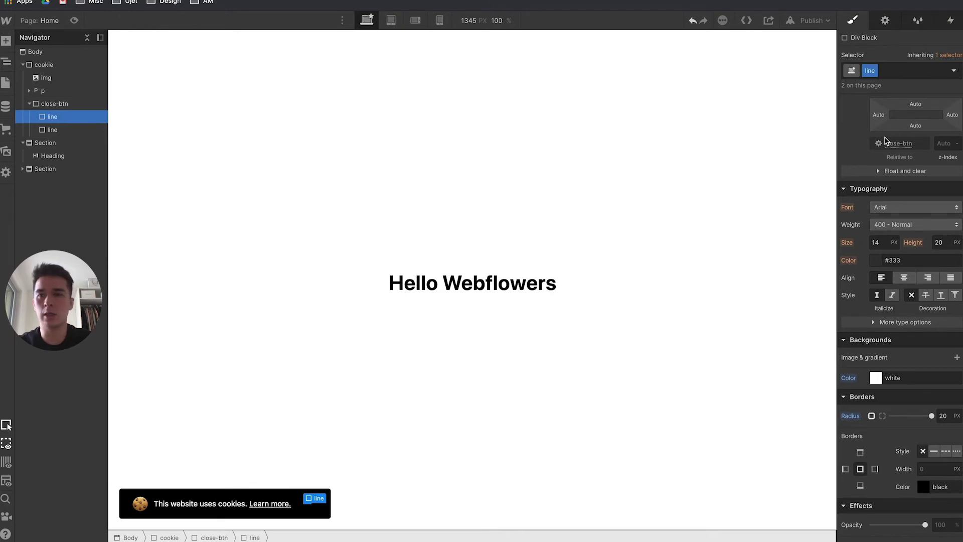
left_click(908, 72)
type("ro")
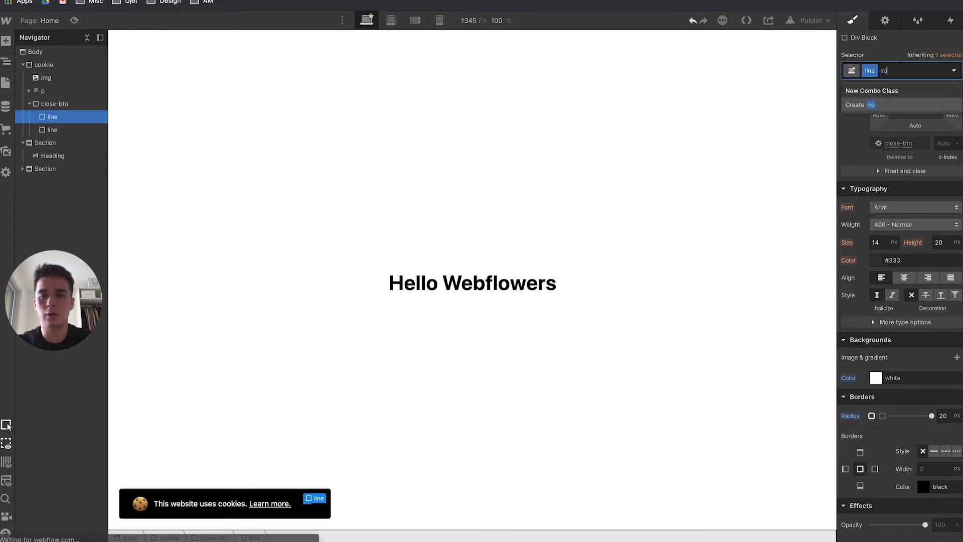
type("tate-45")
key("Return")
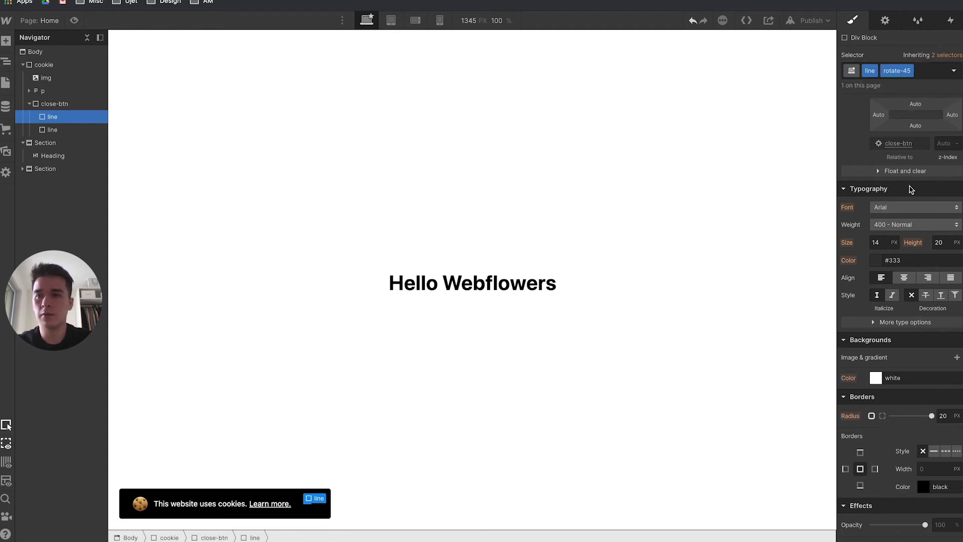
Add a Rotate transform of 45 degrees around the Z axis to the first line.
scroll(898, 301, "down", 3)
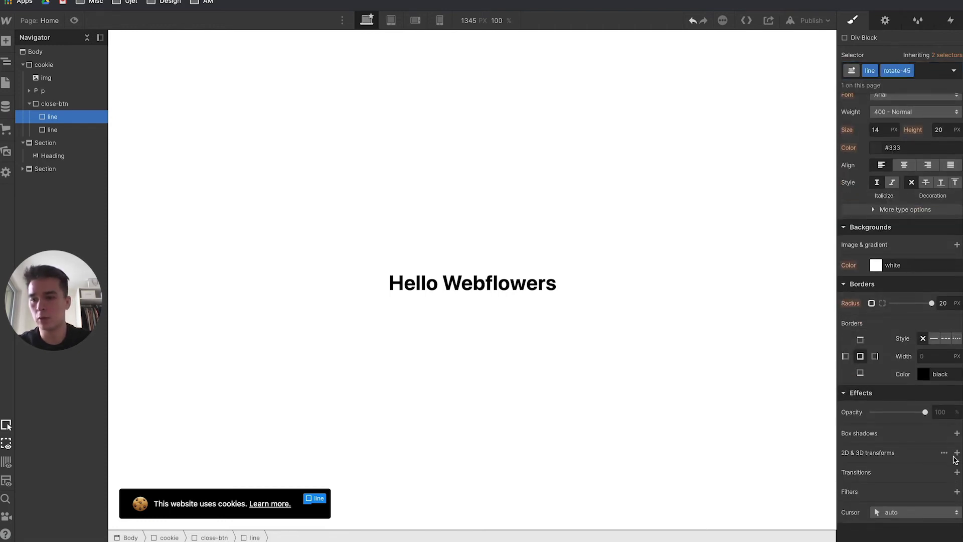
left_click(957, 453)
left_click(926, 390)
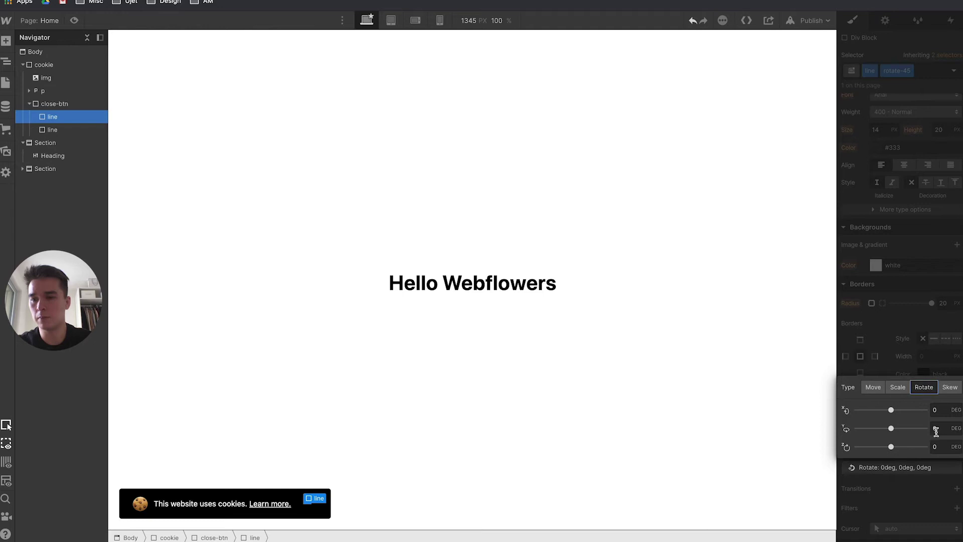
left_click(943, 448)
type("45")
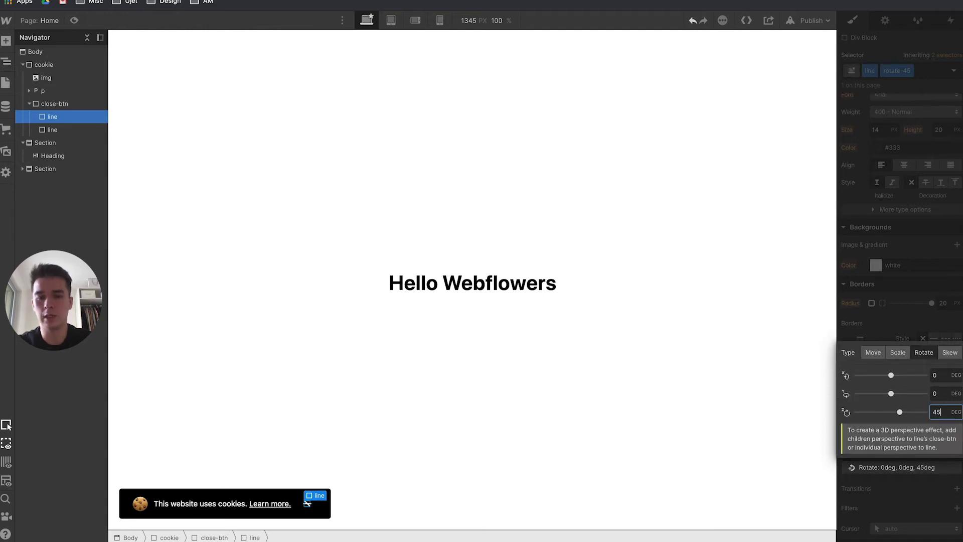
Add the combo class "rotate-min45" to the second line in close-btn.
left_click(54, 130)
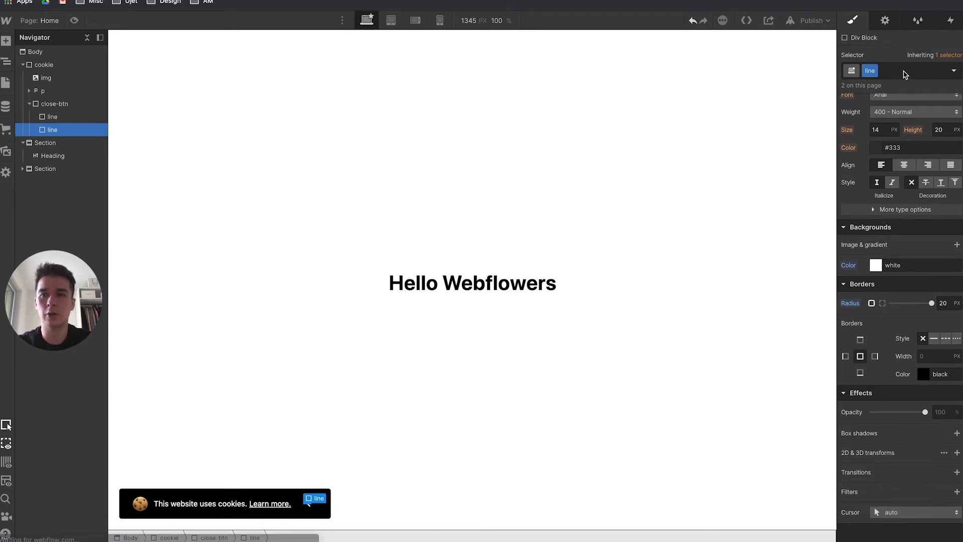
left_click(903, 71)
type("rotate-min")
key("Return")
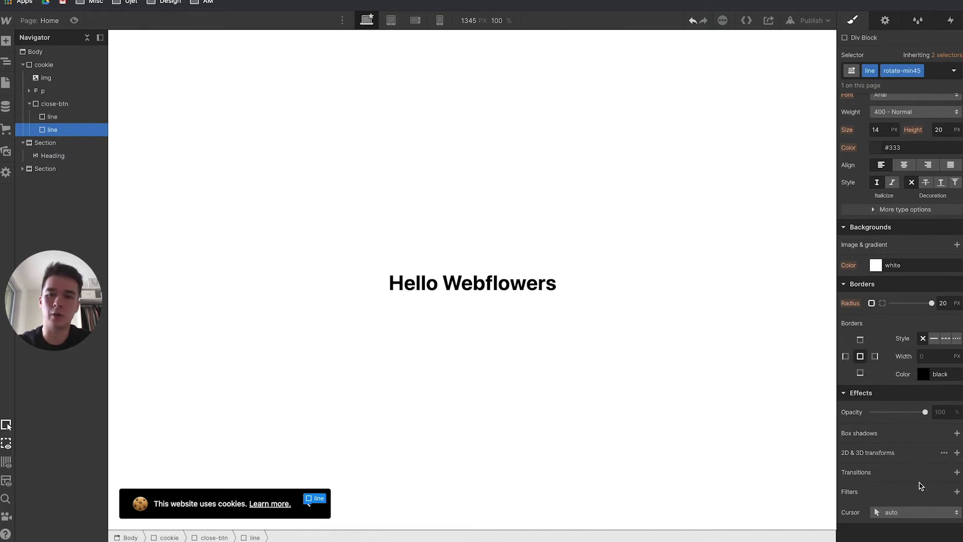
Add a Rotate transform of -45 degrees around the Z axis to the second line in close-btn.
left_click(957, 453)
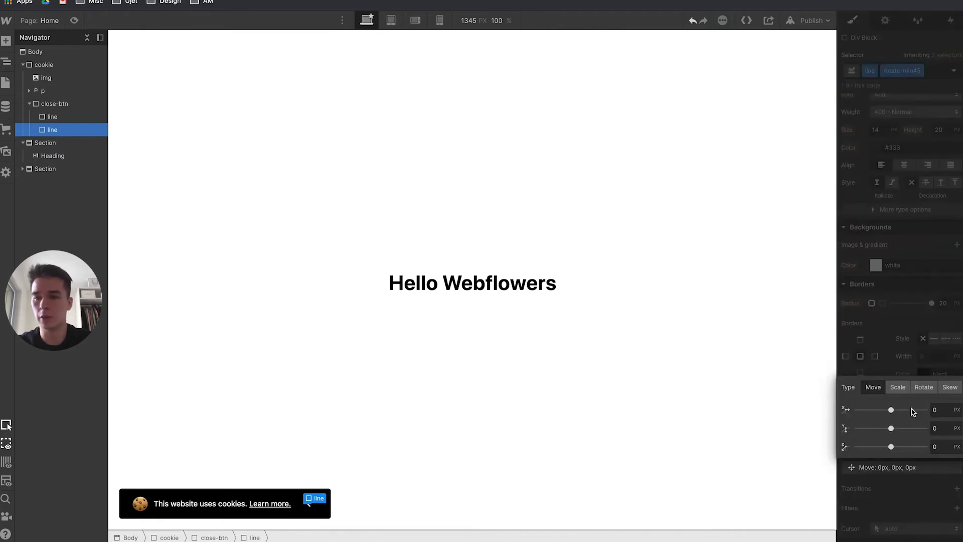
left_click(924, 387)
left_click(941, 449)
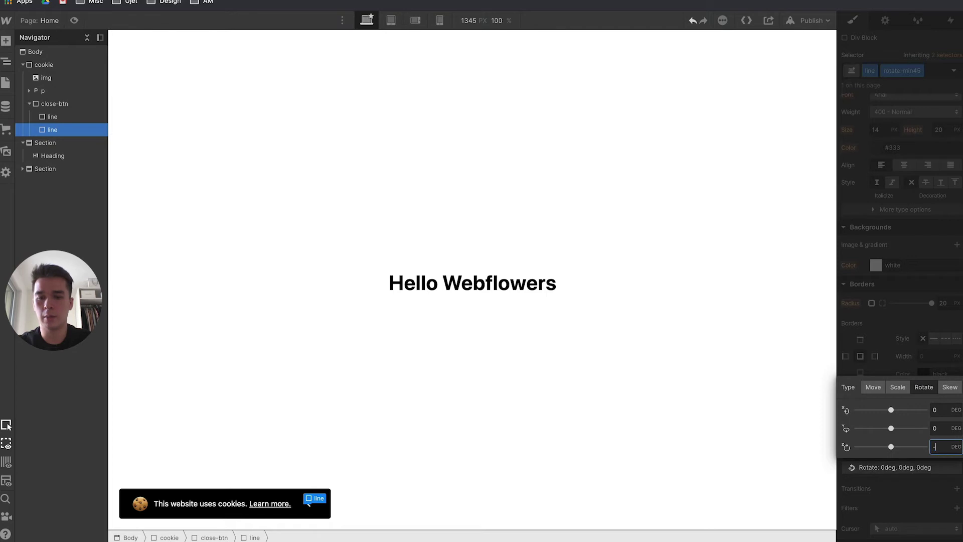
left_click(507, 505)
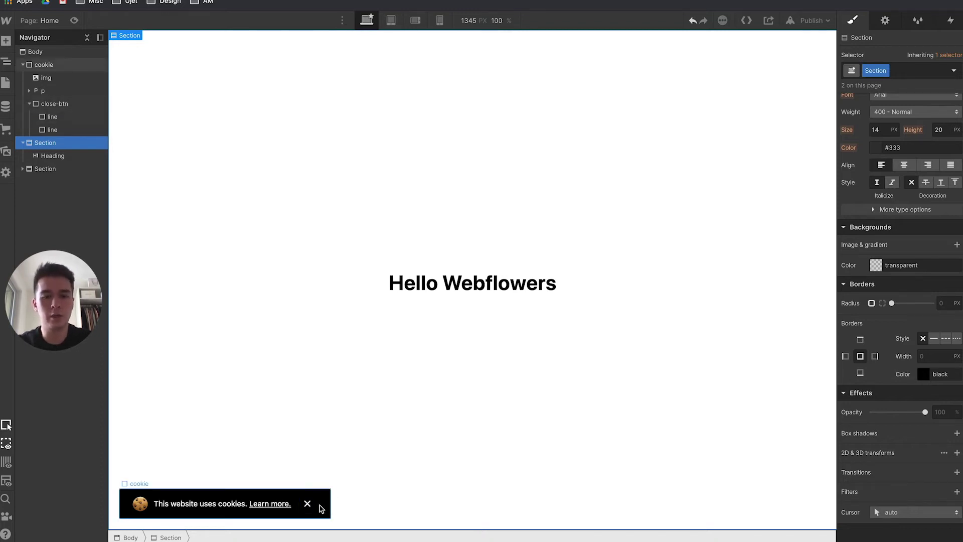
Add a mouse hover trigger to close-btn and set its on-hover action to start an animation.
left_click(330, 512)
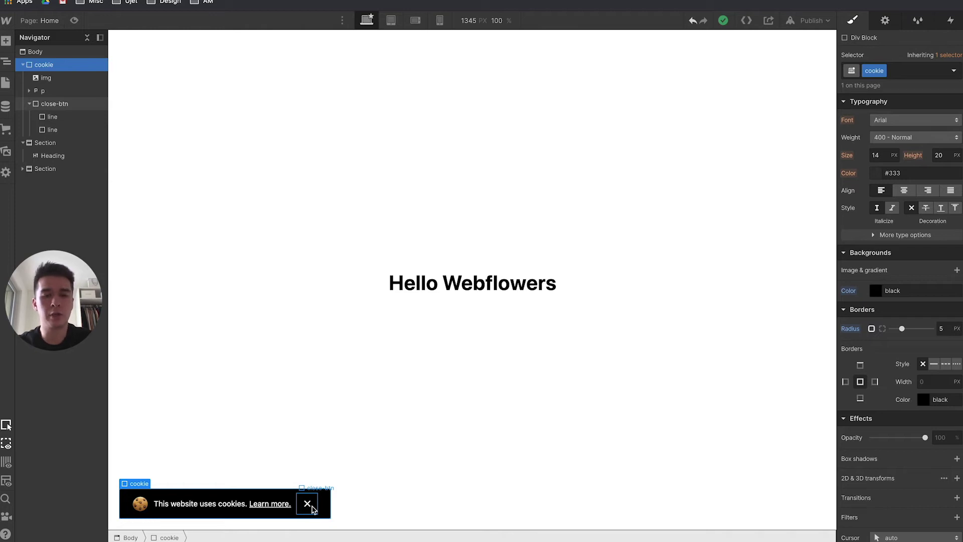
left_click(311, 507)
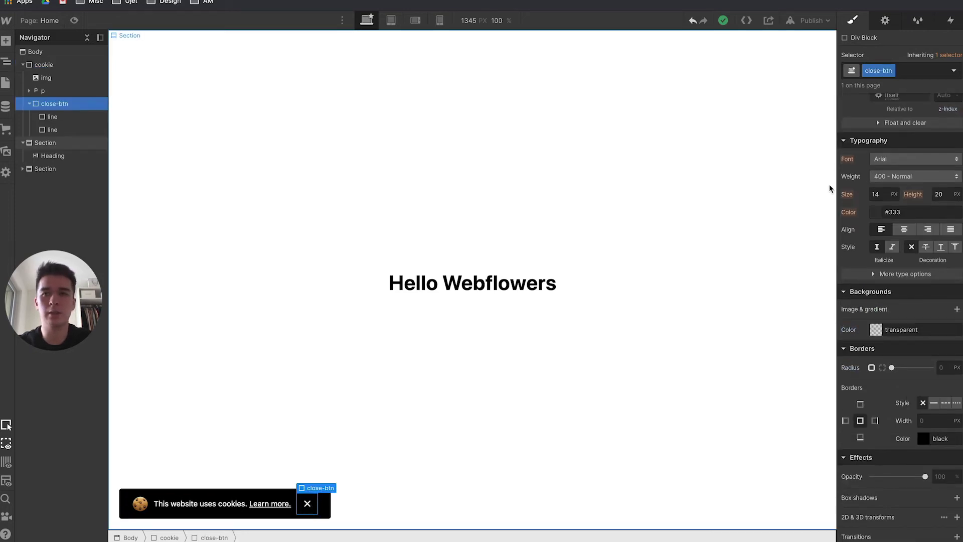
left_click(951, 22)
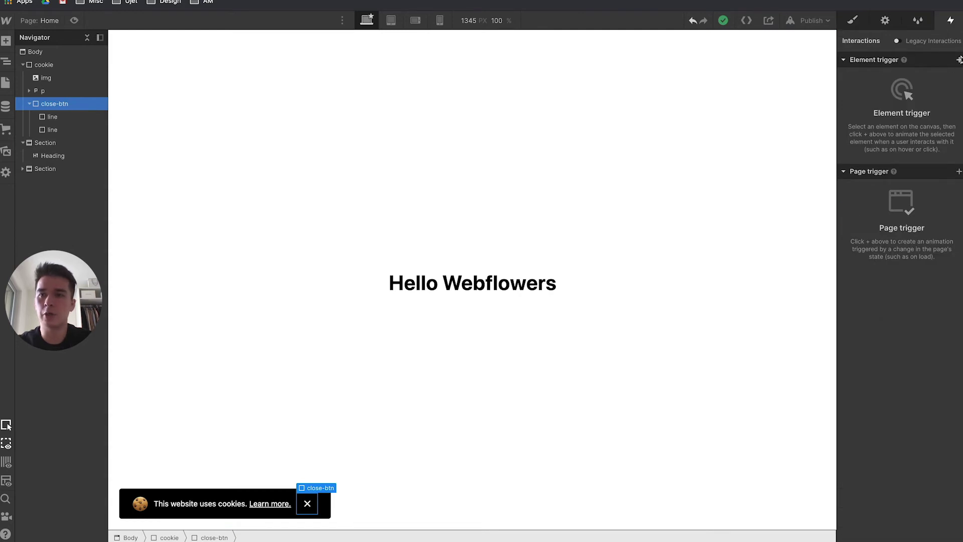
left_click(960, 60)
left_click(900, 92)
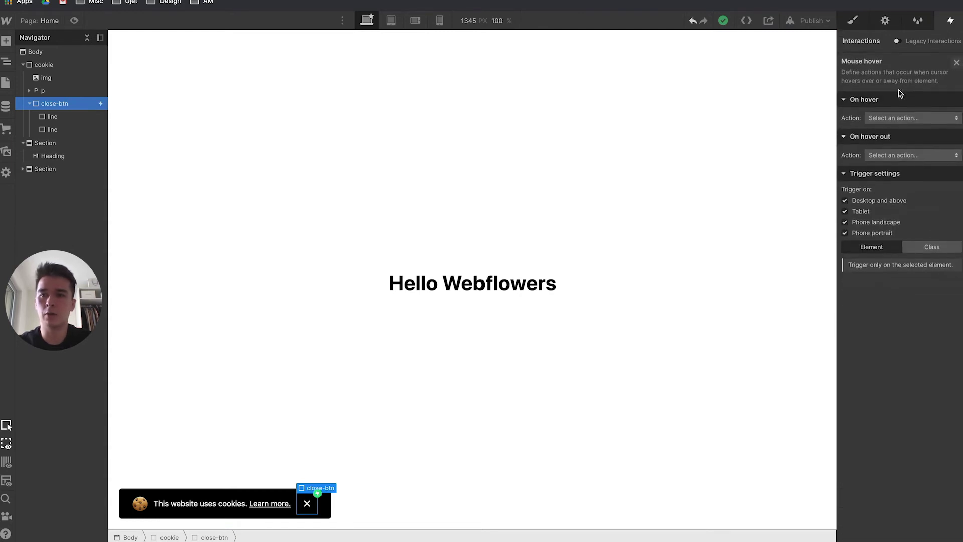
left_click(901, 117)
left_click(903, 127)
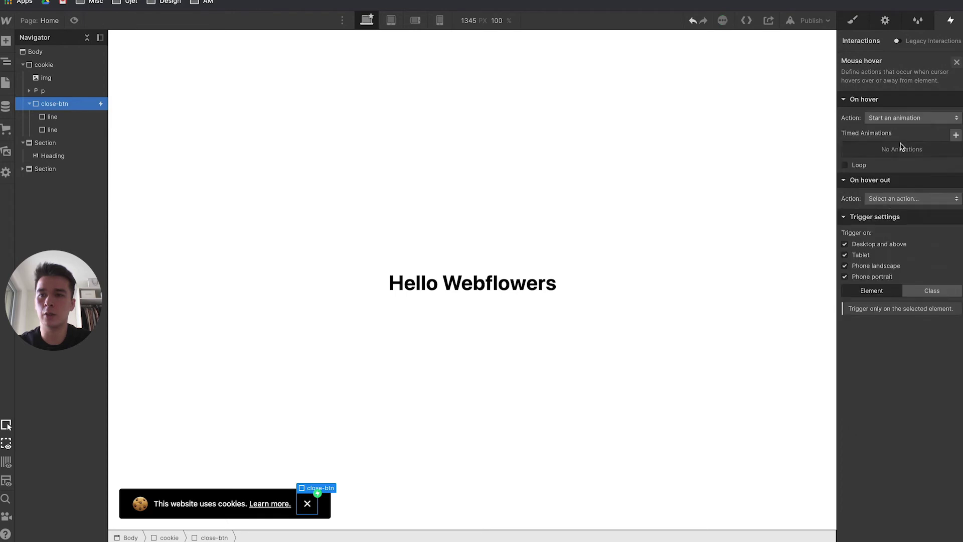
Create a timed animation for the hover named "Close btn cookie h/i".
left_click(956, 136)
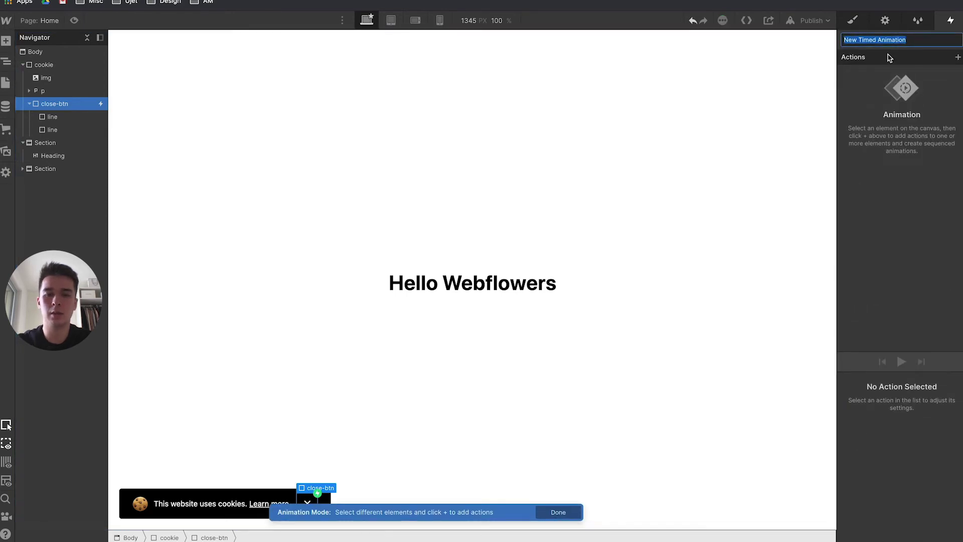
type("H")
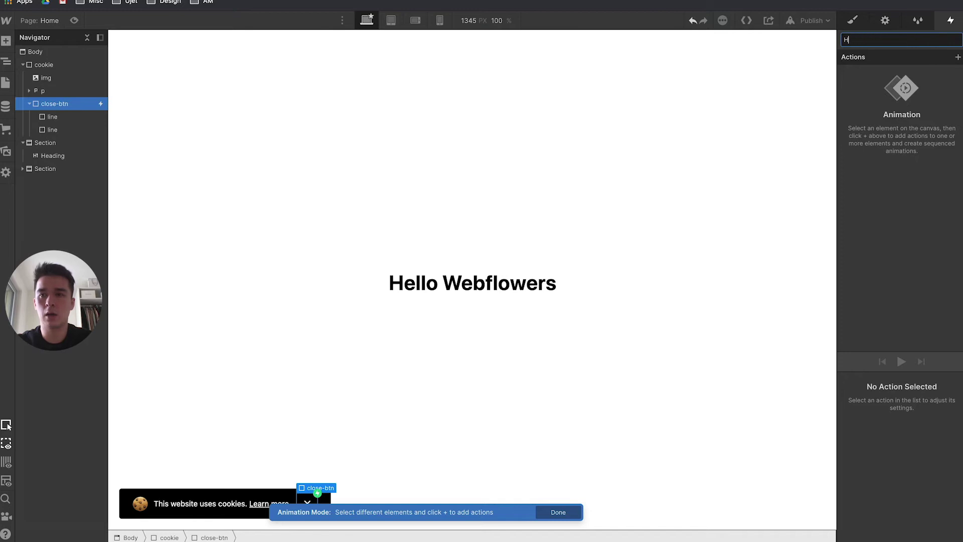
type("over")
key("BackSpace")
key("BackSpace")
key("BackSpace")
key("BackSpace")
key("BackSpace")
type("Clos")
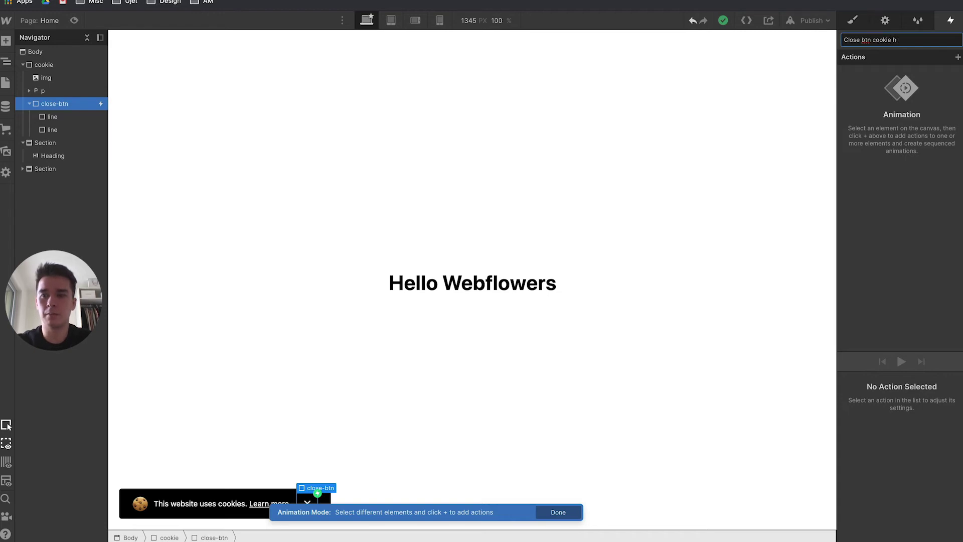
type("i")
key("Return")
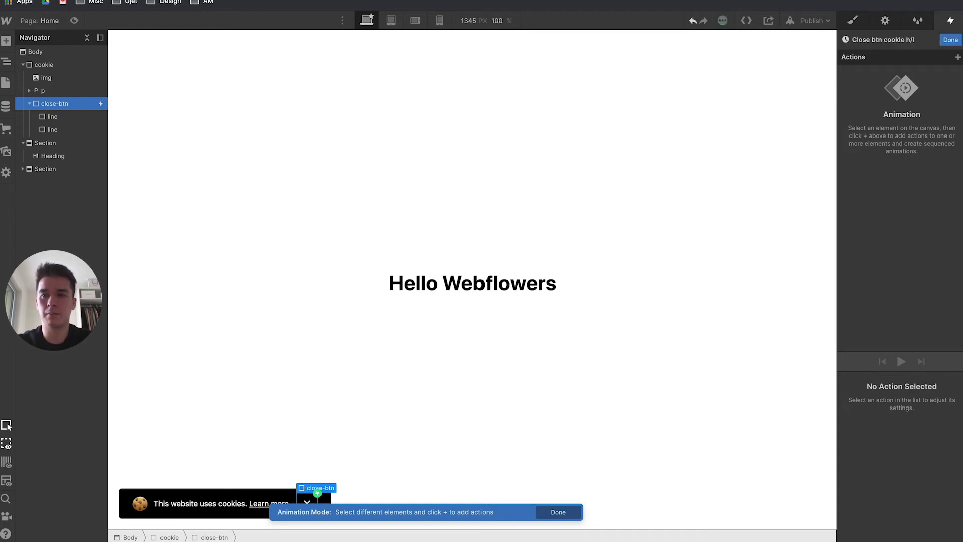
Add a Rotate action for the first line with a Z rotation of 45 degrees, set as initial state.
left_click(52, 117)
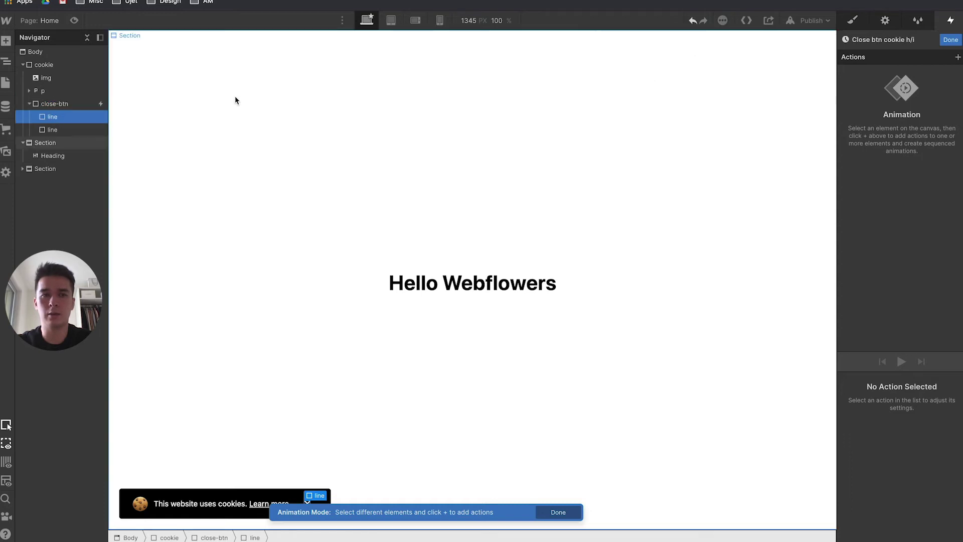
left_click(958, 57)
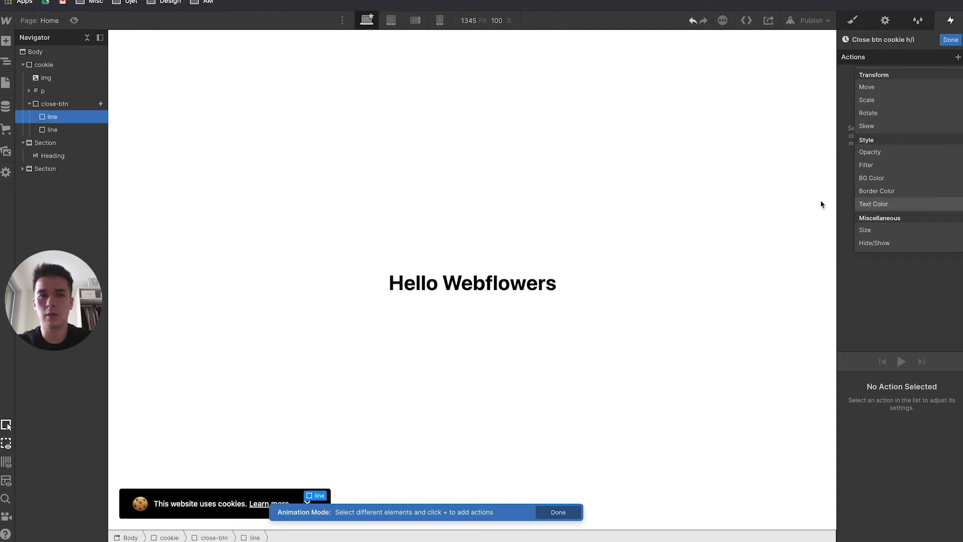
left_click(868, 113)
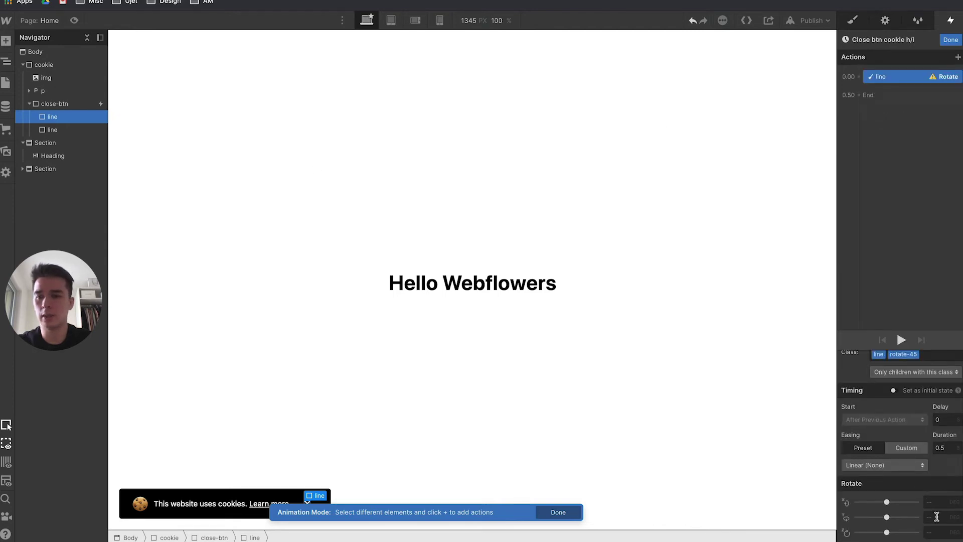
left_click(937, 532)
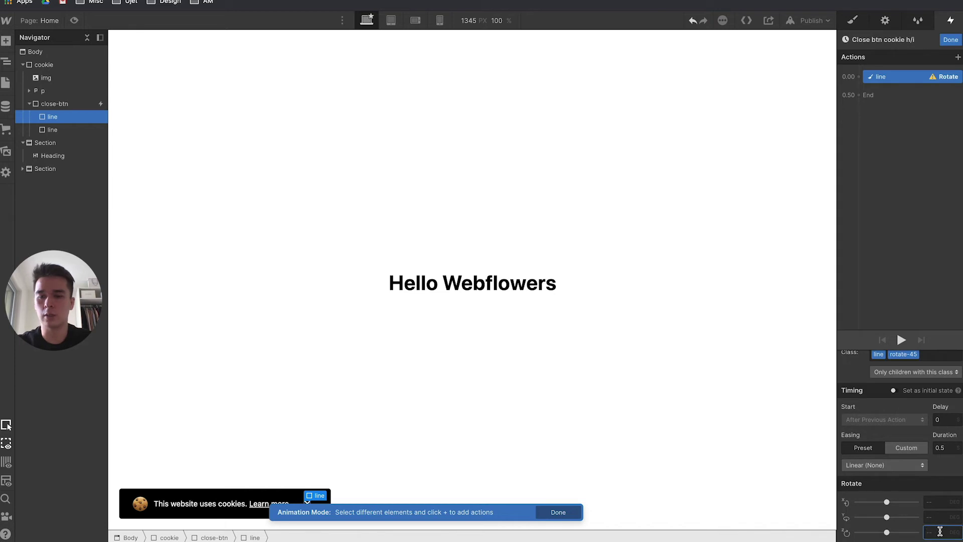
type("45")
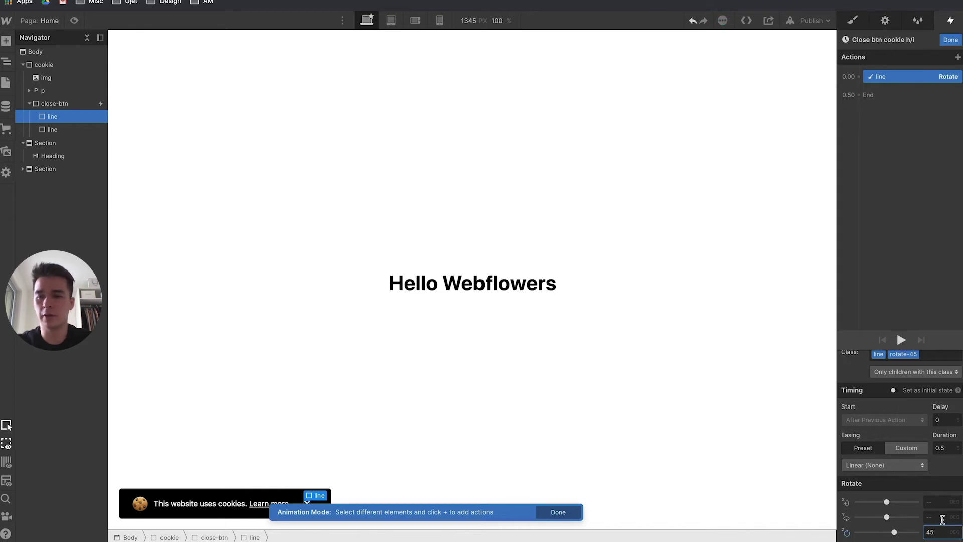
left_click(907, 391)
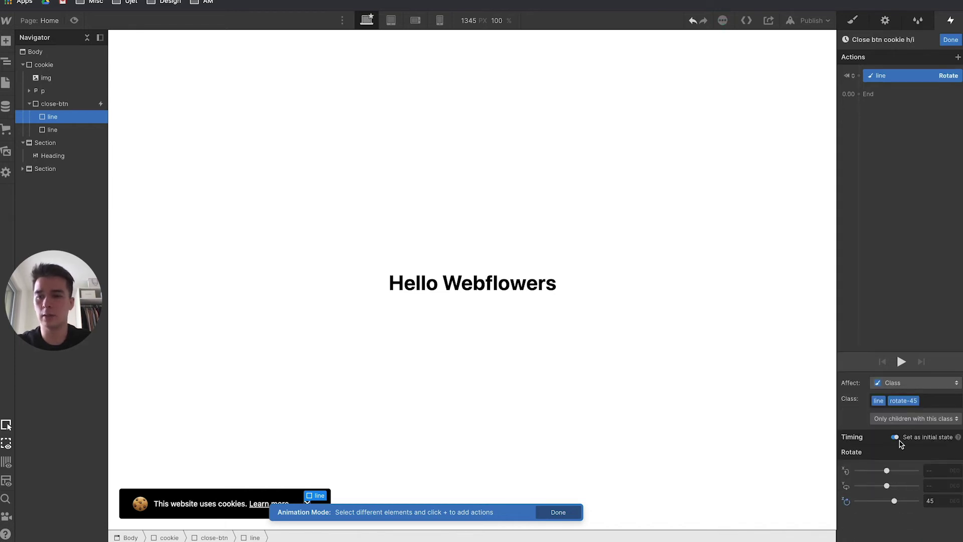
Add a Rotate action of -45 degrees around Z for the second line within the initial state group.
left_click(51, 129)
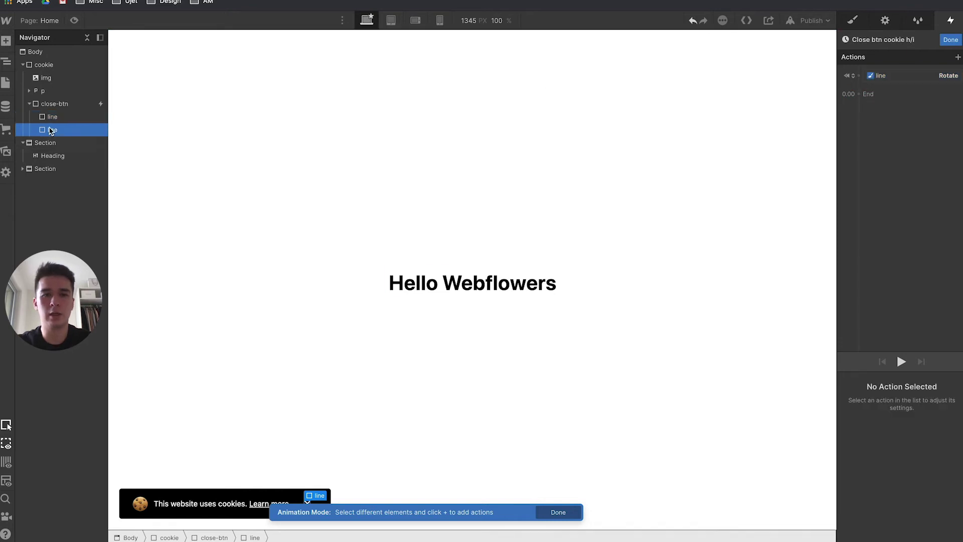
left_click(859, 75)
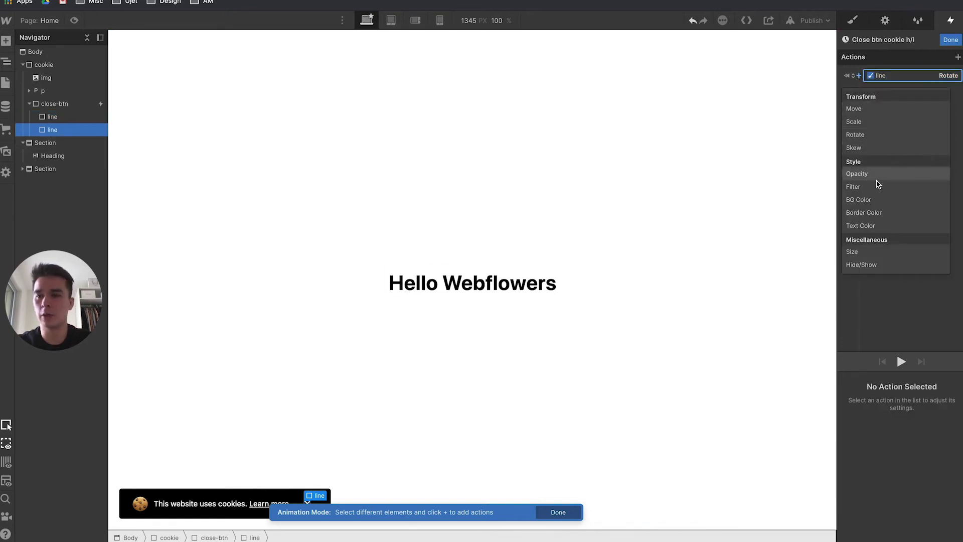
left_click(875, 136)
left_click(931, 501)
type("-45")
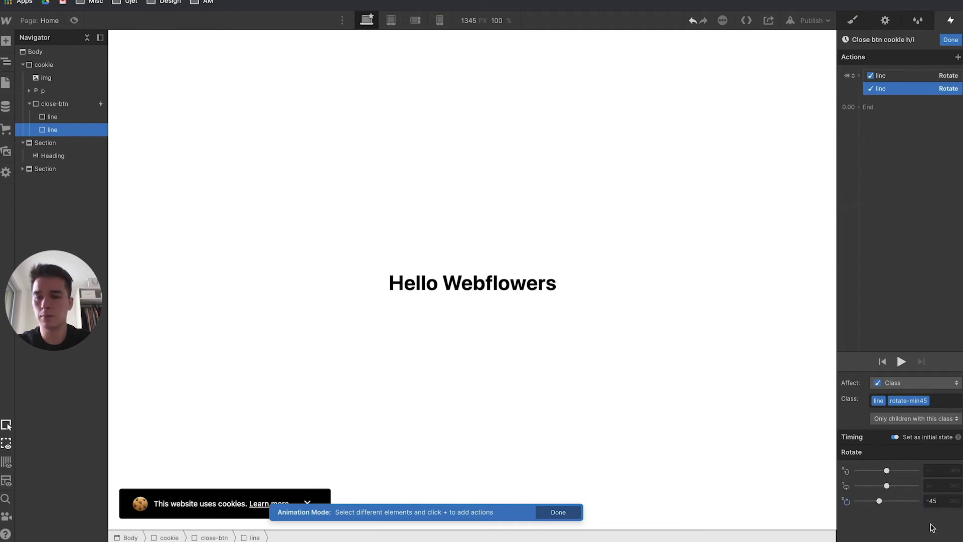
Duplicate both initial-state Rotate actions in the animation timeline.
left_click(918, 76, "shift")
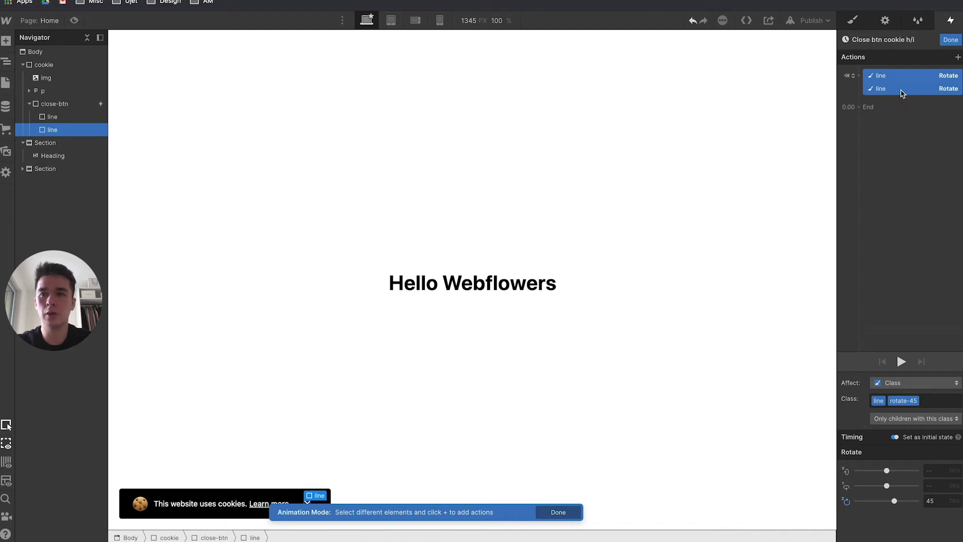
right_click(902, 94)
left_click(907, 125)
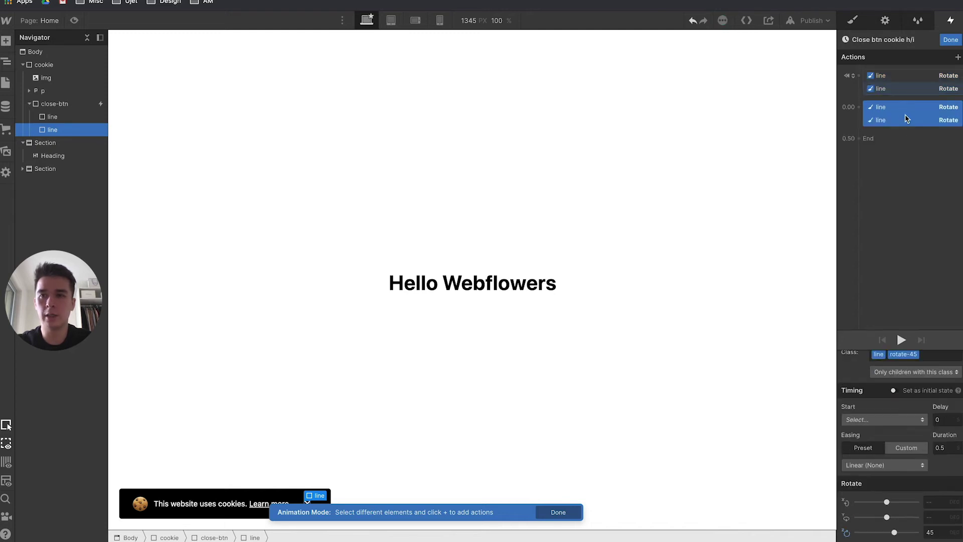
left_click(904, 148)
Set the Z rotation to 0 degrees in both duplicated line Rotate actions.
left_click(912, 108)
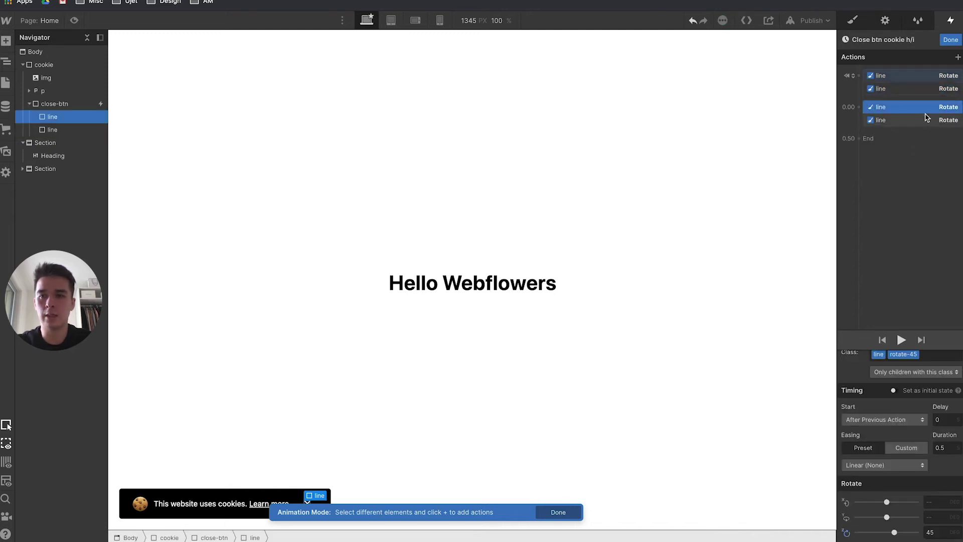
left_click(940, 534)
key("BackSpace")
key("BackSpace")
type("0")
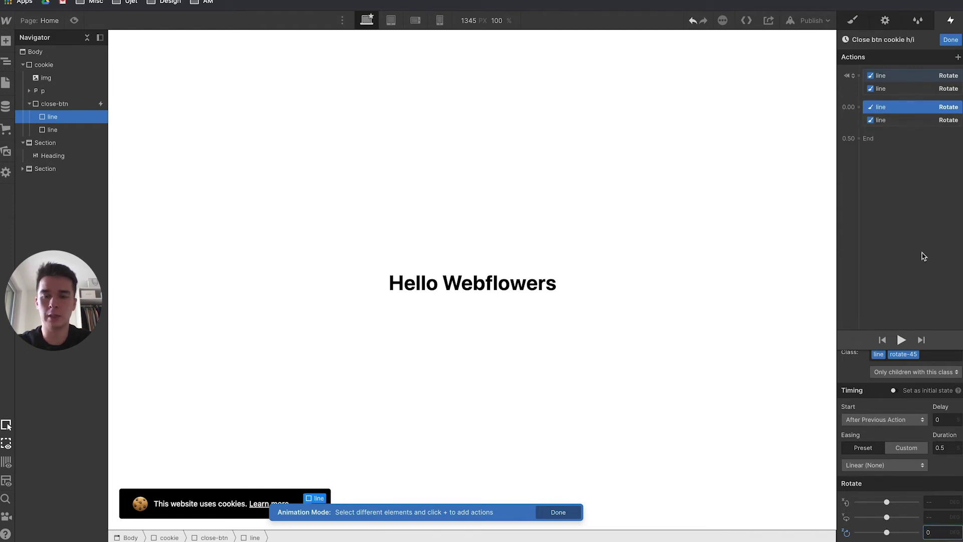
left_click(923, 120)
left_click(938, 533)
type("0")
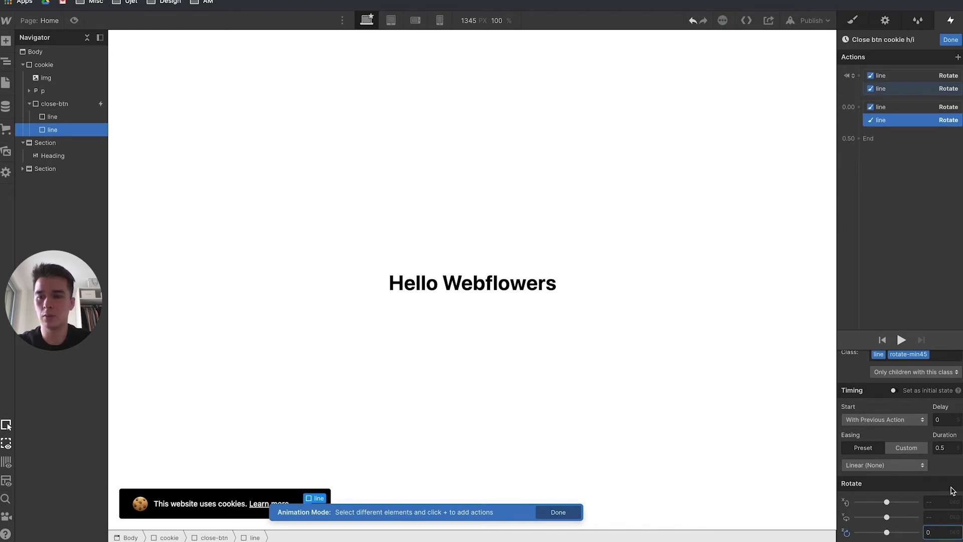
Give both duplicated Rotate actions a 0.3 s duration and Ease easing, and finish the hover animation.
left_click(920, 109, "shift")
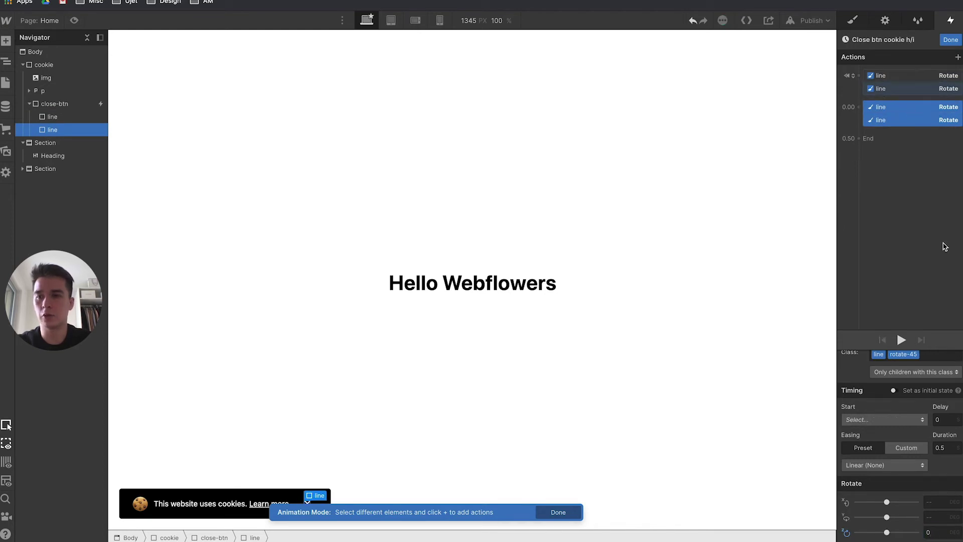
left_click(946, 448)
key("BackSpace")
type("3")
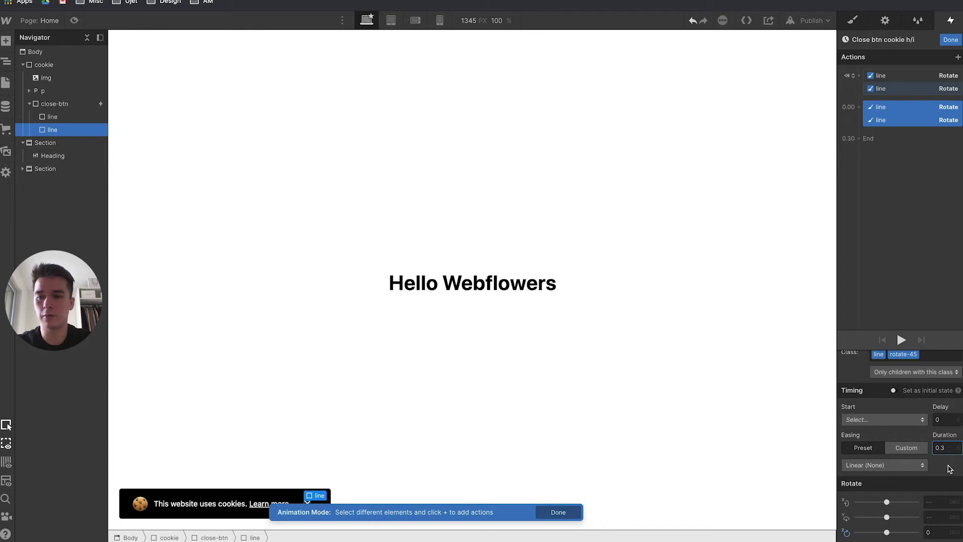
left_click(891, 465)
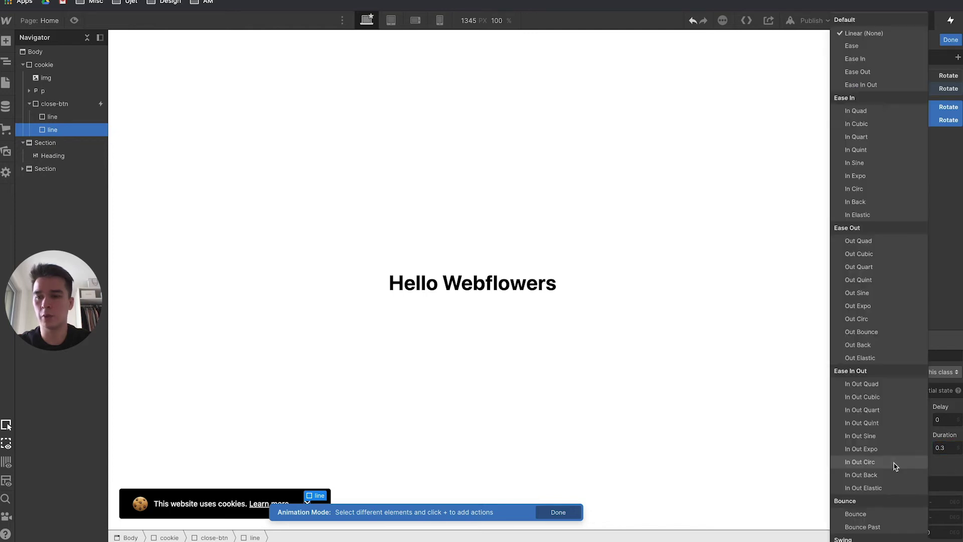
left_click(872, 47)
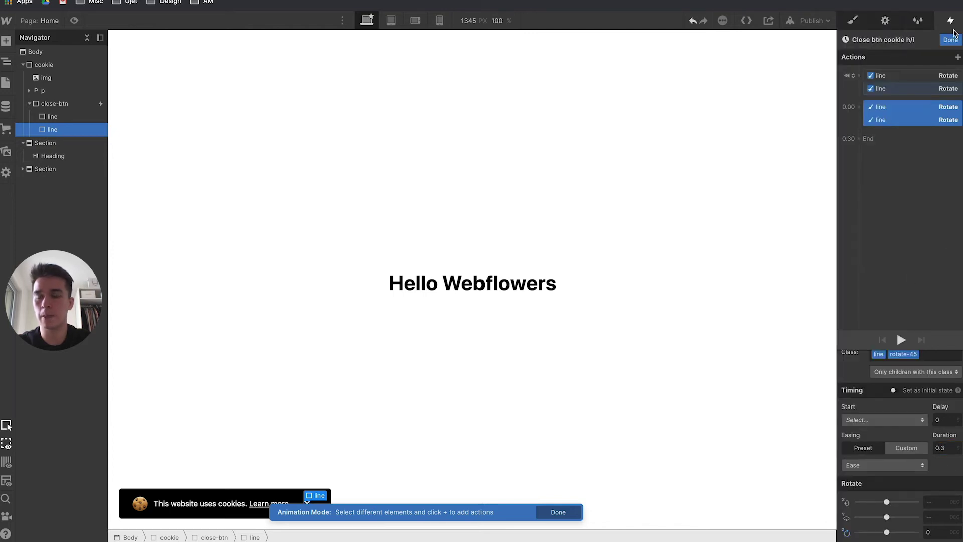
left_click(951, 40)
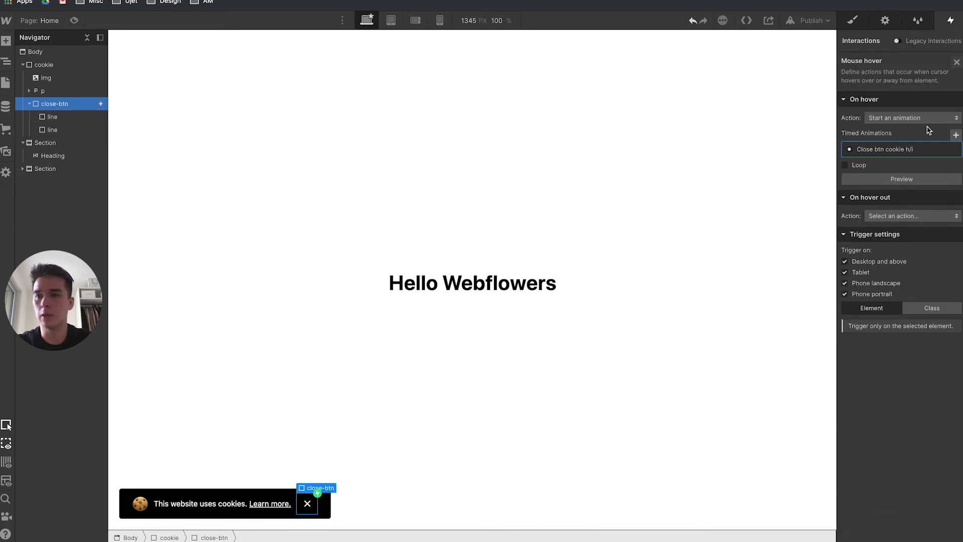
Set the on-hover-out action to start an animation and duplicate "Close btn cookie h/i" for it.
left_click(905, 216)
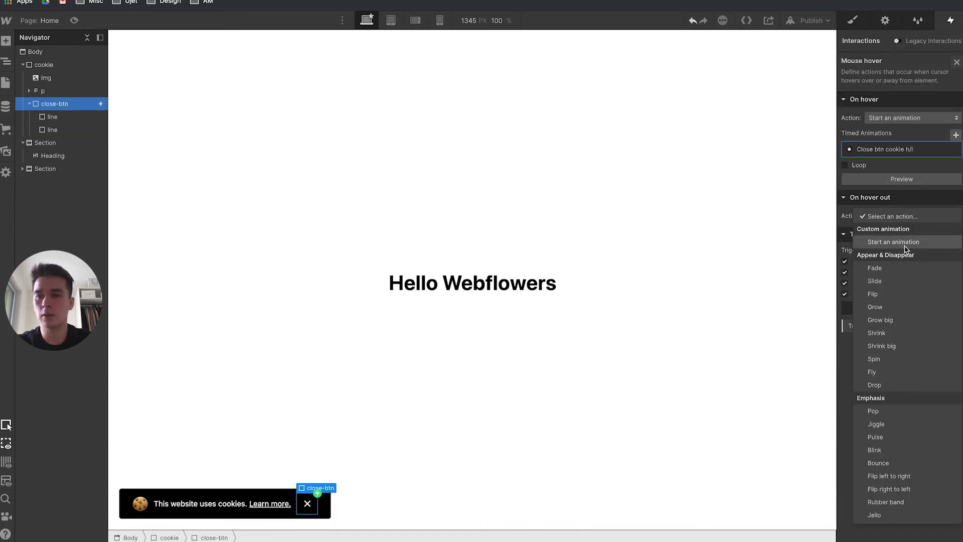
left_click(907, 242)
left_click(954, 248)
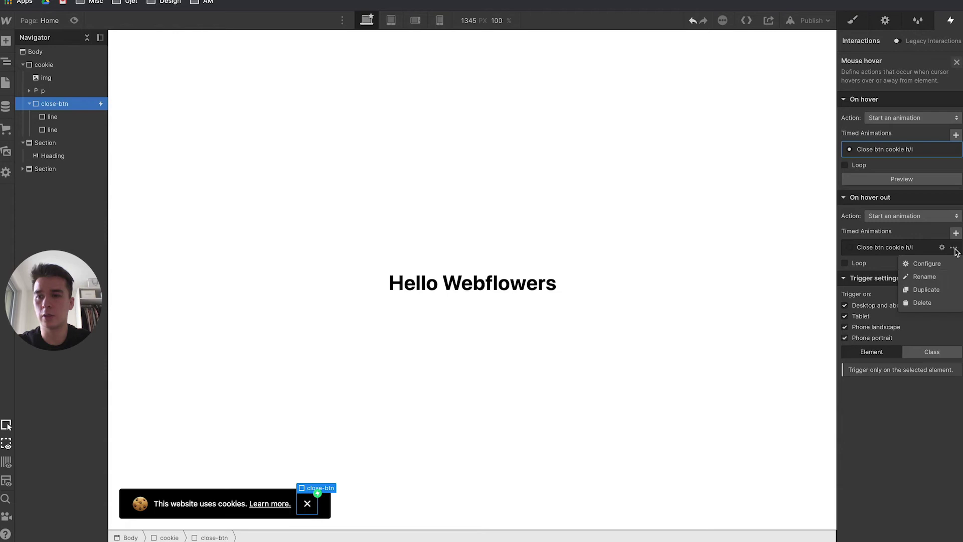
left_click(926, 291)
Open the duplicated animation for configuration and rename it "Close btn cookie h/o".
left_click(900, 277)
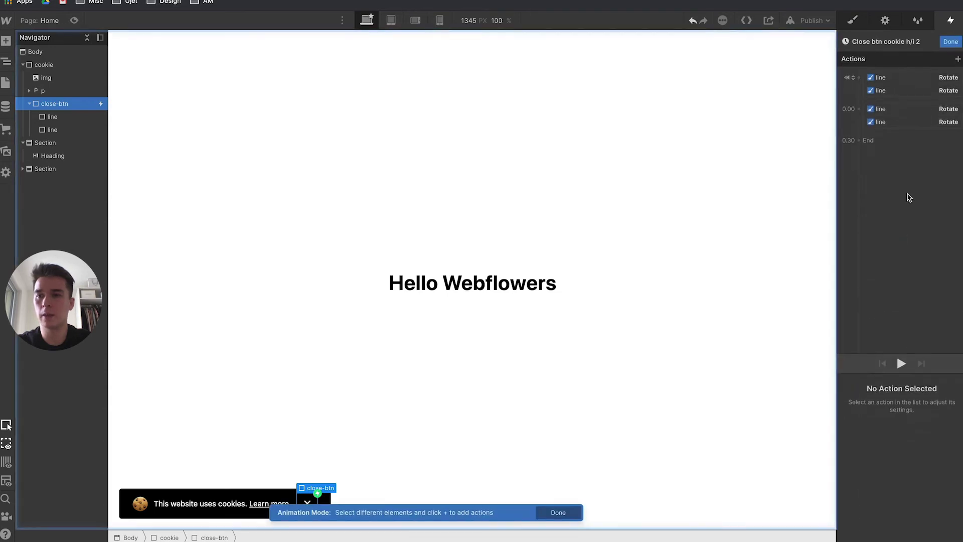
left_click(921, 43)
key("Right")
key("BackSpace")
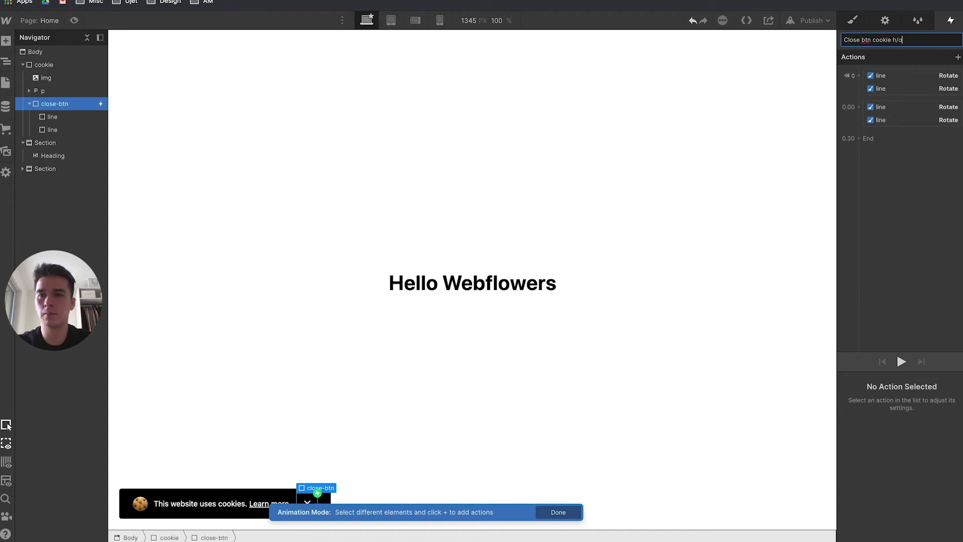
Delete the two initial-state Rotate actions from the "Close btn cookie h/o" animation.
key("Return")
left_click(898, 77)
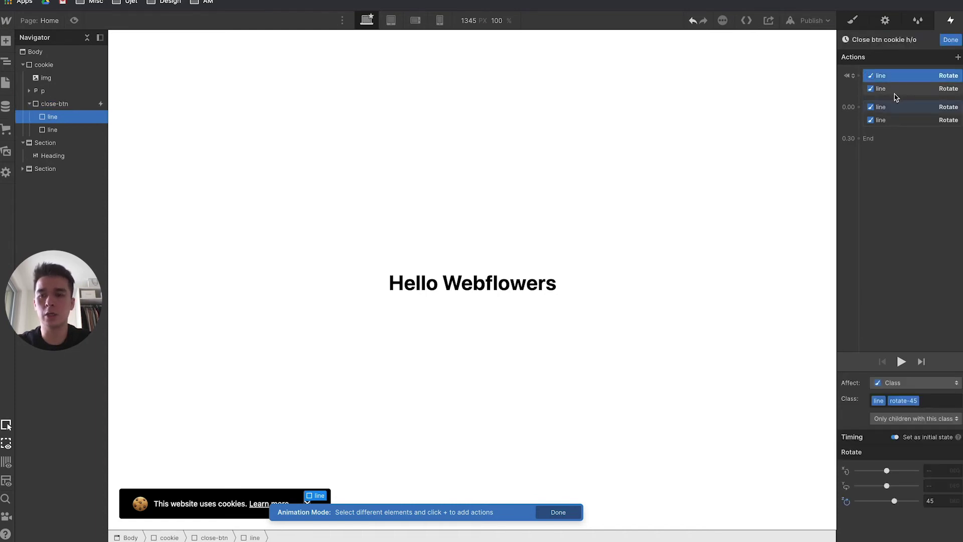
left_click(896, 91, "shift")
key("Delete")
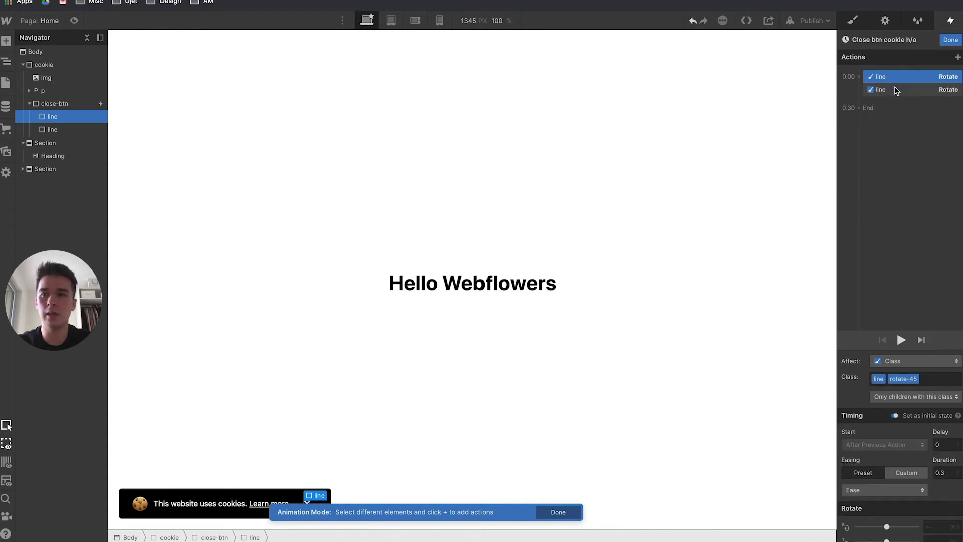
Set the Z rotation to 45 degrees for the rotate-45 line and -45 degrees for the rotate-min45 line, and finish the hover-out animation.
left_click(911, 88)
left_click(901, 78)
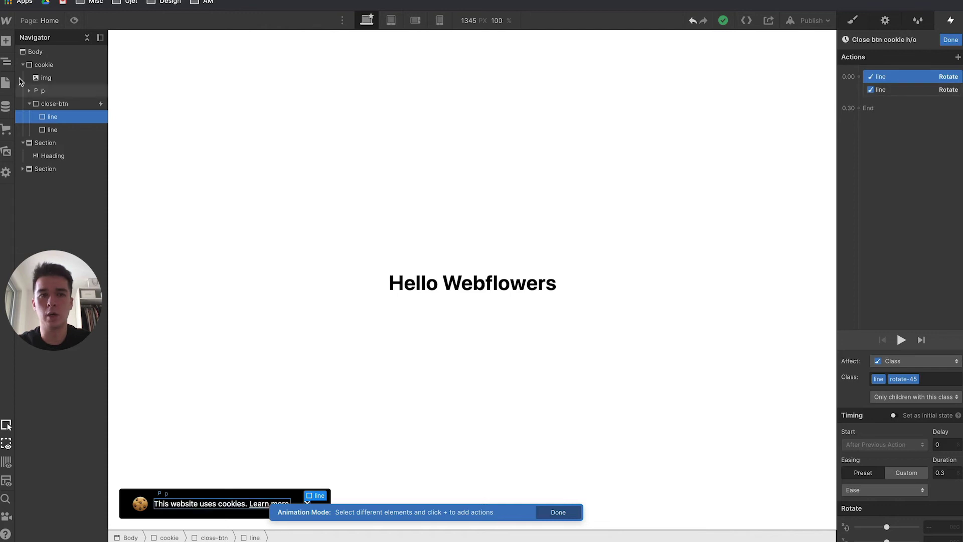
scroll(929, 518, "down", 1)
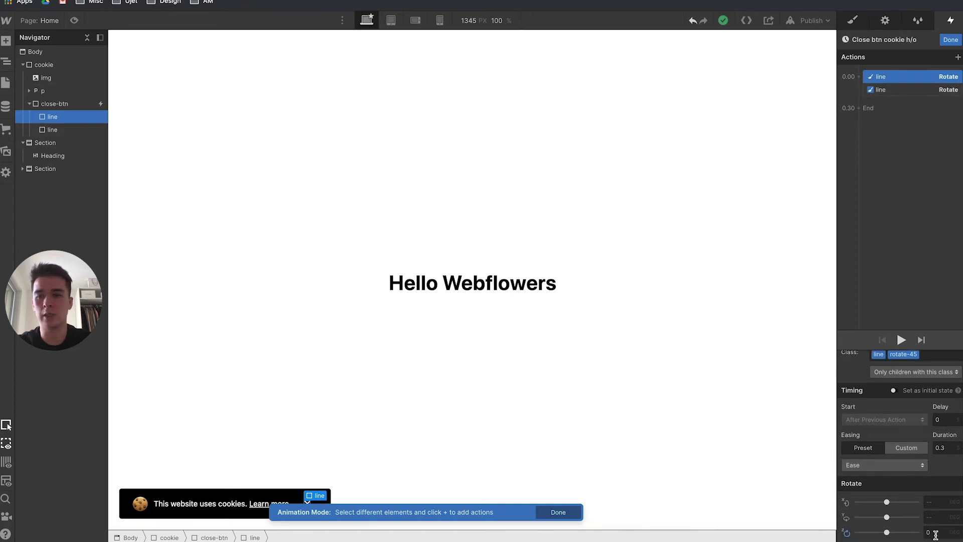
left_click(936, 535)
type("45")
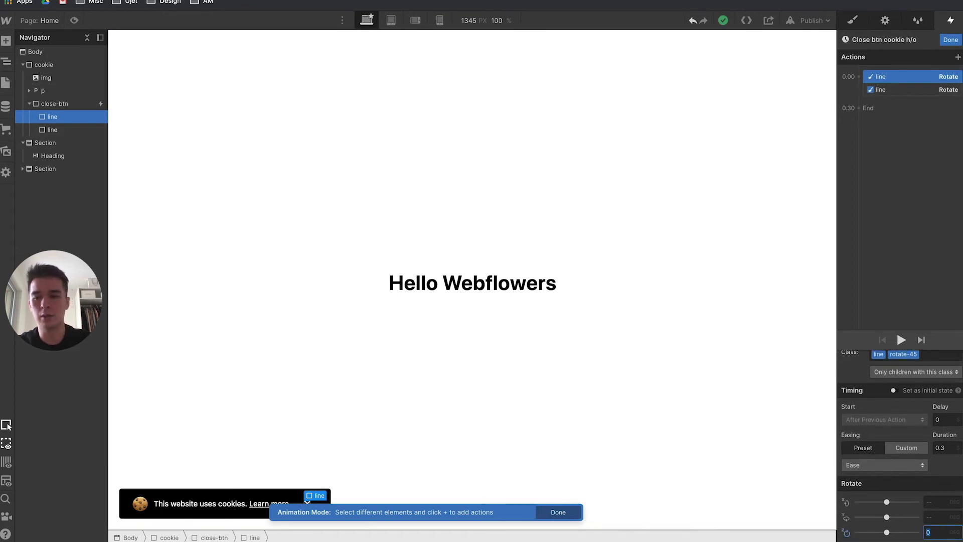
left_click(891, 90)
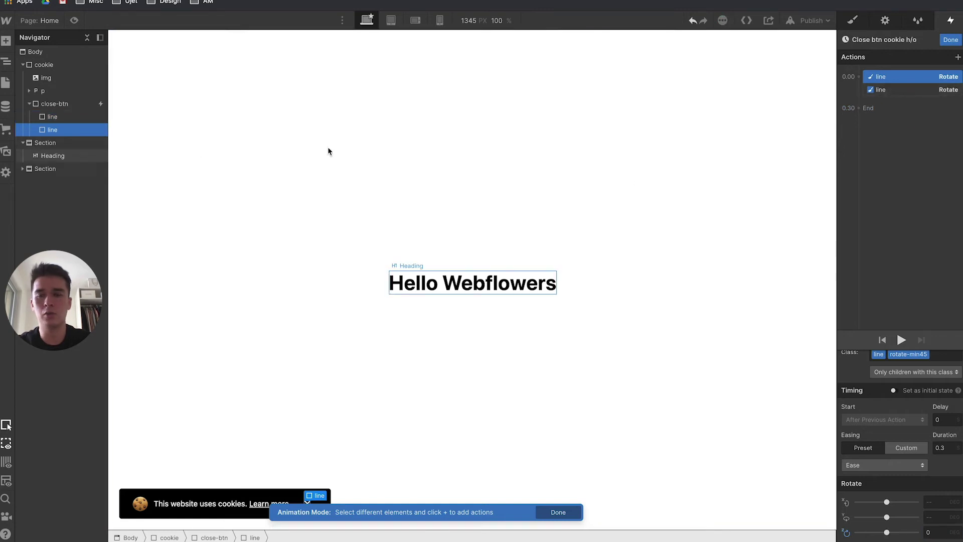
left_click(937, 532)
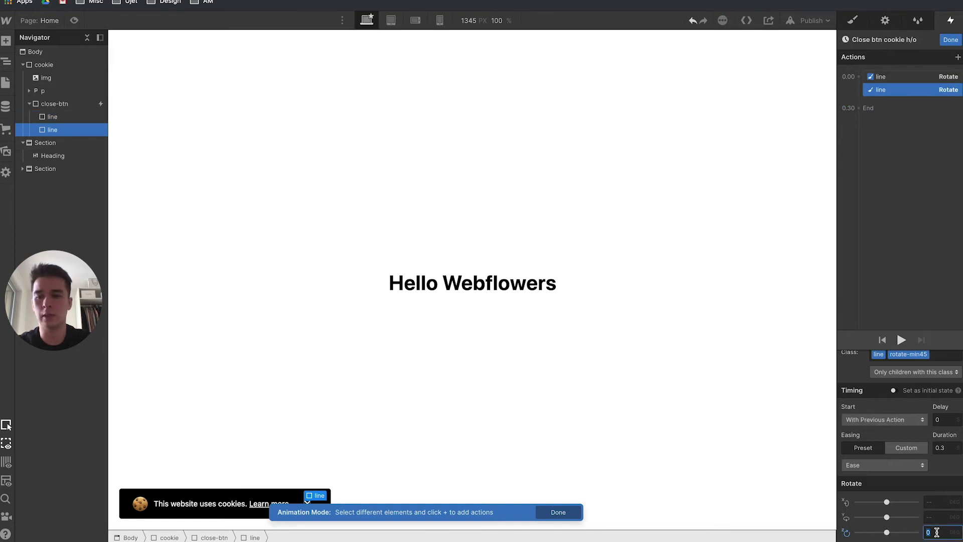
type("-45")
key("Return")
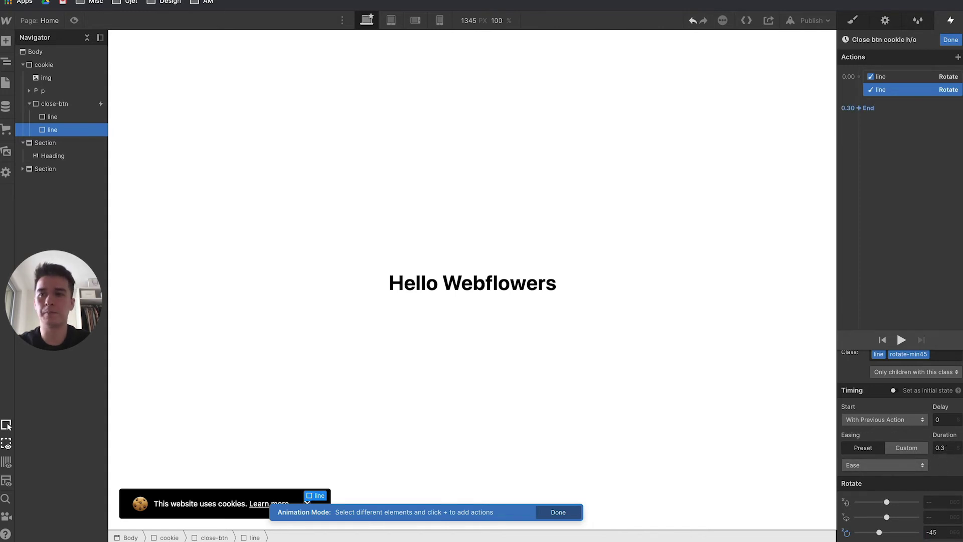
left_click(951, 40)
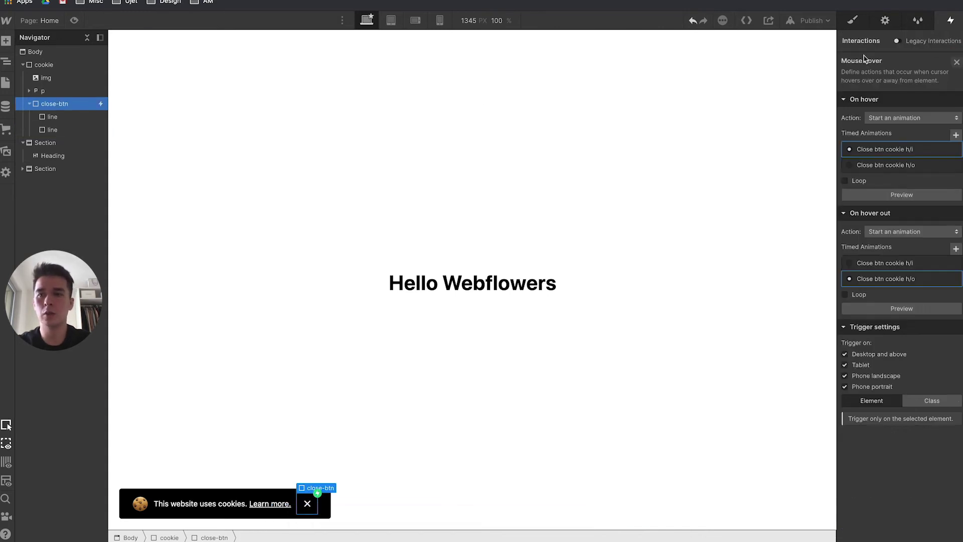
Preview the page to test the close button's hover animation and return to its style settings.
left_click(74, 20)
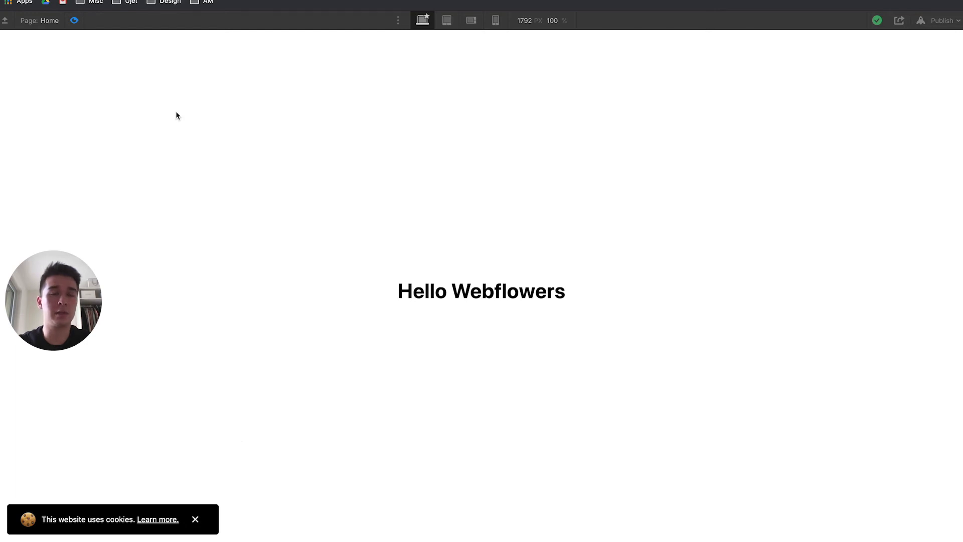
left_click(74, 20)
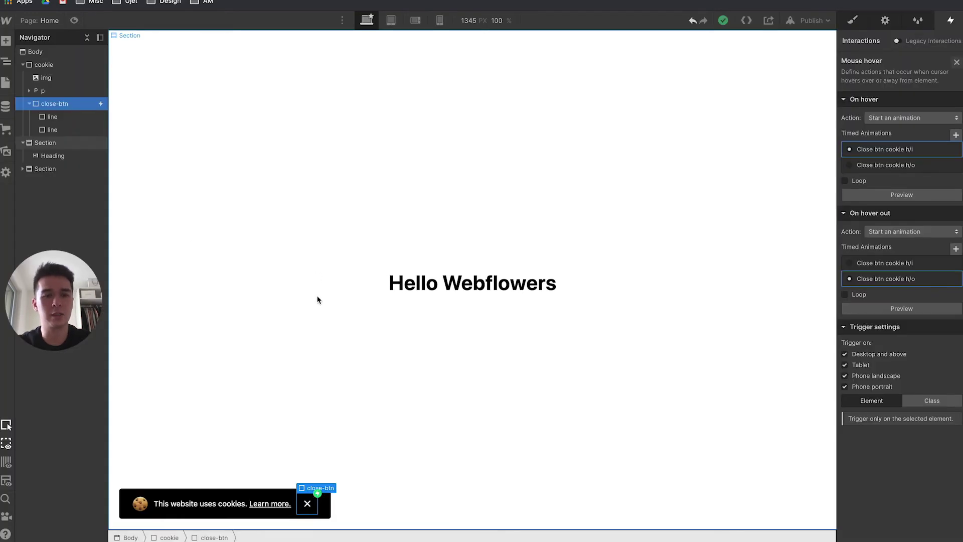
left_click(859, 21)
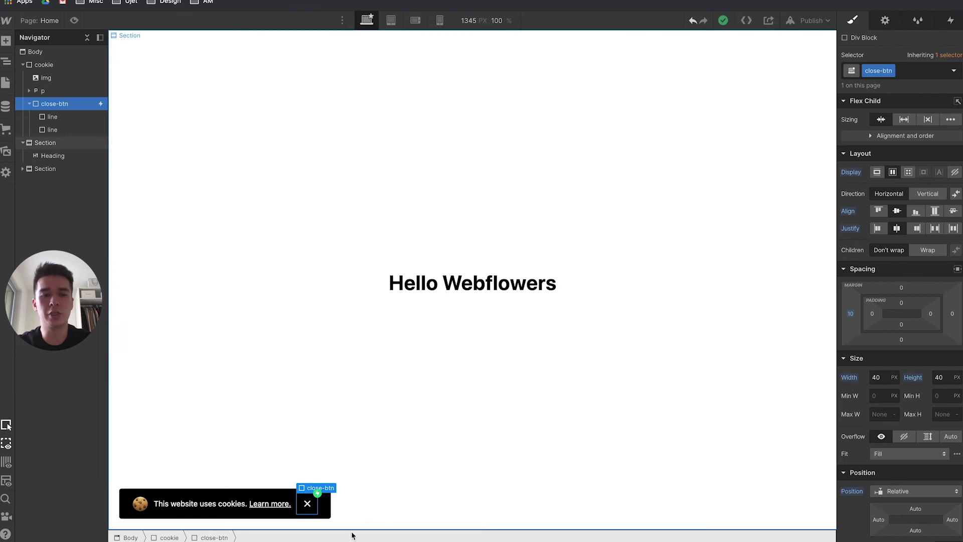
left_click(74, 20)
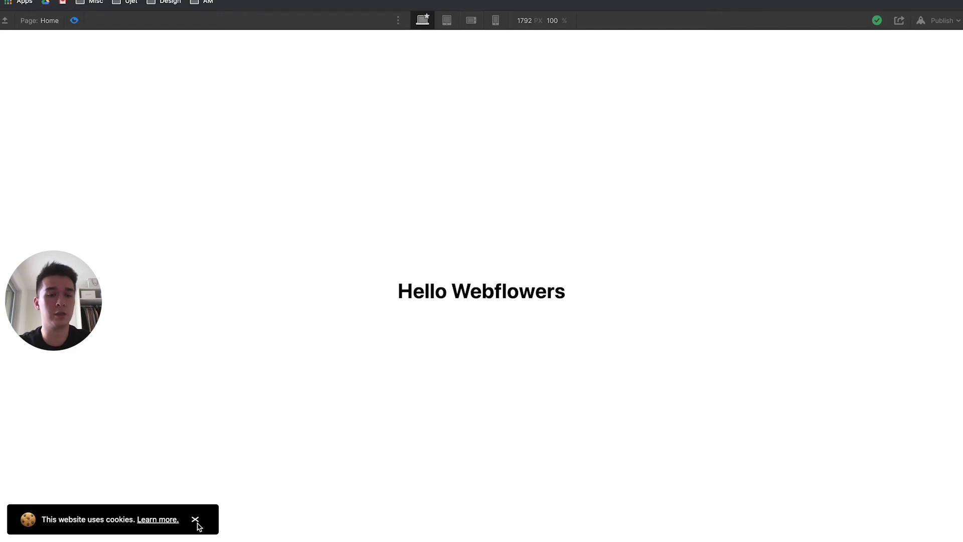
left_click(74, 20)
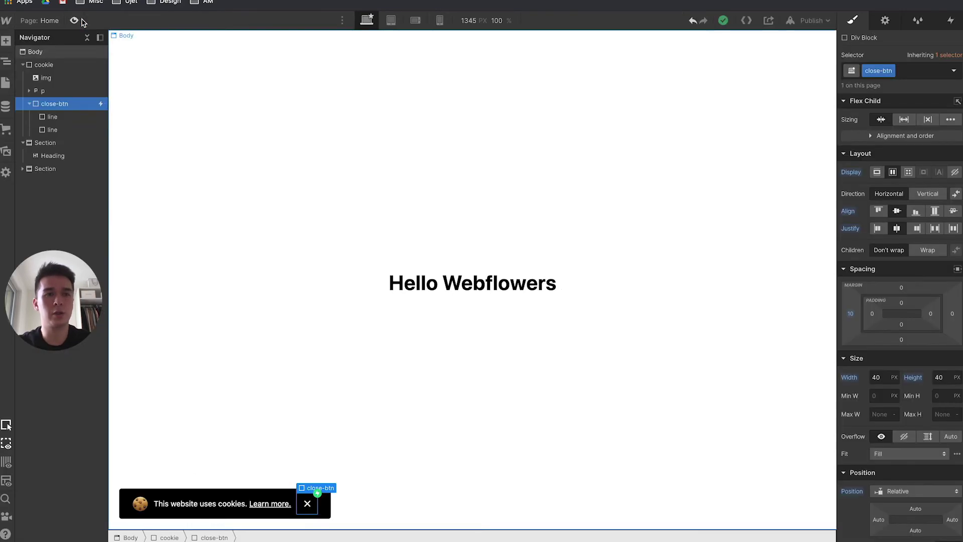
Set the cursor of close-btn to pointer and preview the page.
scroll(875, 508, "down", 10)
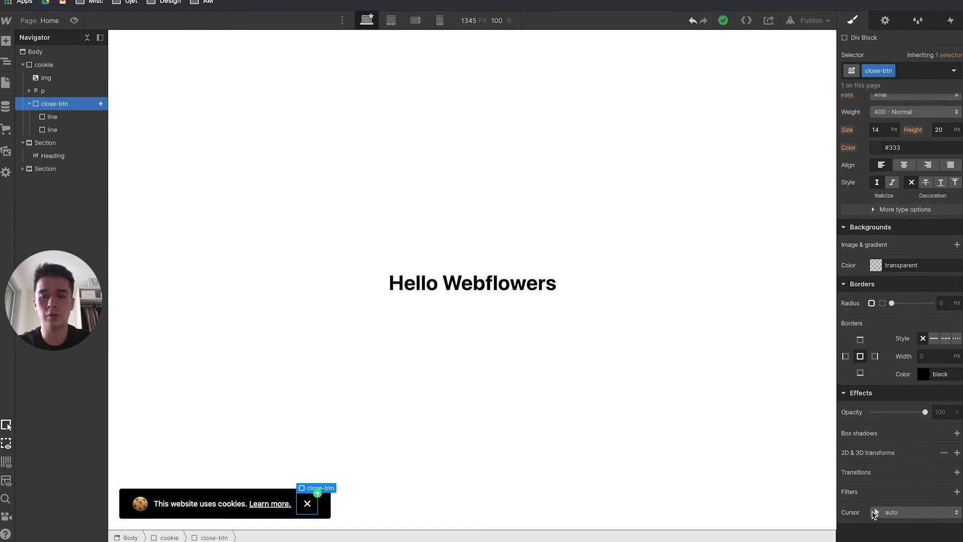
left_click(906, 515)
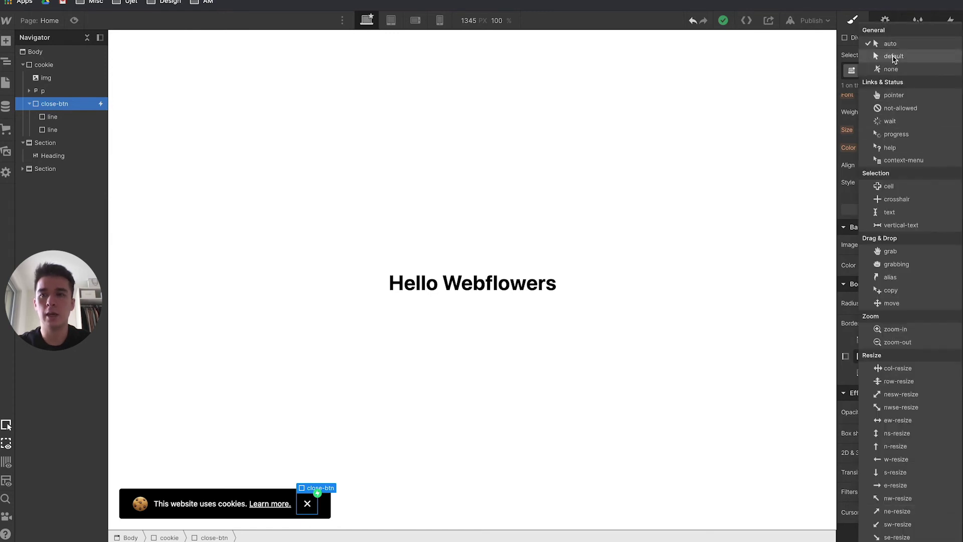
left_click(902, 100)
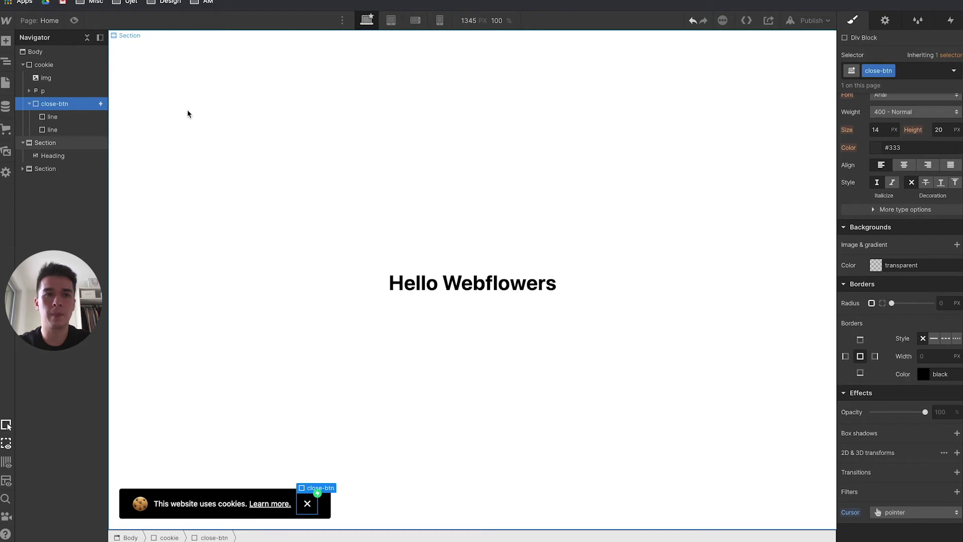
key("super+shift+p")
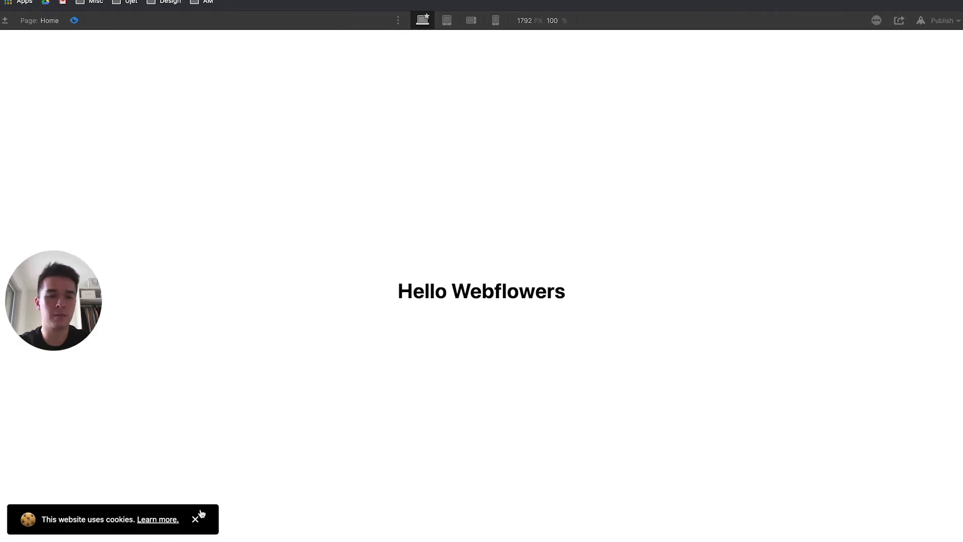
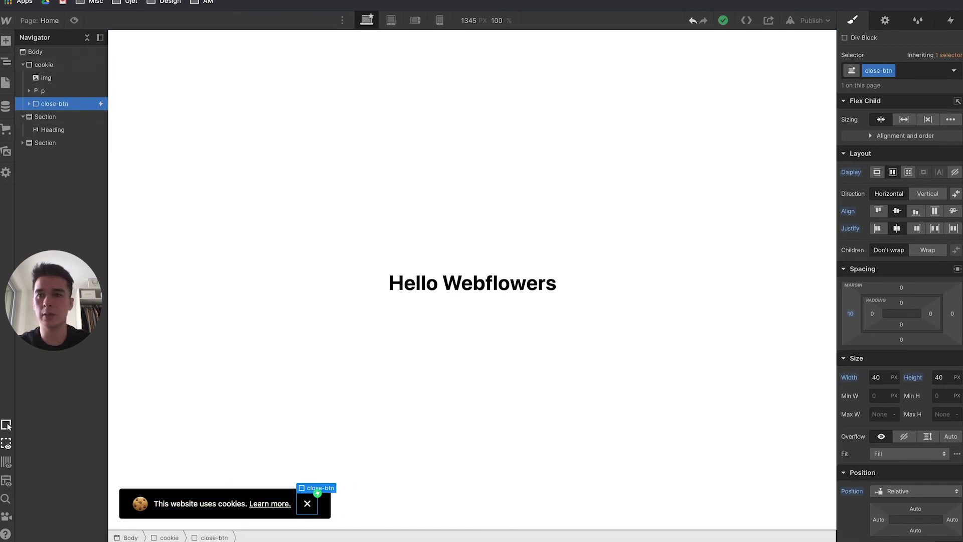
Add a mouse click (tap) trigger to close-btn that starts an animation on the first click.
left_click(952, 25)
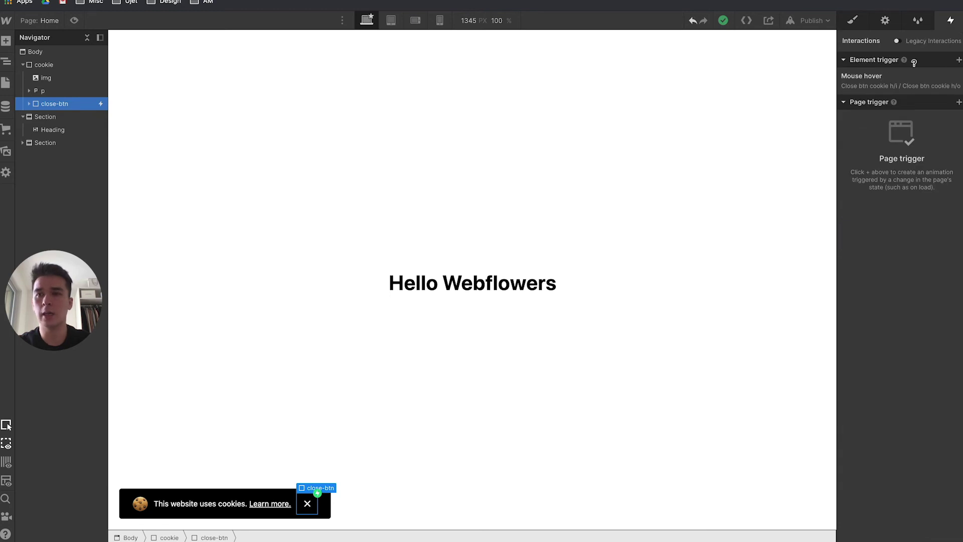
left_click(959, 59)
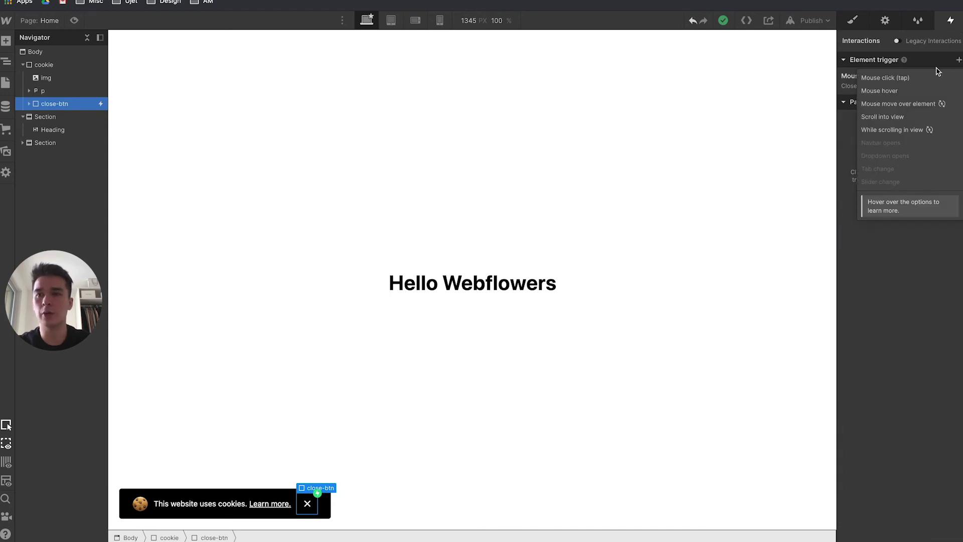
left_click(892, 80)
left_click(903, 118)
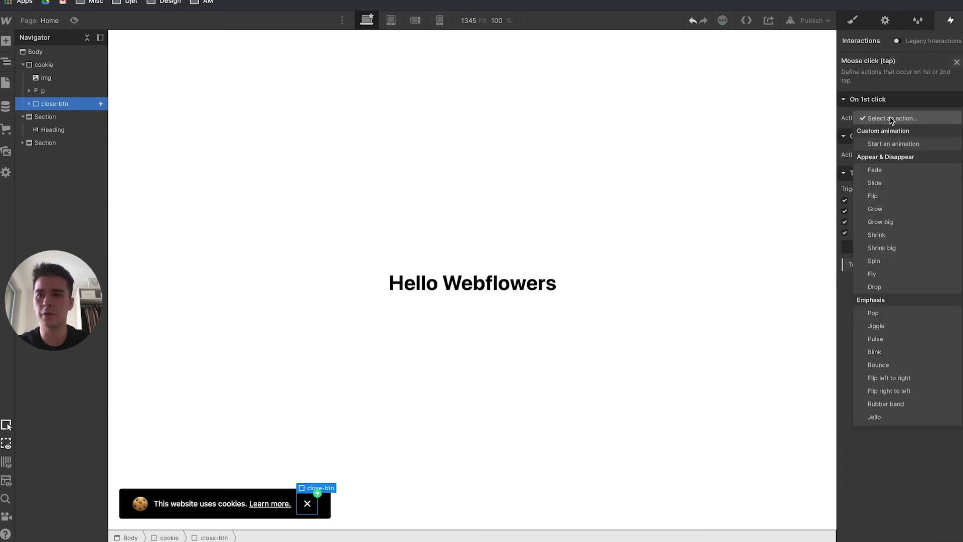
left_click(908, 144)
Create a timed animation named "Close cookie click" for the first click.
left_click(956, 135)
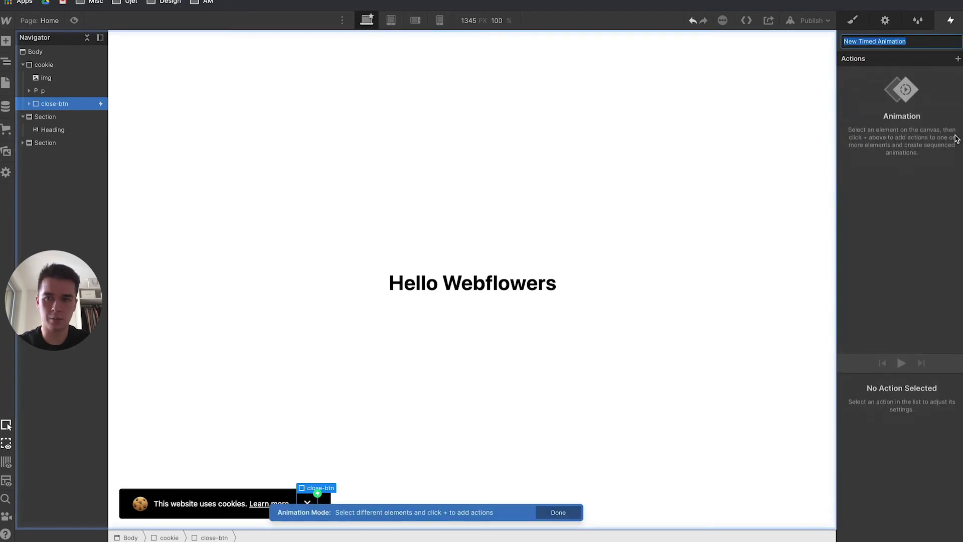
type("Close bu")
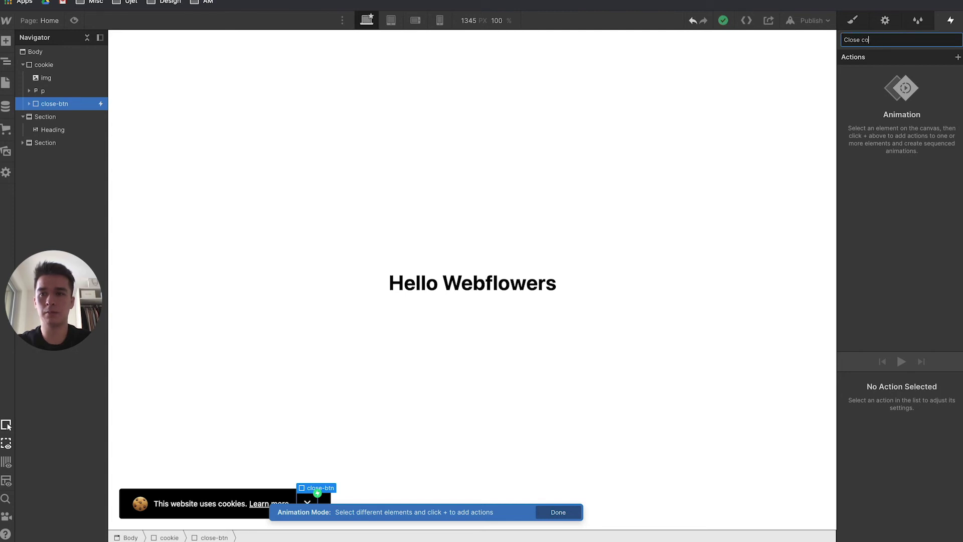
type("kie click")
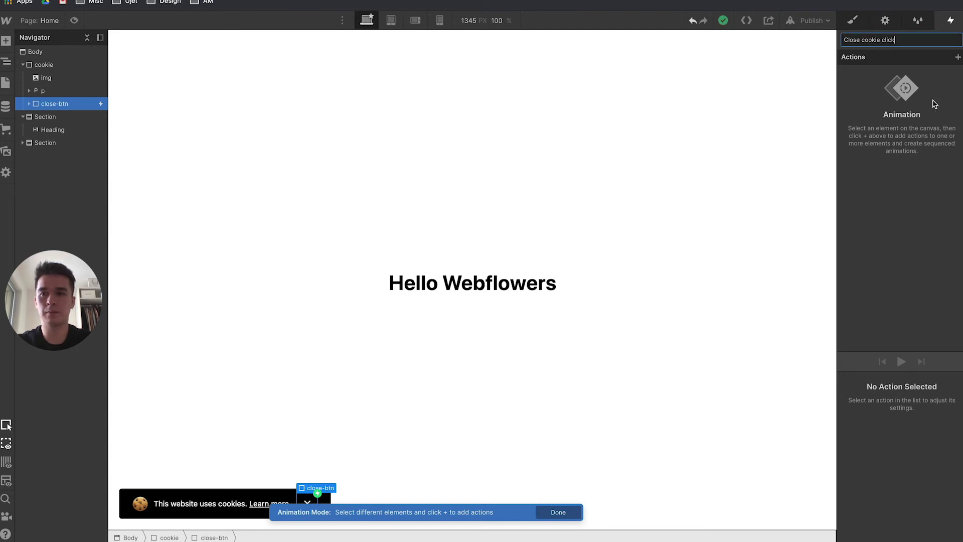
key("Return")
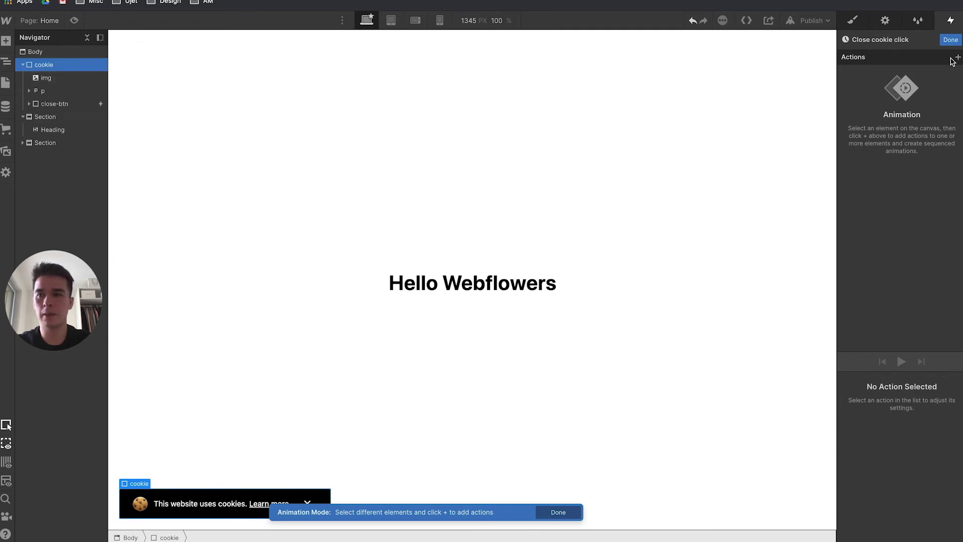
Add a Move action for the cookie block affecting all elements with this class, with a Y offset of 200%.
left_click(957, 57)
left_click(877, 89)
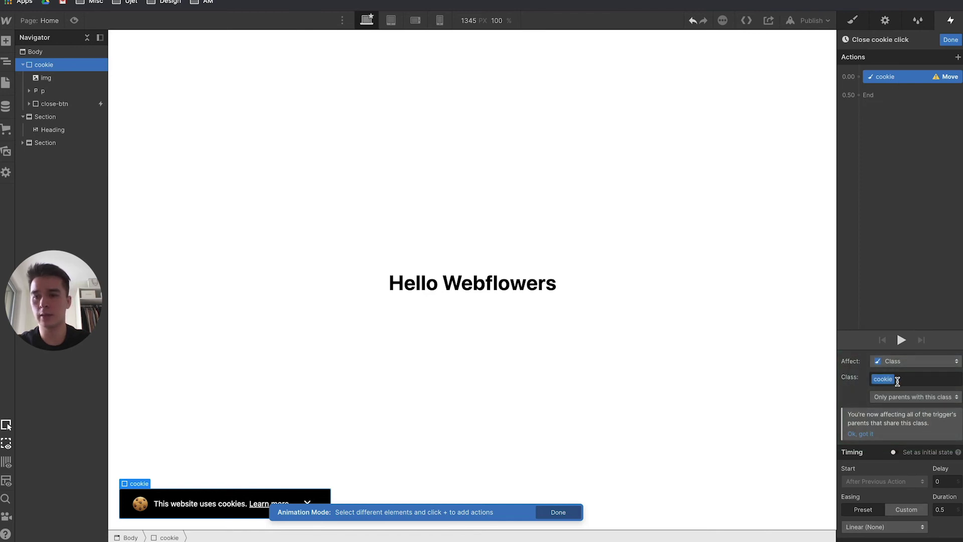
left_click(907, 396)
left_click(907, 360)
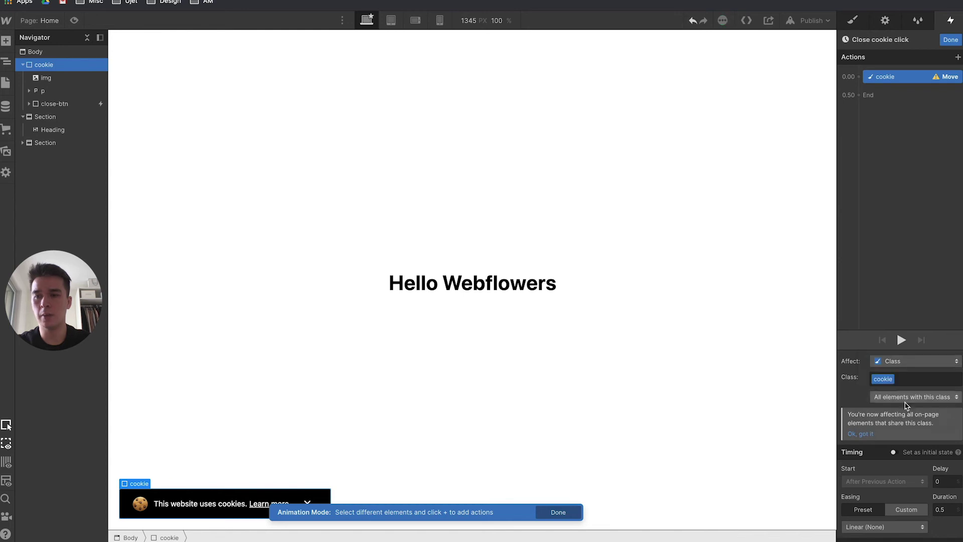
scroll(908, 414, "down", 2)
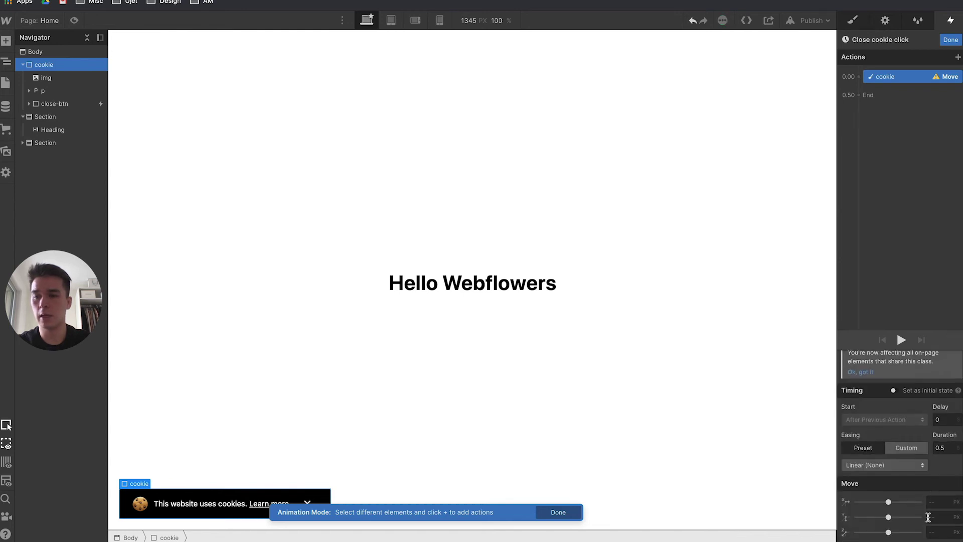
type("200")
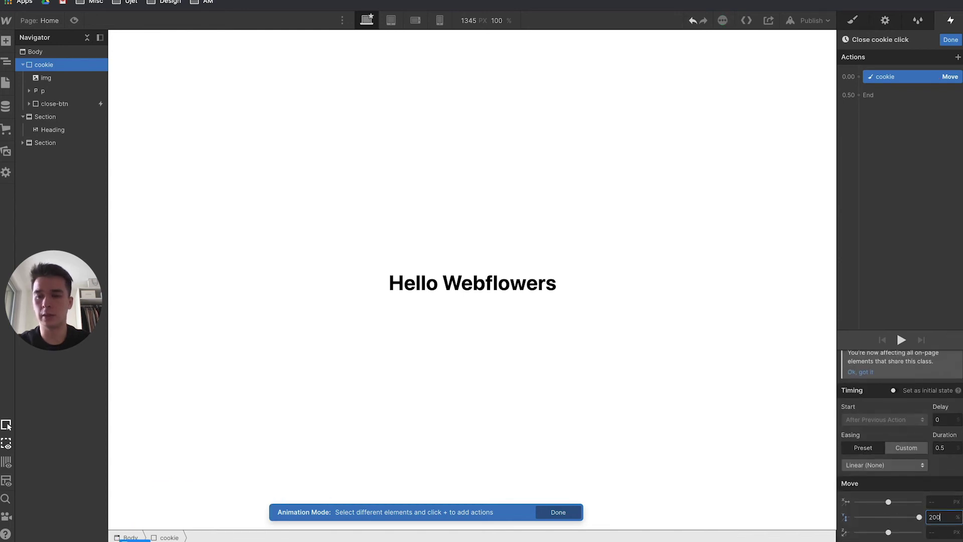
Set the Move action's easing to Ease and preview the page with the finished click animation.
left_click(949, 471)
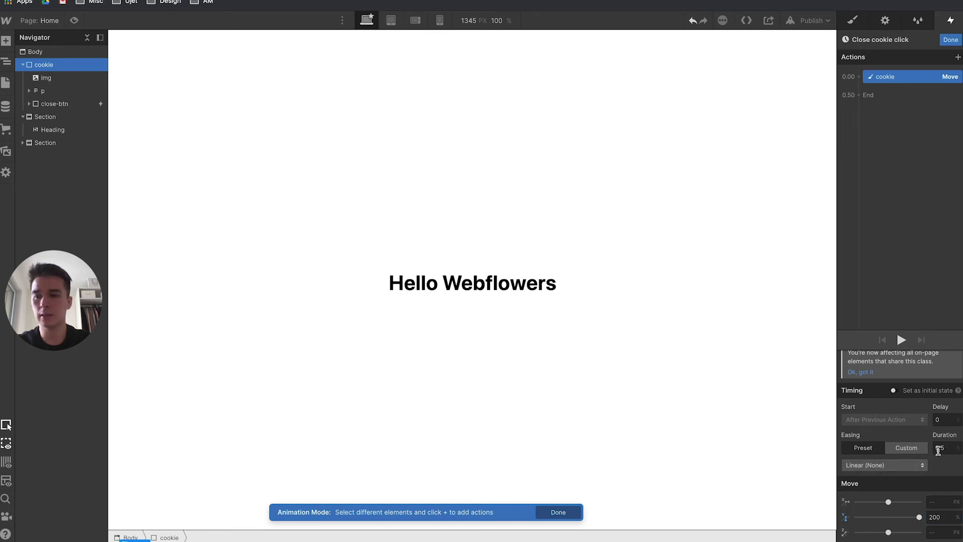
left_click(884, 465)
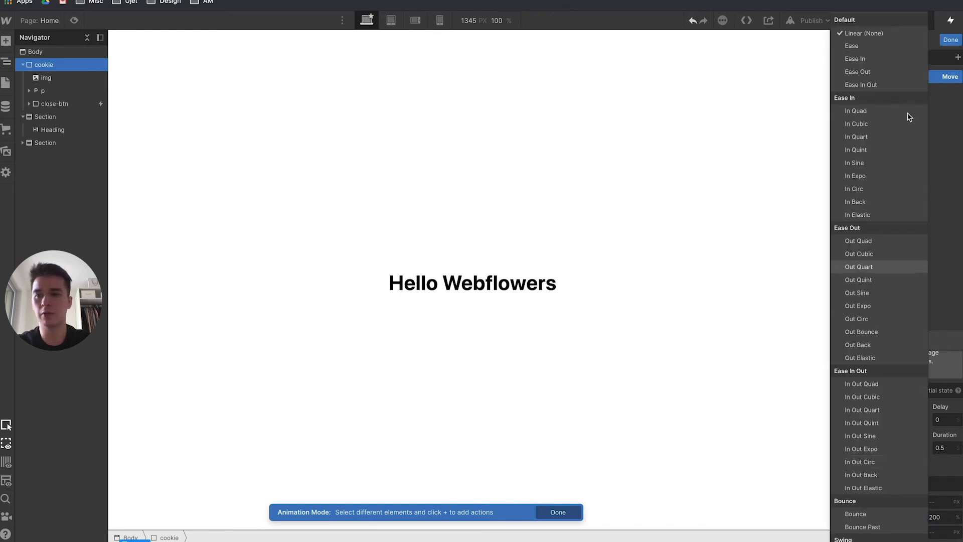
left_click(888, 47)
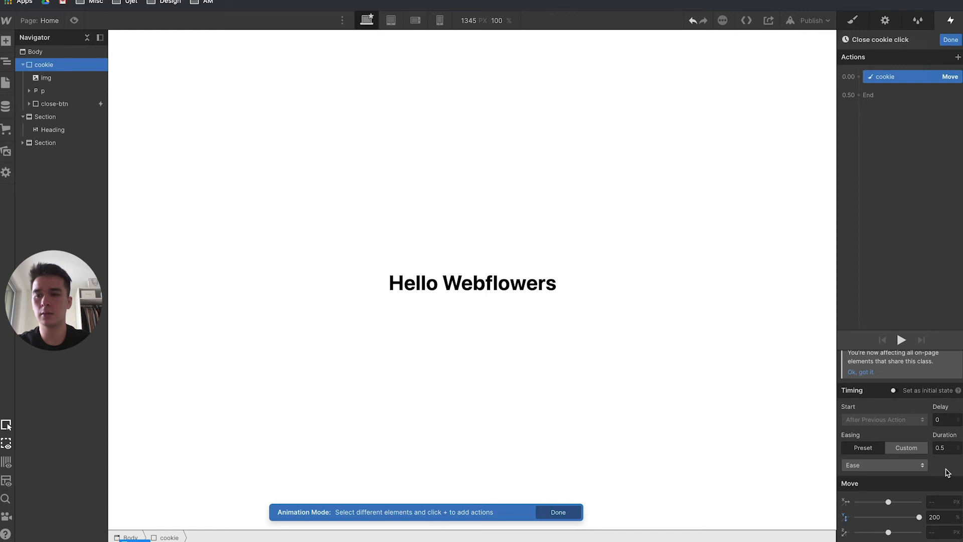
left_click(950, 40)
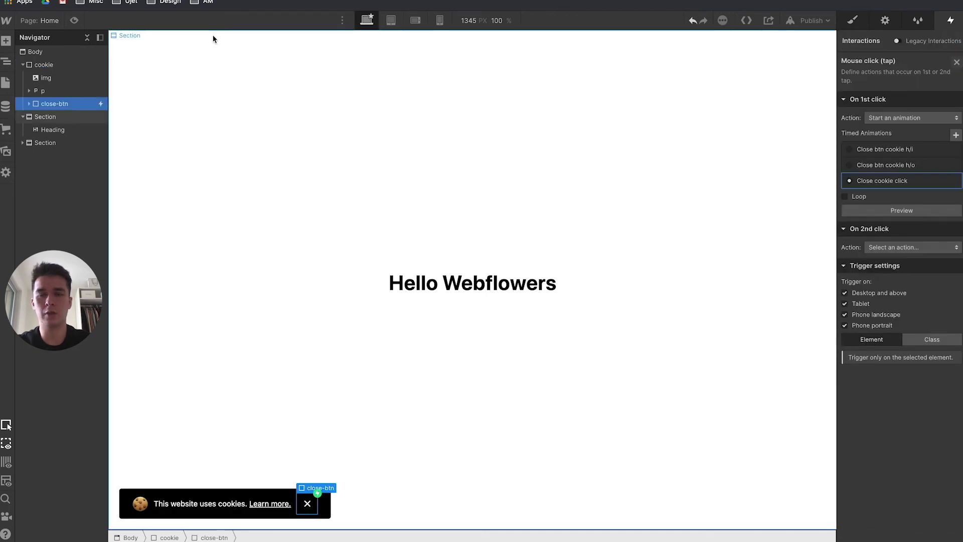
left_click(74, 20)
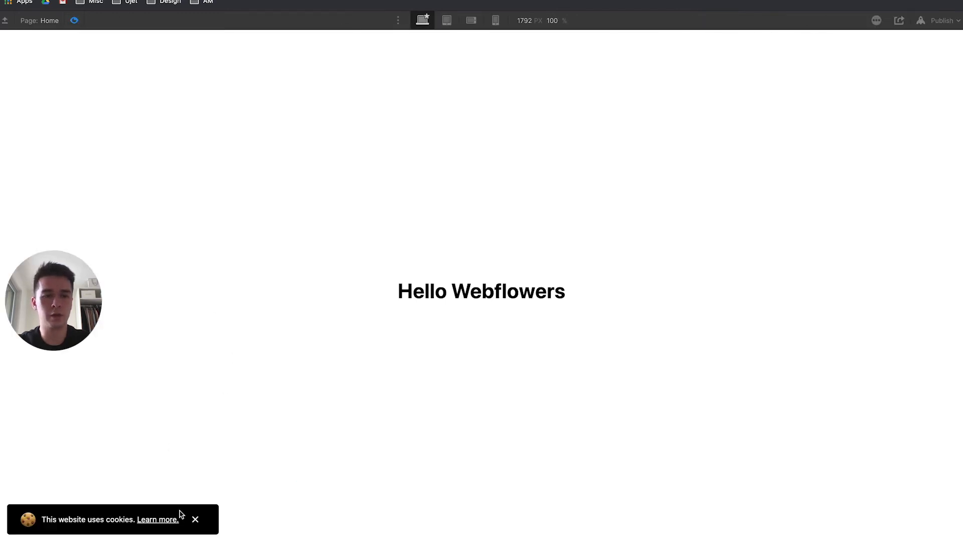
Test the banner's close button in the preview and reopen the Close cookie click animation for editing.
left_click(196, 523)
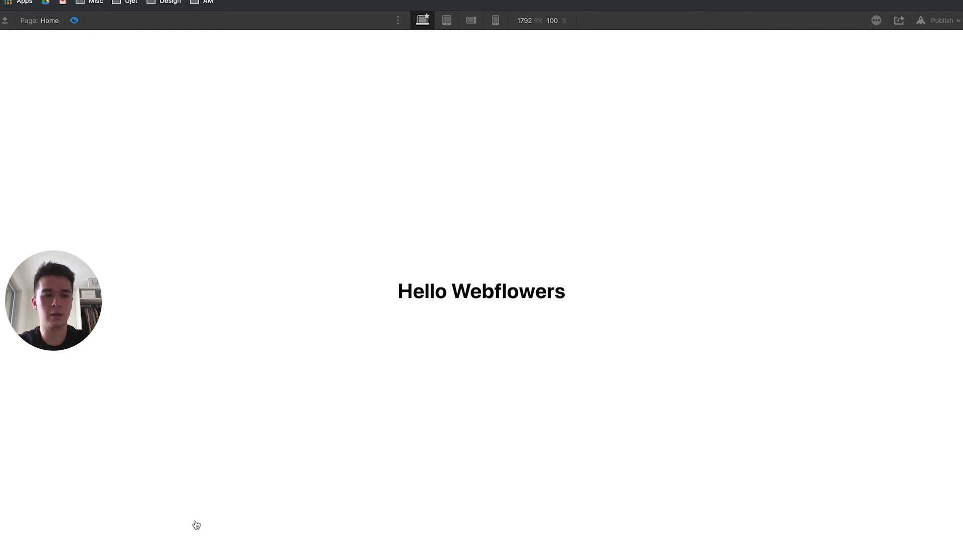
left_click(76, 20)
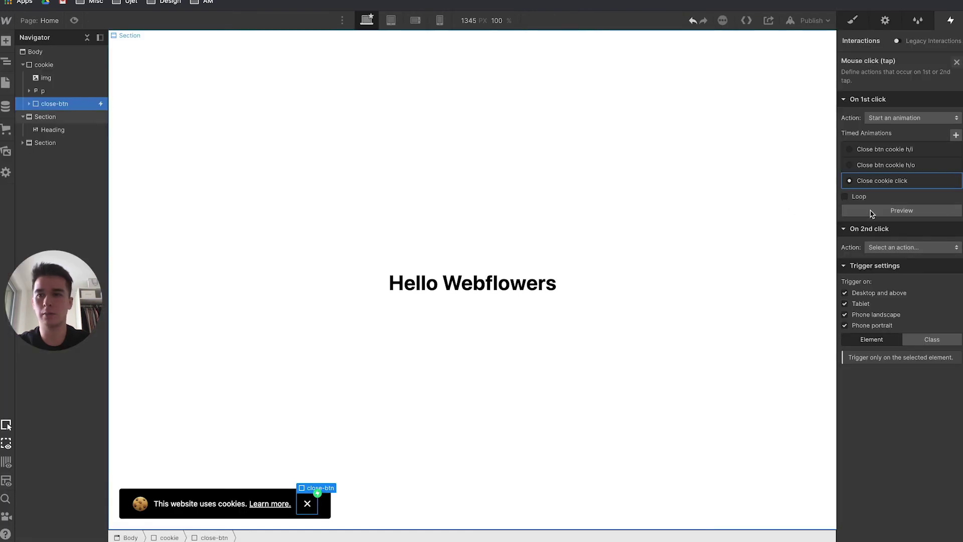
left_click(895, 182)
left_click(885, 80)
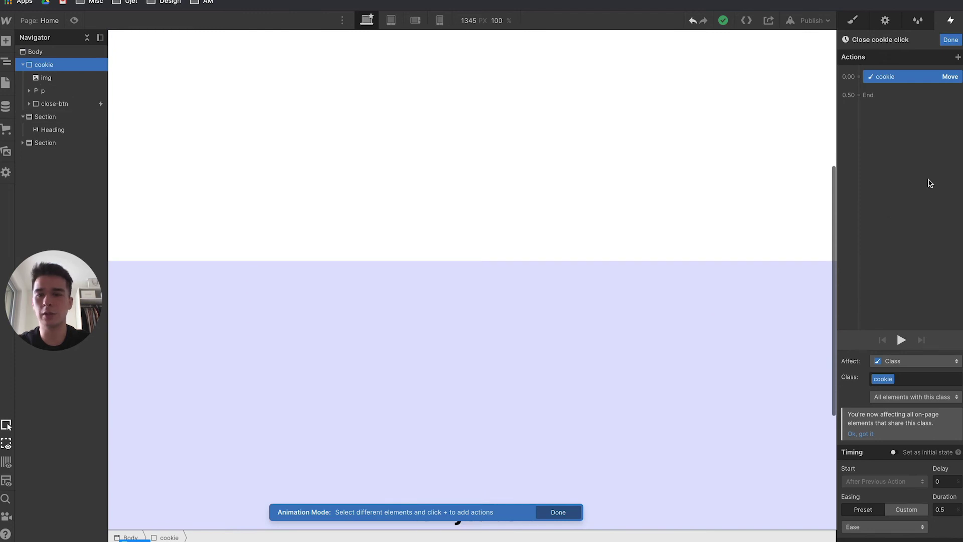
Add an Opacity action of 0% for the cookie block, running with the Move action and using Ease easing.
left_click(858, 76)
left_click(857, 174)
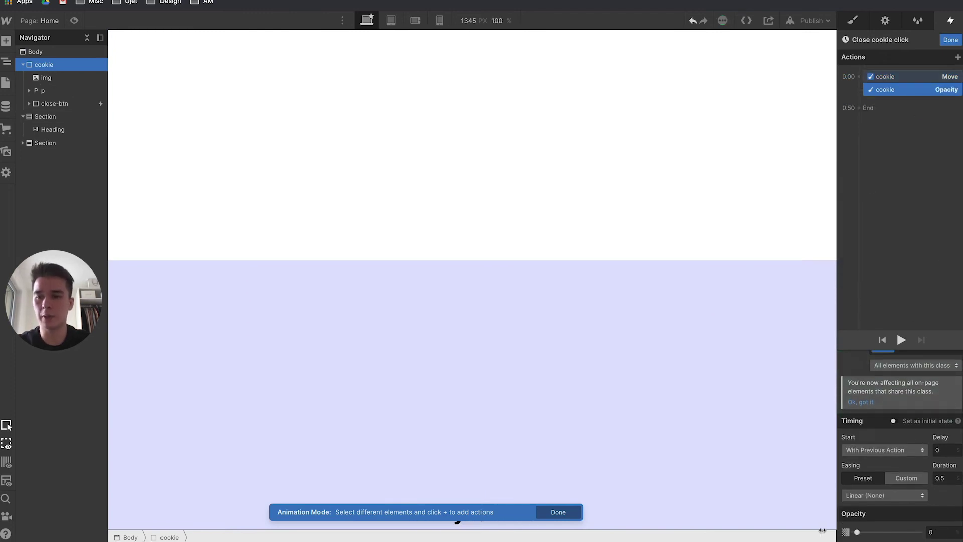
left_click(891, 497)
left_click(879, 46)
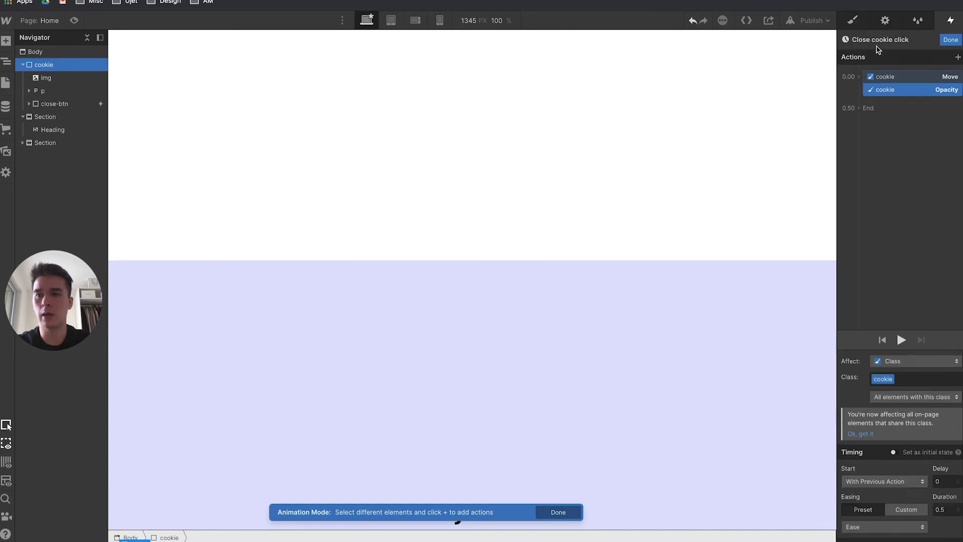
Finish editing the click animation and test in the preview how the banner fades and moves away on closing.
left_click(950, 40)
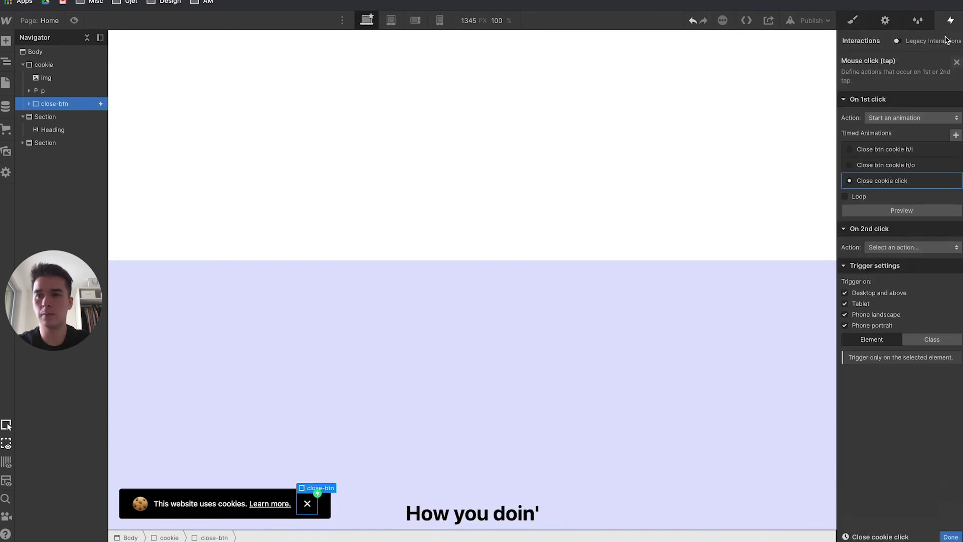
left_click(74, 20)
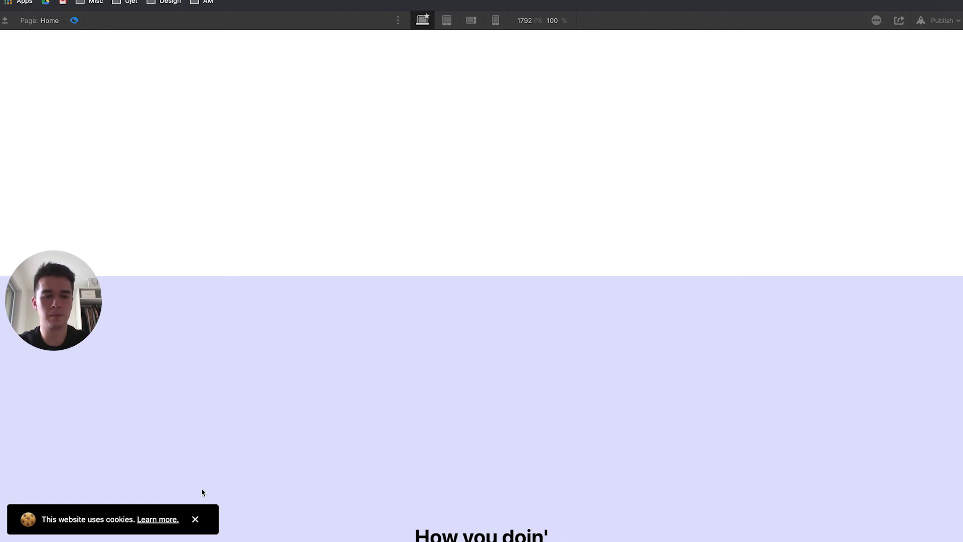
left_click(195, 519)
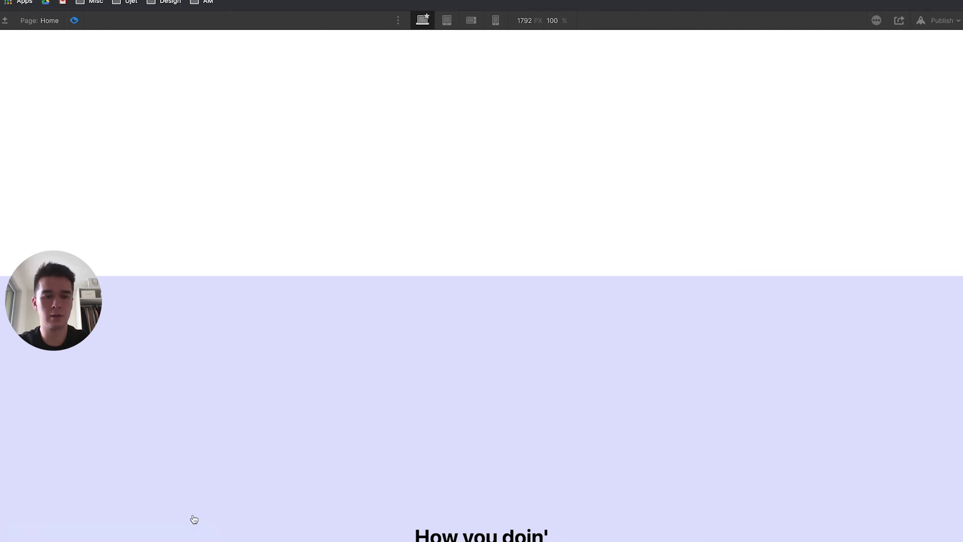
left_click(74, 20)
Add a Hide/Show action to Close cookie click that hides the cookie block after the Move and Opacity actions.
left_click(873, 178)
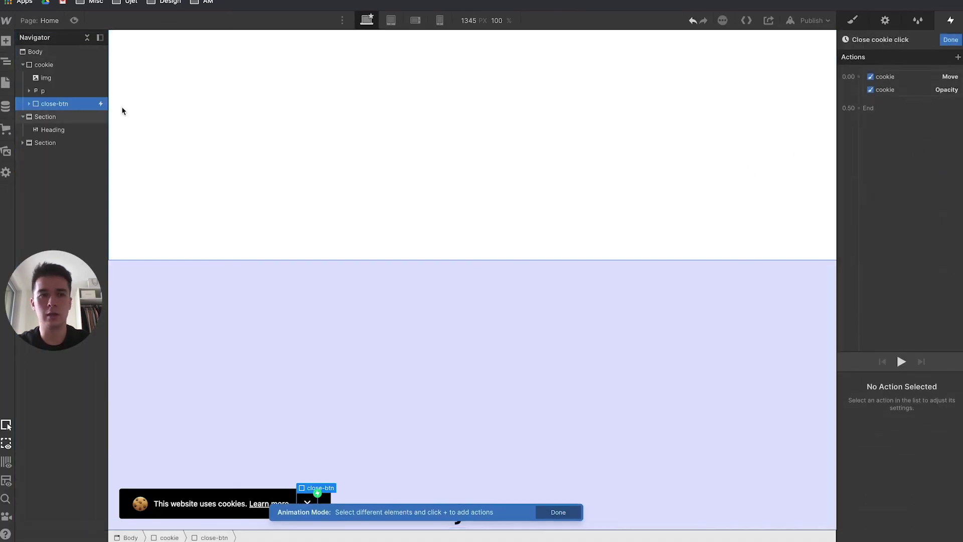
left_click(44, 64)
left_click_drag(853, 79, 856, 94)
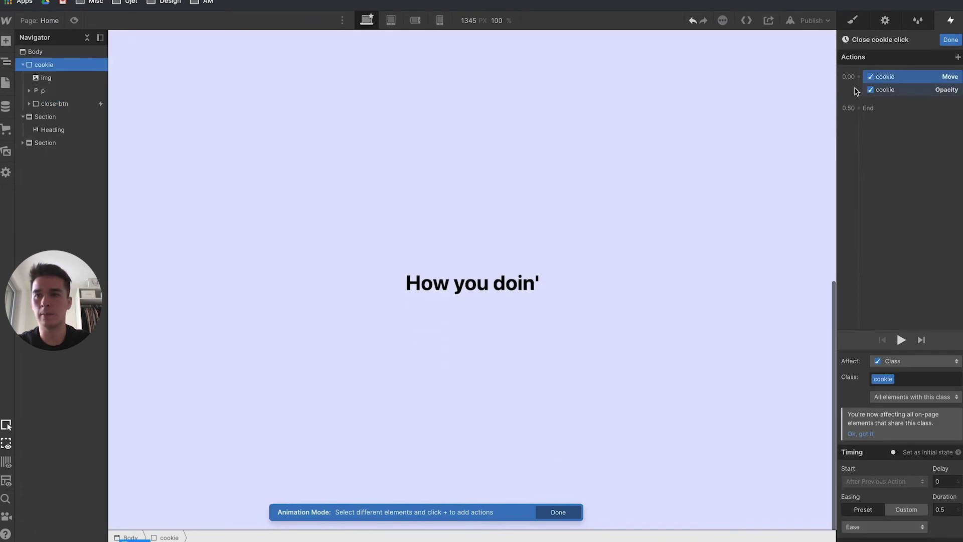
left_click(857, 99)
left_click(876, 265)
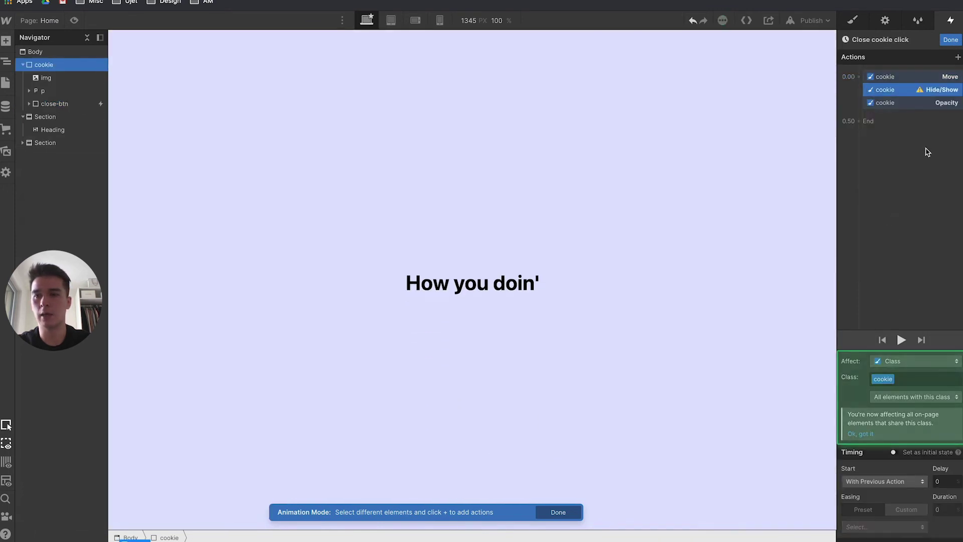
left_click_drag(926, 94, 905, 116)
scroll(944, 522, "down", 1)
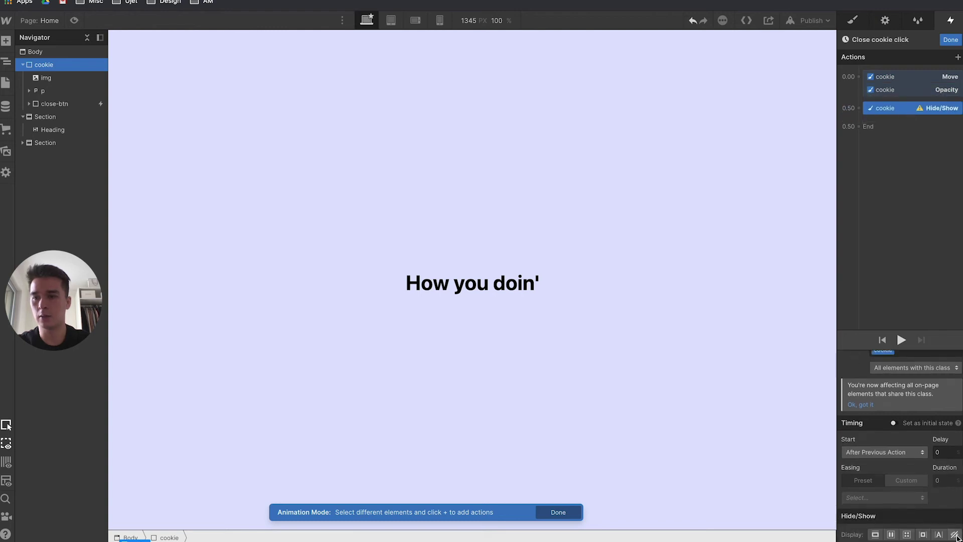
scroll(898, 382, "up", 1)
left_click_drag(933, 108, 928, 97)
left_click(950, 40)
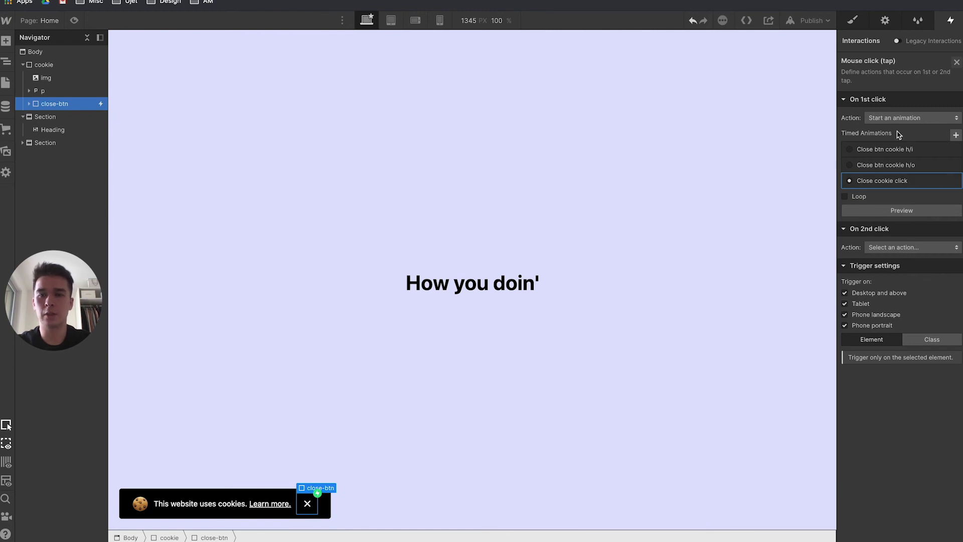
Preview the page and test closing the cookie banner with the hide action included.
left_click(75, 20)
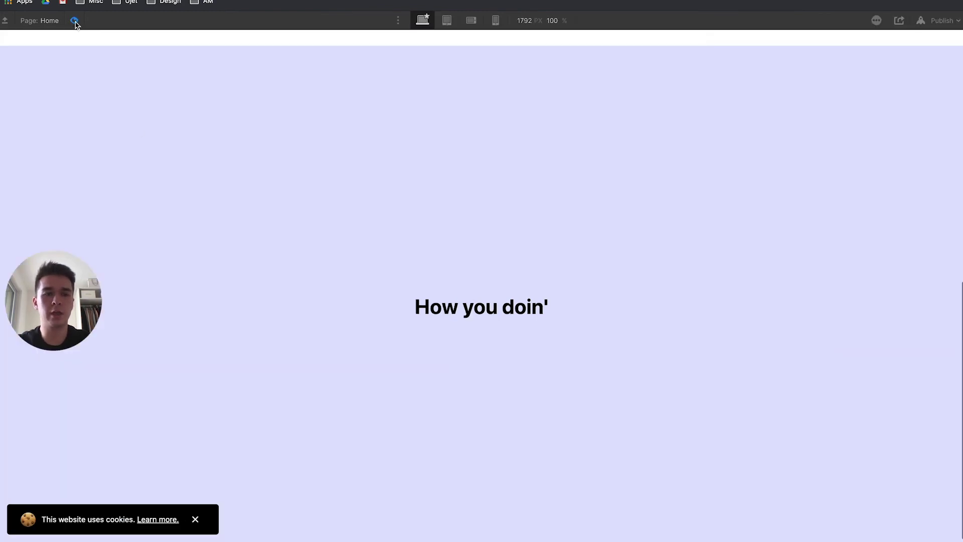
left_click(195, 522)
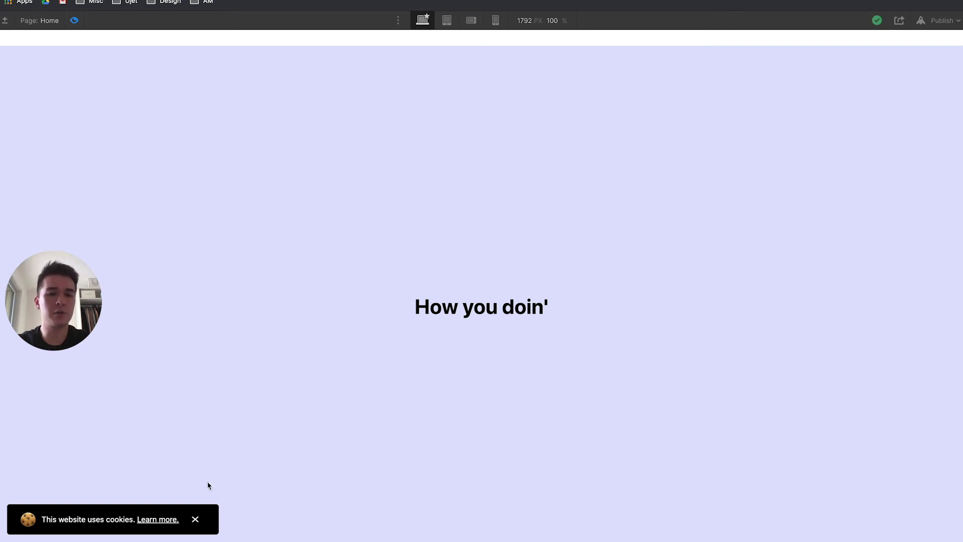
left_click(196, 522)
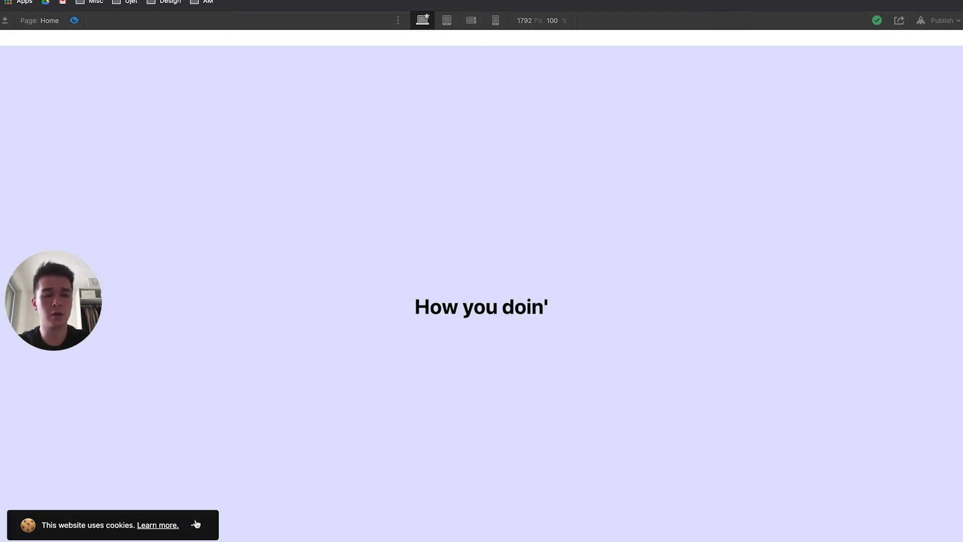
left_click(74, 20)
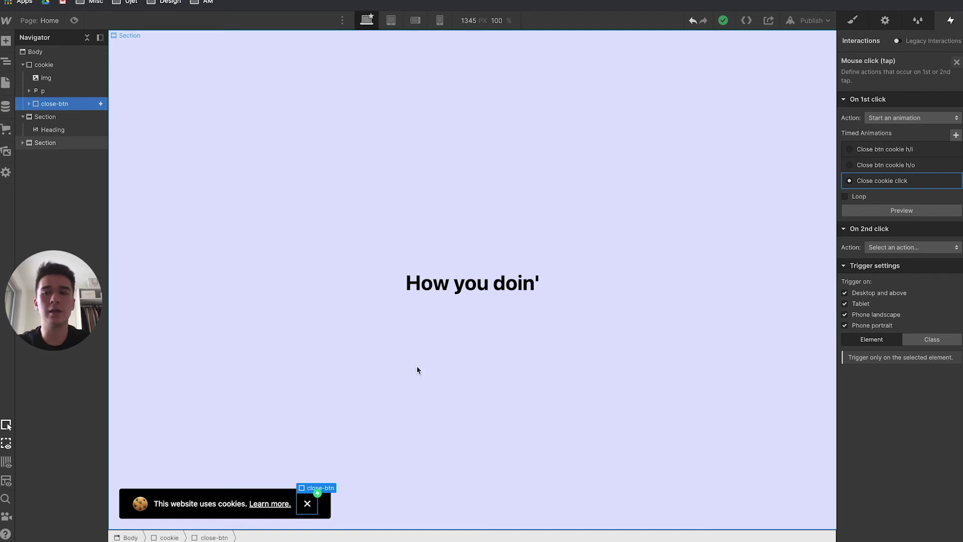
Add a Page load trigger that starts an animation when the page starts loading, with the cookie block selected.
left_click(956, 61)
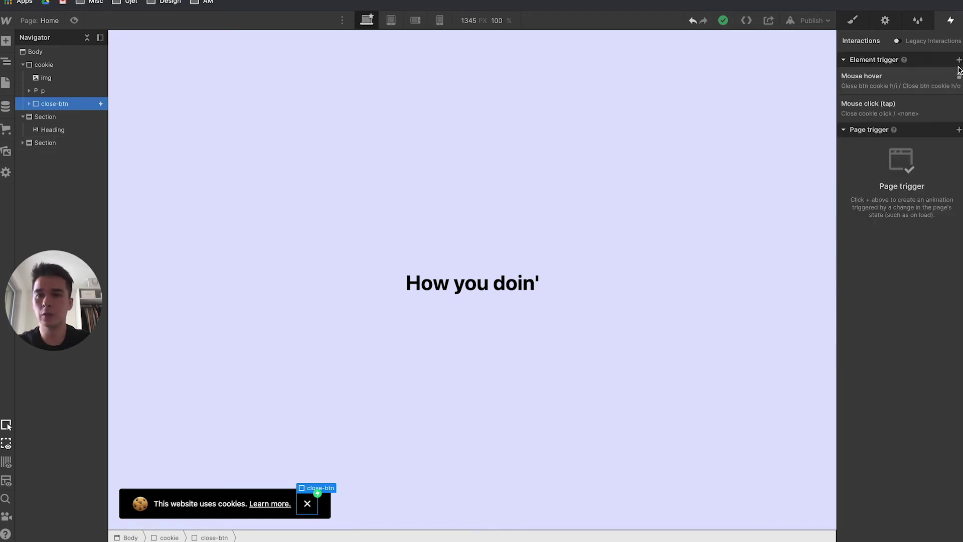
left_click(46, 64)
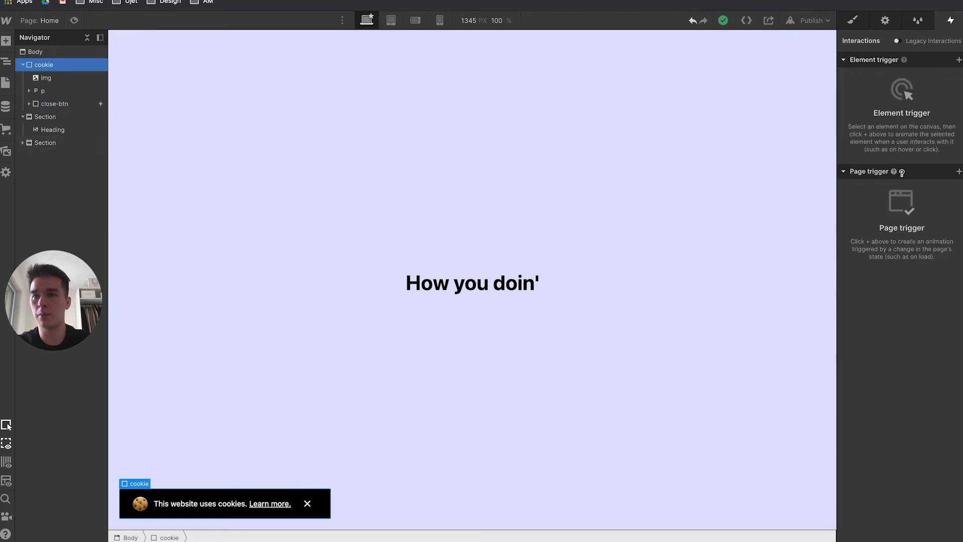
left_click(958, 172)
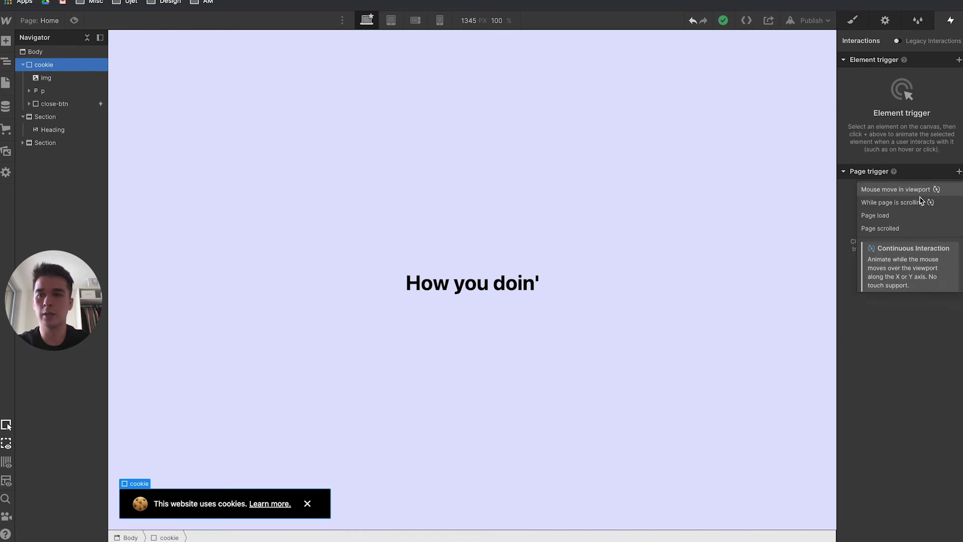
left_click(876, 215)
left_click(903, 118)
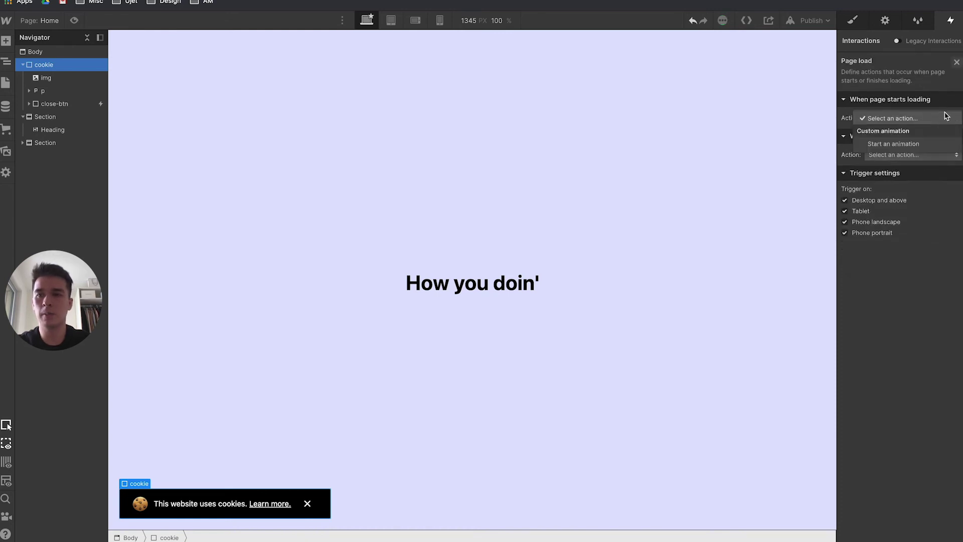
left_click(923, 144)
Create a timed animation named "Cookie load" for the page load trigger.
left_click(956, 134)
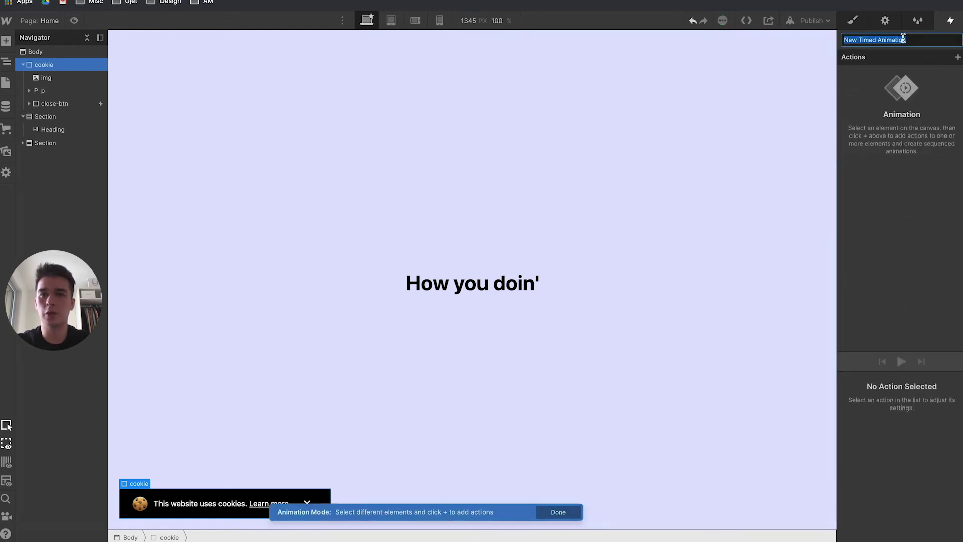
type("Cookie loa")
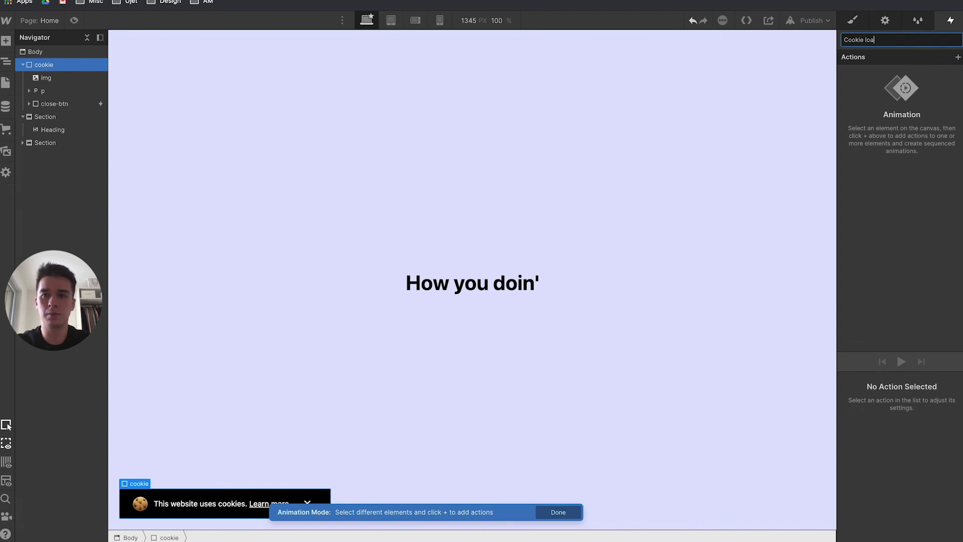
type("d")
key("Return")
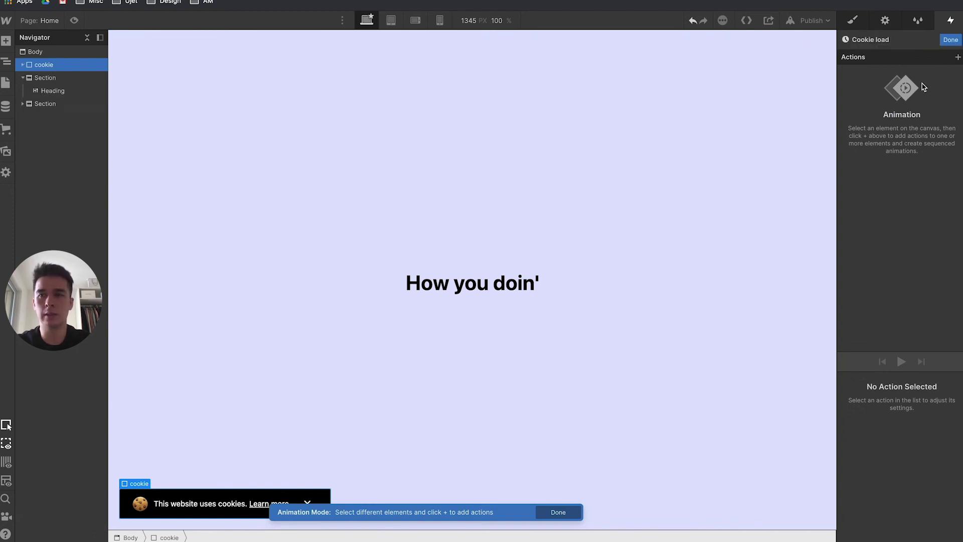
Add a Move action for the cookie block with a Y offset of 200% and set it as the initial state.
left_click(958, 57)
left_click(878, 90)
left_click(940, 516)
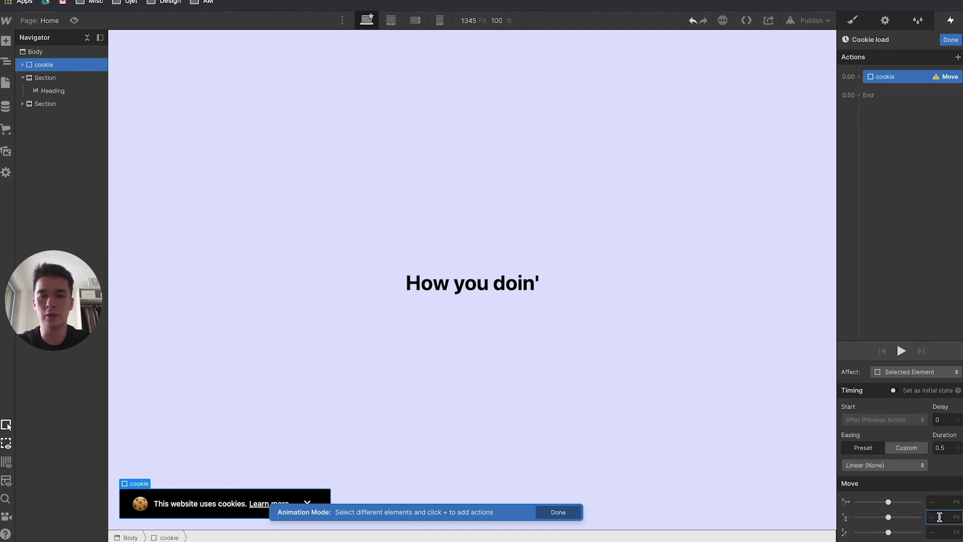
type("200")
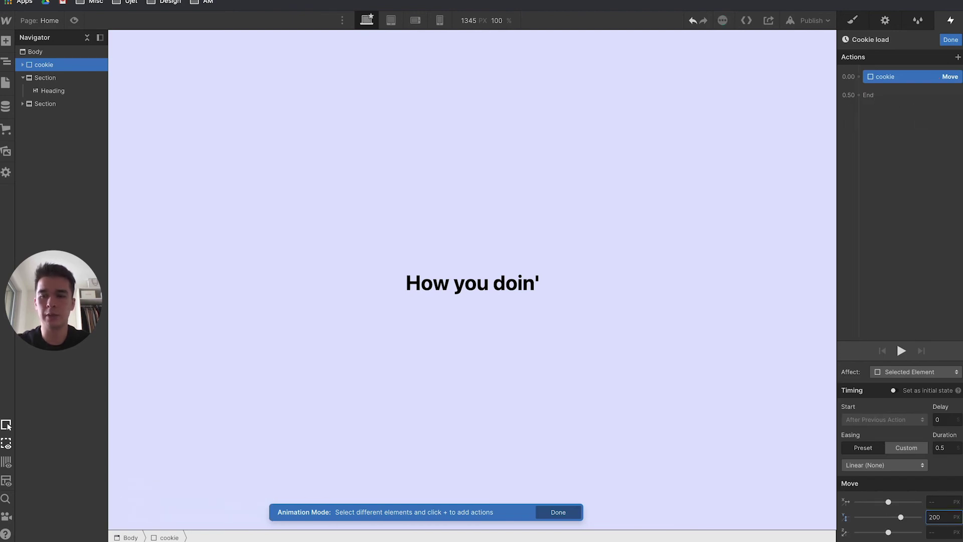
left_click(893, 390)
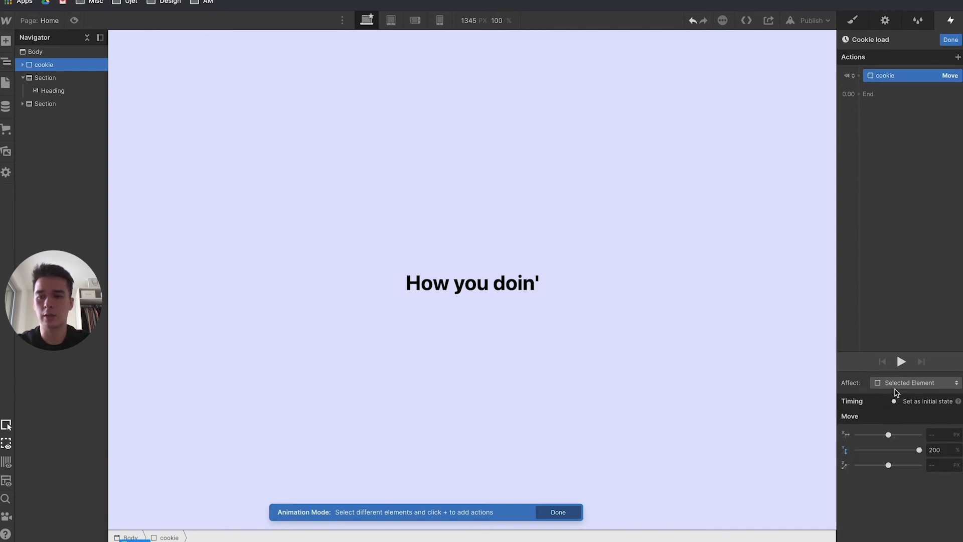
Add an Opacity action of 0% to the cookie block's initial state.
left_click_drag(45, 78, 861, 78)
left_click(859, 75)
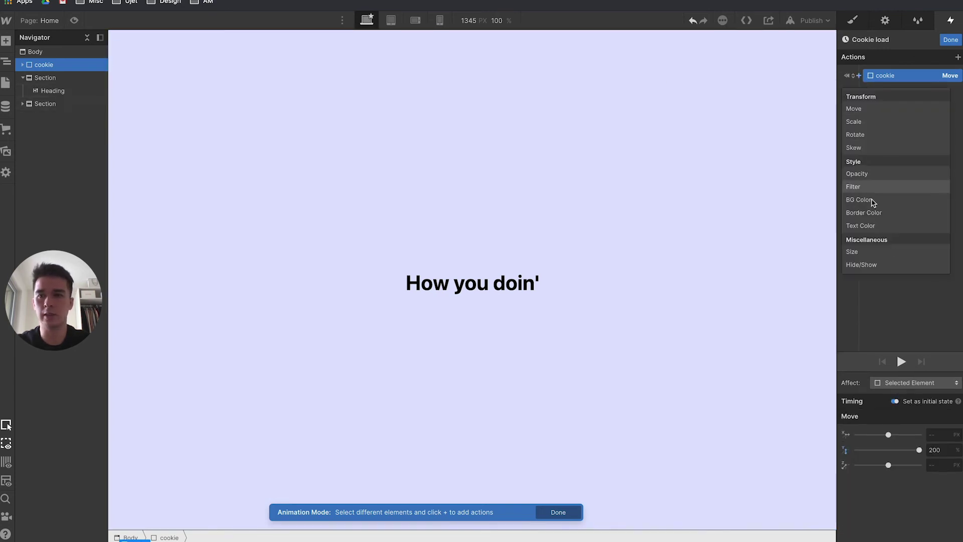
left_click(871, 176)
left_click_drag(917, 435, 853, 435)
Make the initial Move and Opacity actions affect all elements with the cookie class.
left_click(923, 384)
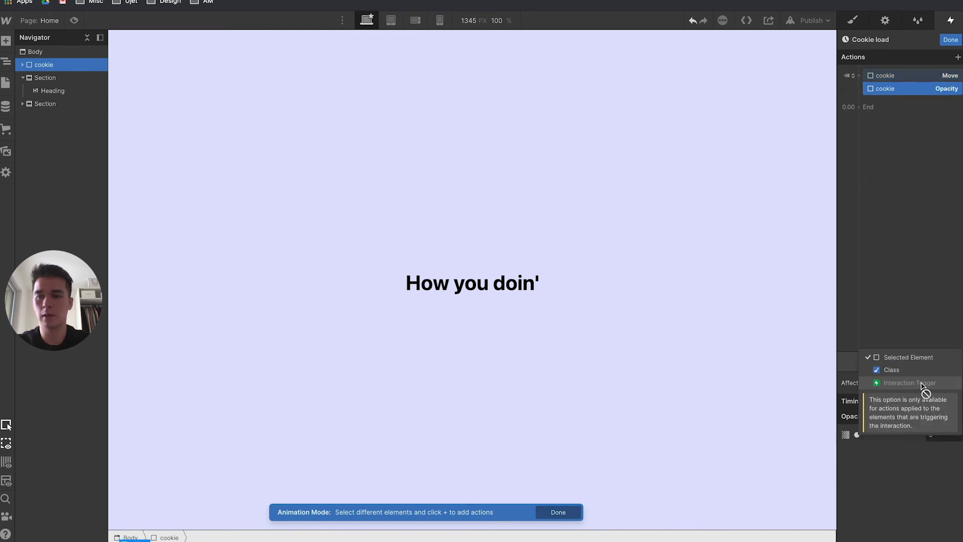
left_click(892, 370)
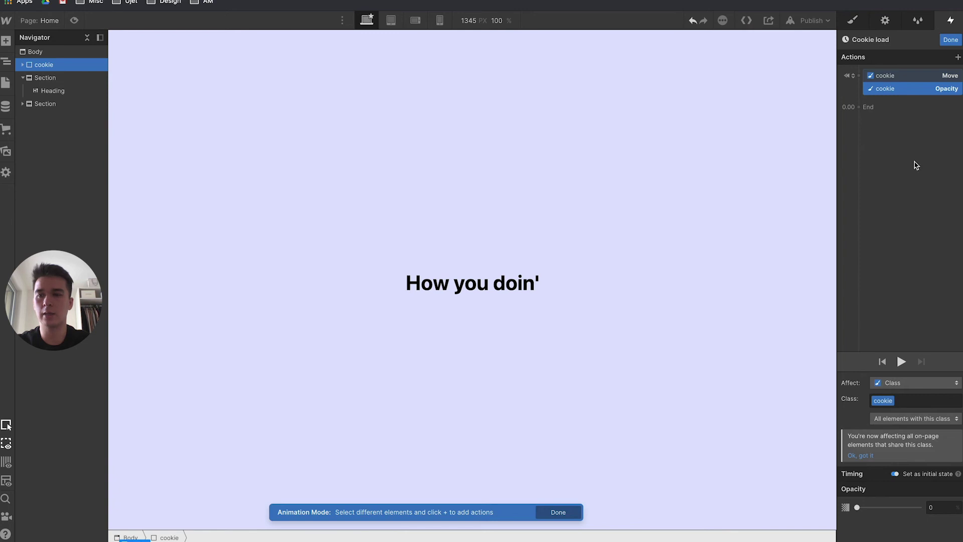
left_click(901, 79)
left_click(900, 90)
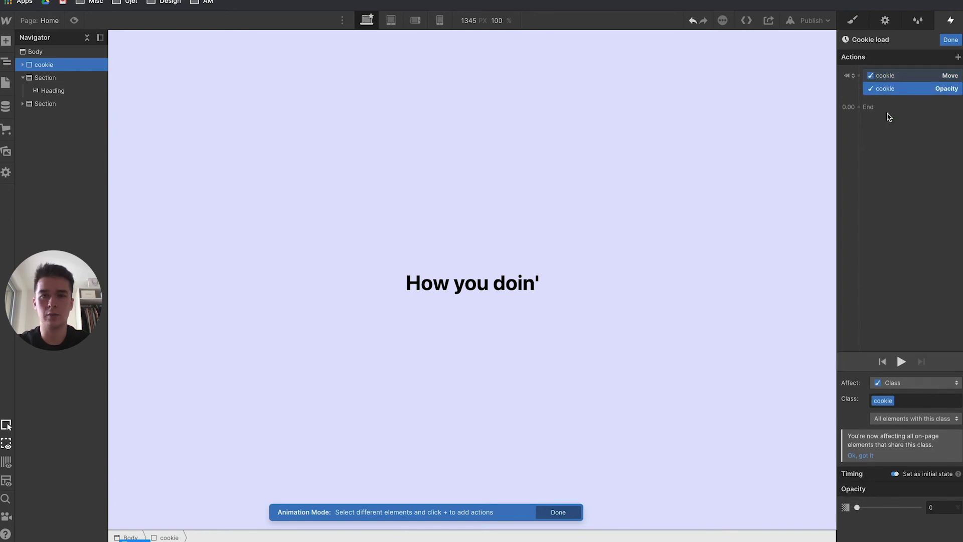
Add a Move action for the cookie block after the initial state, with a Y offset of 0%.
left_click(47, 77)
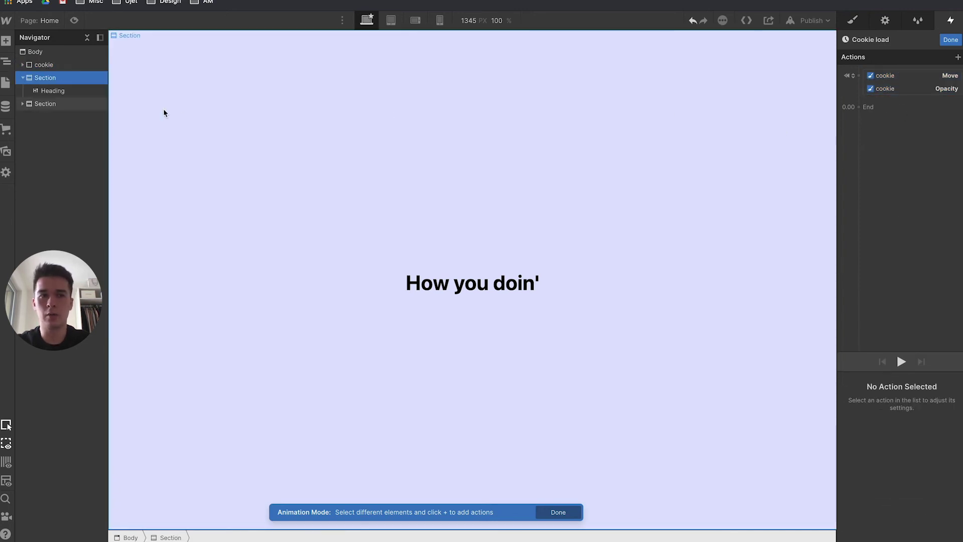
left_click(44, 65)
left_click(859, 76)
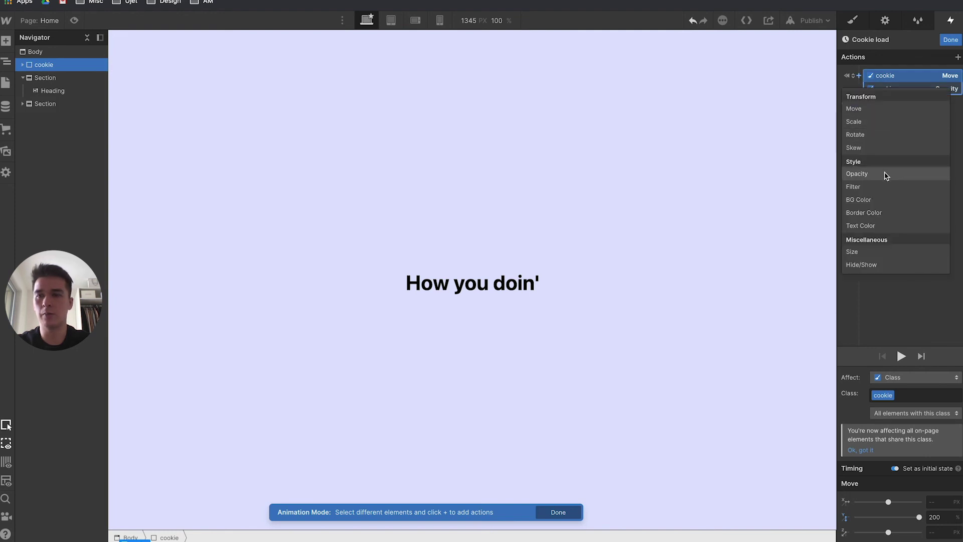
left_click(892, 110)
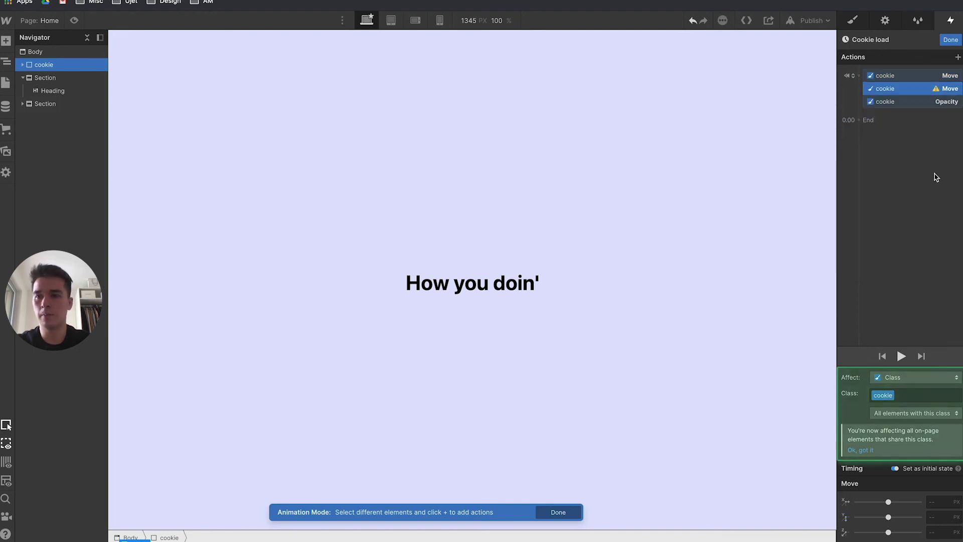
left_click_drag(907, 94, 907, 116)
scroll(940, 512, "down", 2)
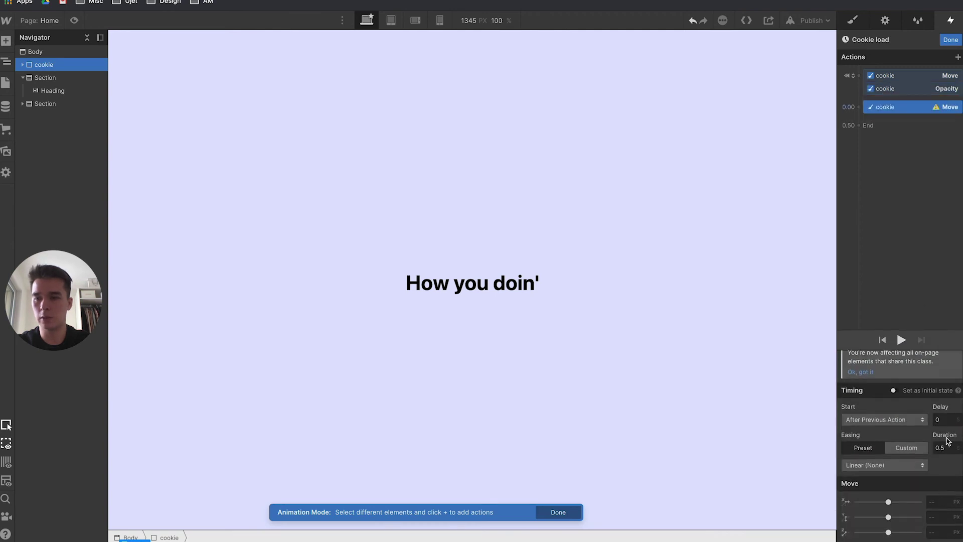
left_click(939, 518)
type("0")
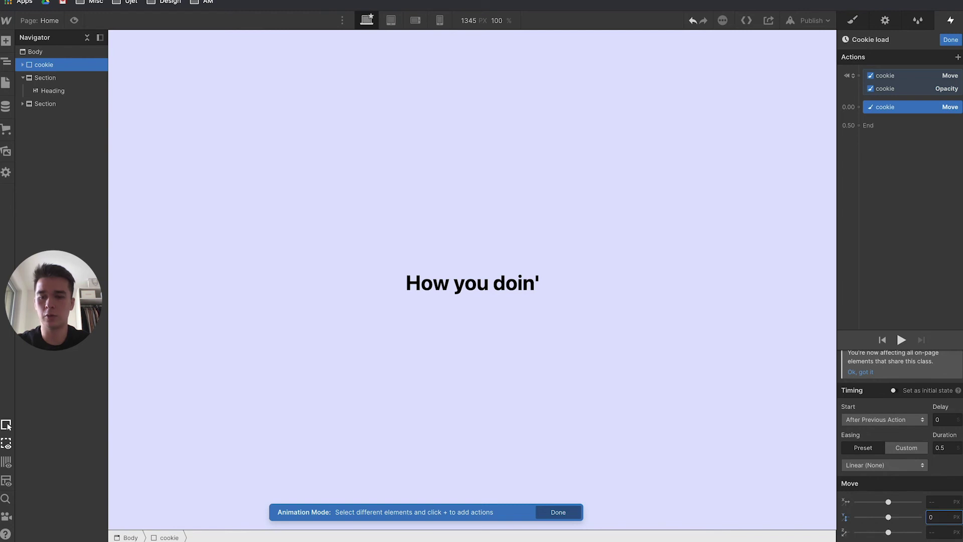
left_click(954, 463)
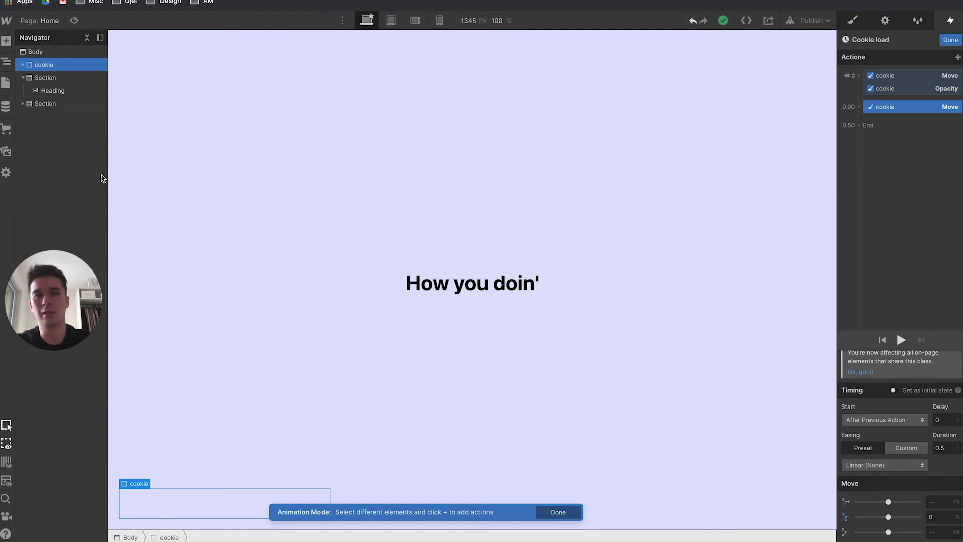
Add a simultaneous Opacity action of 100% for the cookie block and set its easing to Ease.
left_click(859, 107)
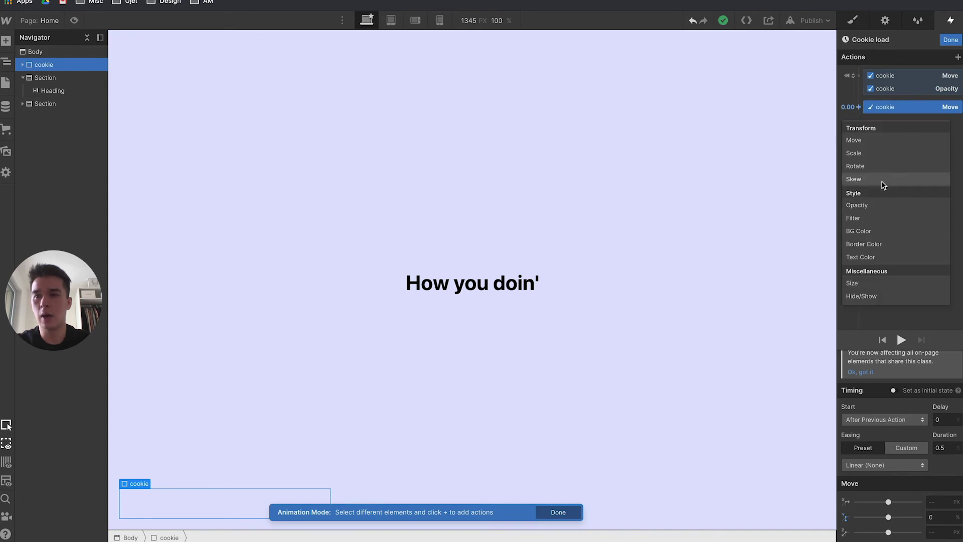
left_click(868, 205)
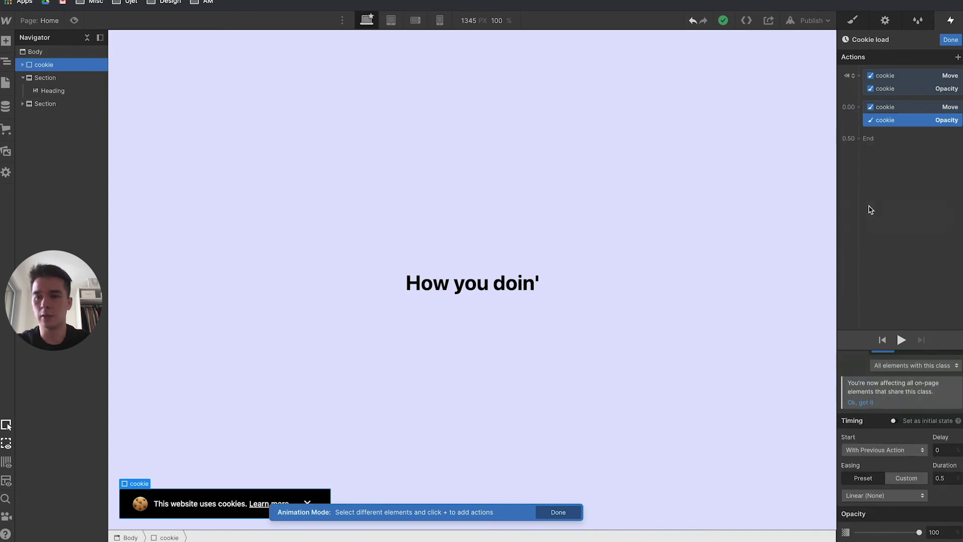
left_click(926, 496)
left_click(883, 48)
Preview the page load animation, dismiss the cookie banner and return to editing.
key("super+shift+p")
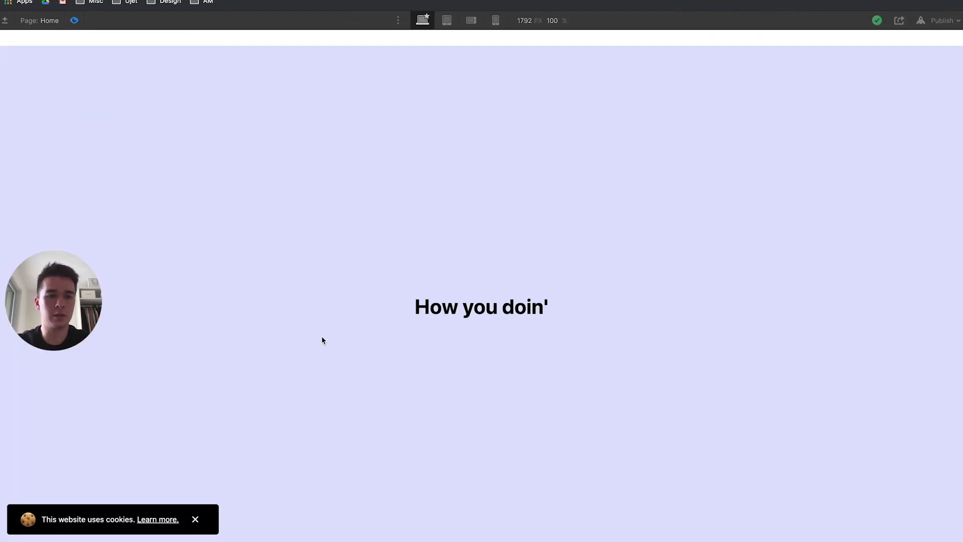
left_click(196, 522)
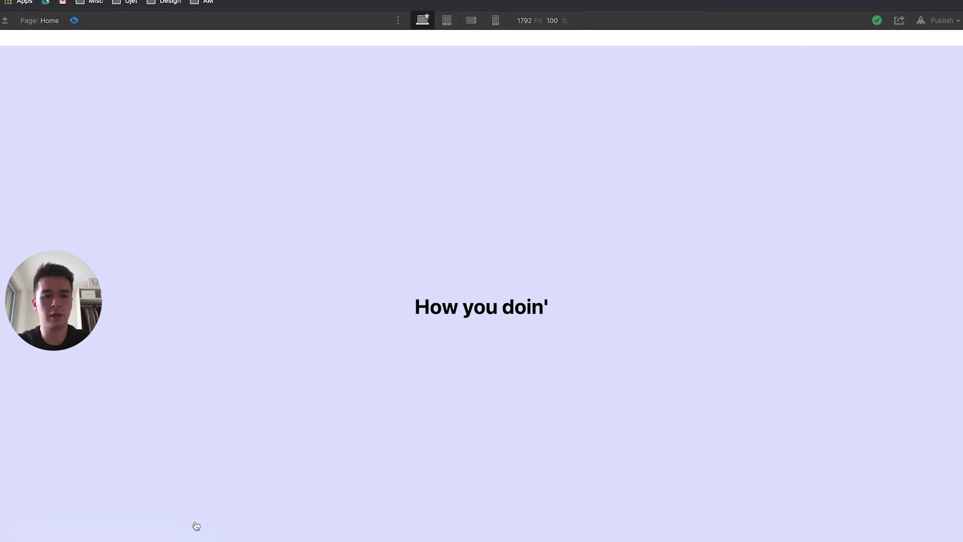
left_click(74, 22)
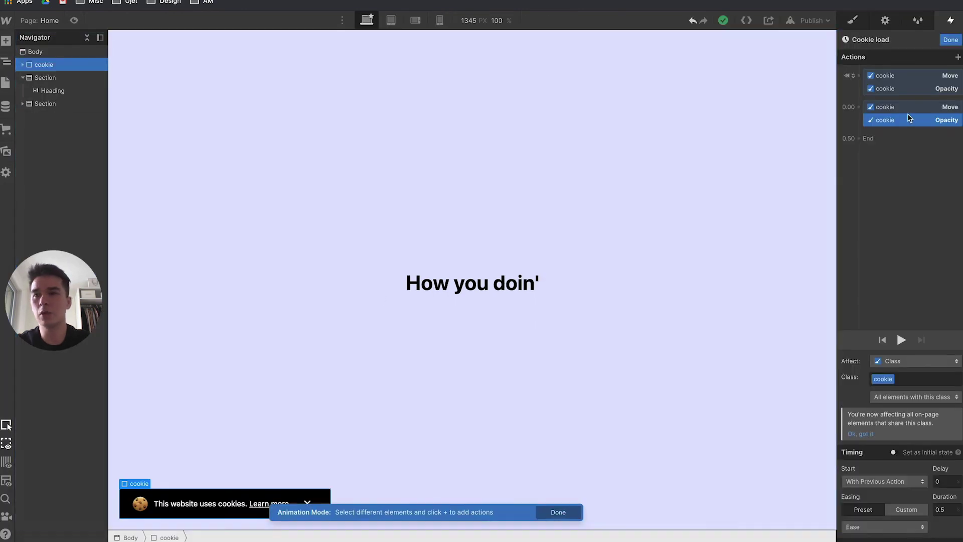
Set the second Move action's duration to 0.3 s and easing to Ease, and finish editing the Cookie load animation.
left_click(925, 107)
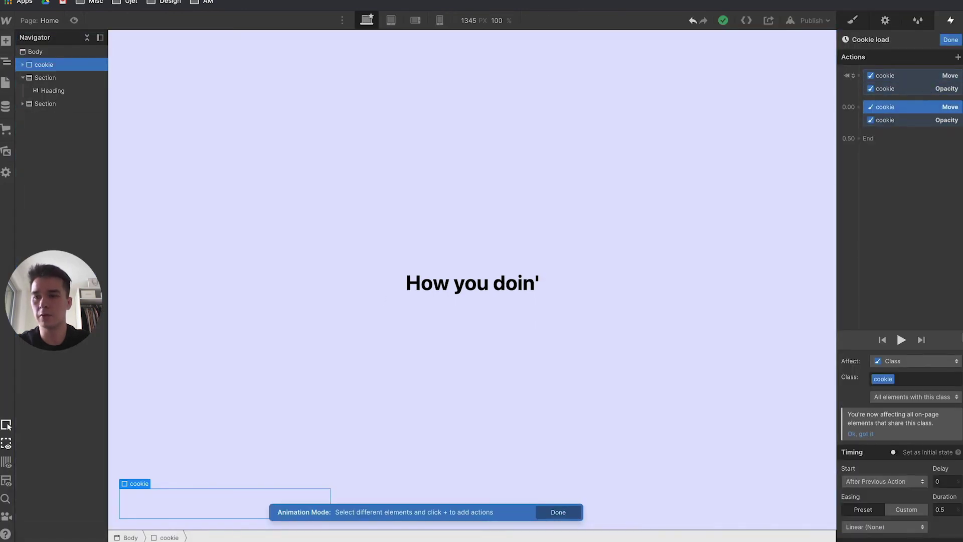
scroll(903, 501, "down", 3)
left_click(946, 448)
key("BackSpace")
type("3")
key("Return")
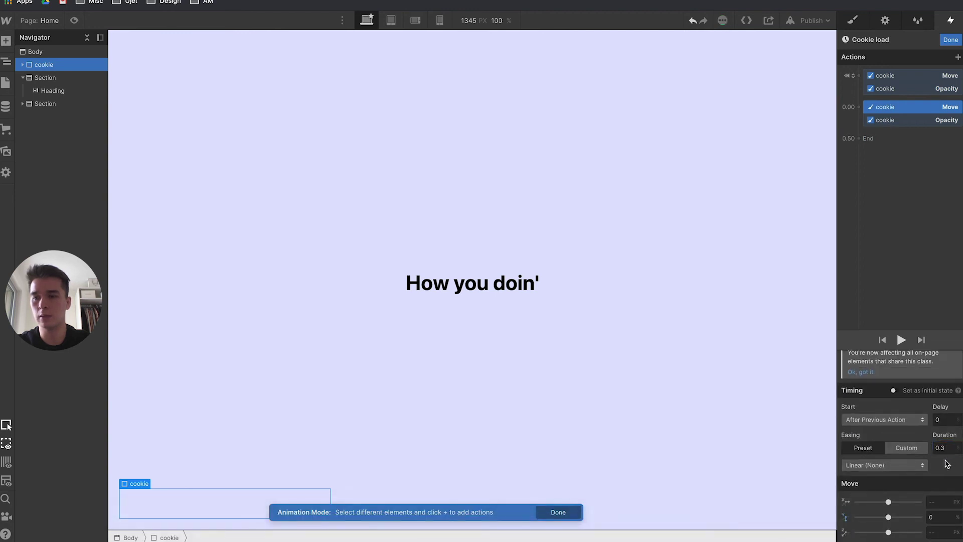
left_click(894, 465)
left_click(881, 46)
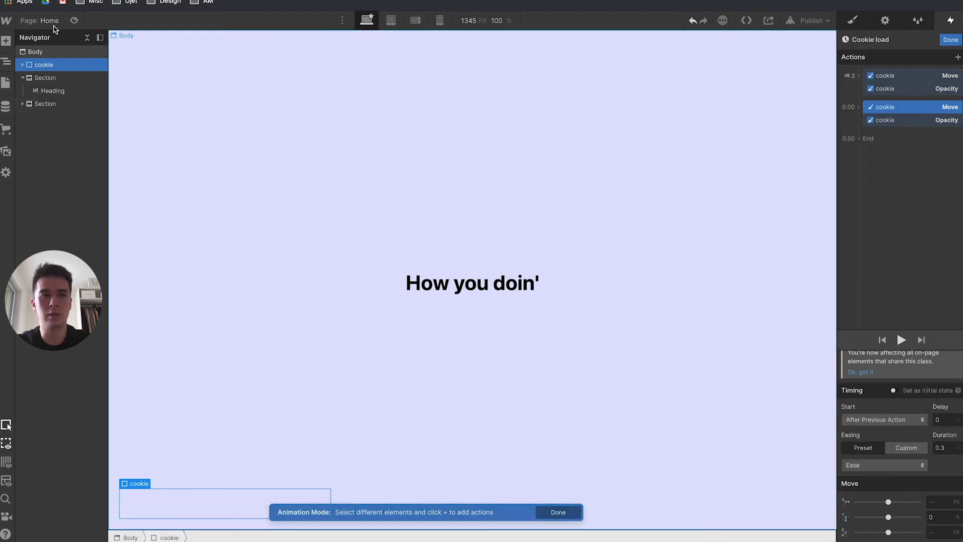
left_click(950, 40)
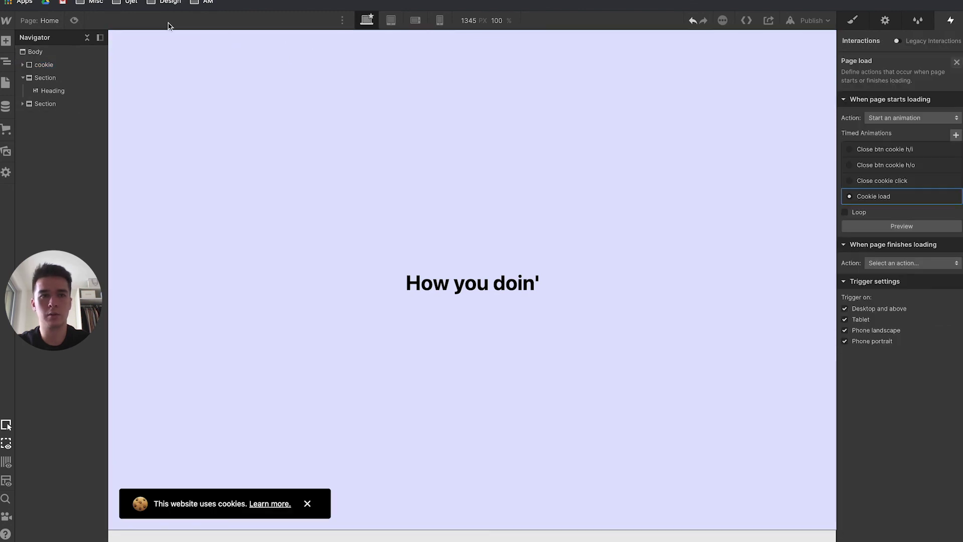
Preview the revised cookie banner entrance, test its close button and exit the preview.
left_click(74, 20)
left_click(74, 20)
left_click(74, 20)
left_click(195, 519)
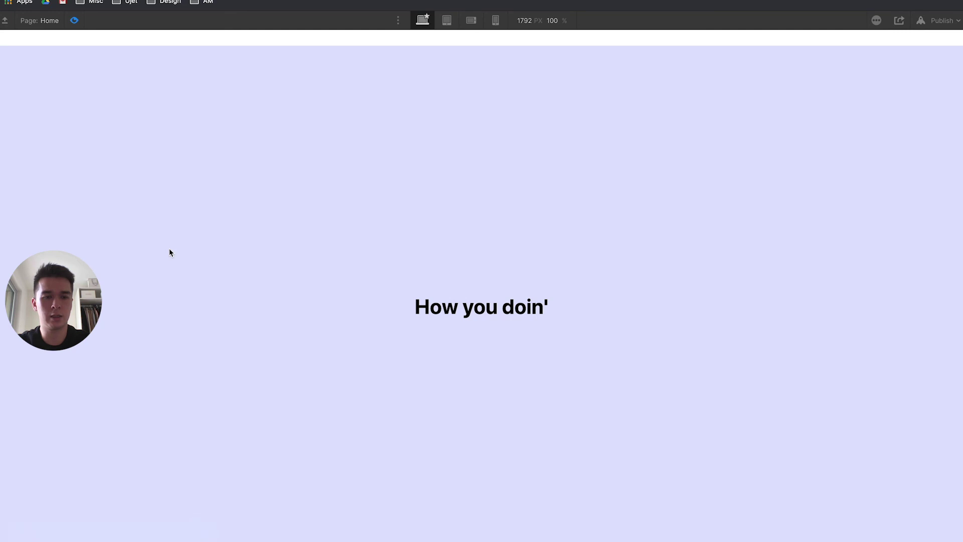
left_click(74, 20)
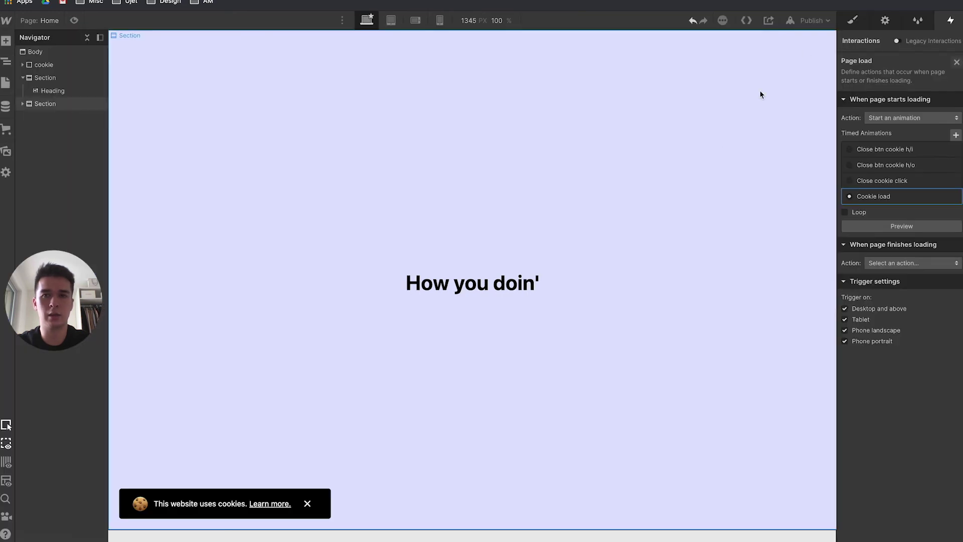
Publish the site and test closing the cookie banner on the live page.
left_click(808, 23)
left_click(762, 155)
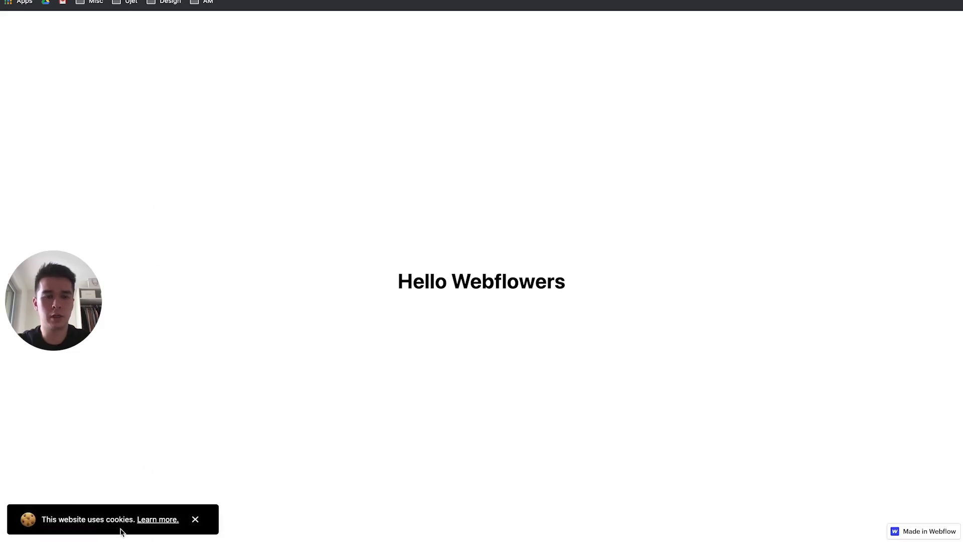
left_click(195, 520)
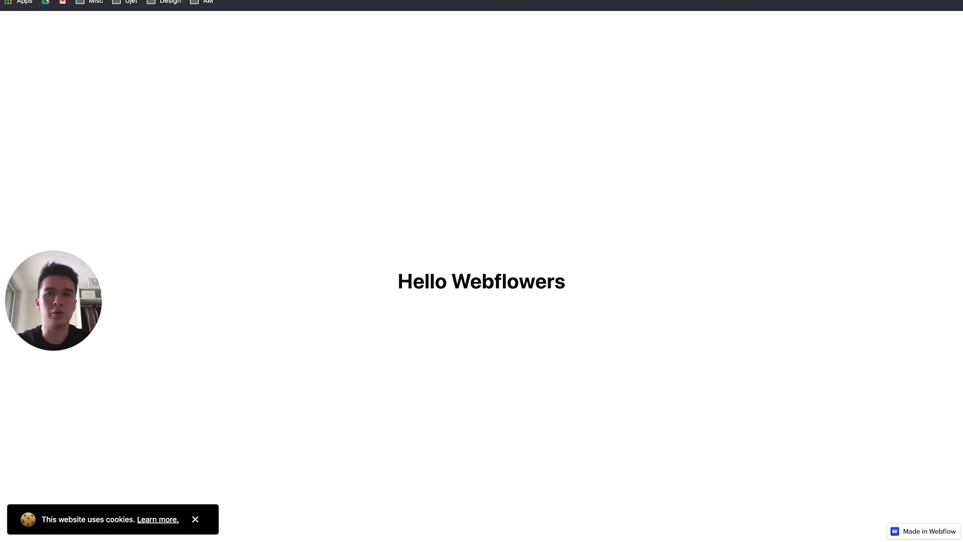
key("ctrl+shift+Tab")
left_click(704, 165)
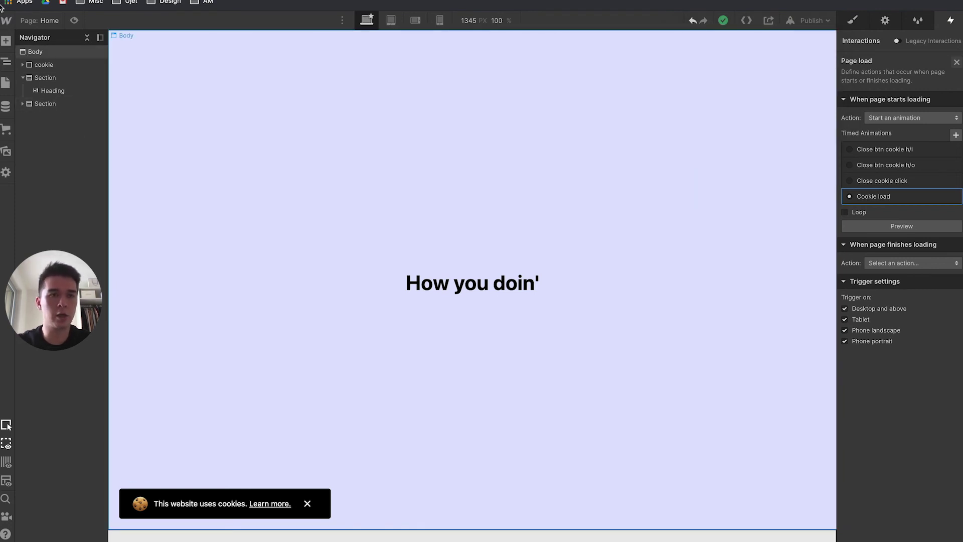
Switch to Visual Studio Code and copy the entire script in cookie-script.html.
mouse_move(388, 535)
left_click(417, 527)
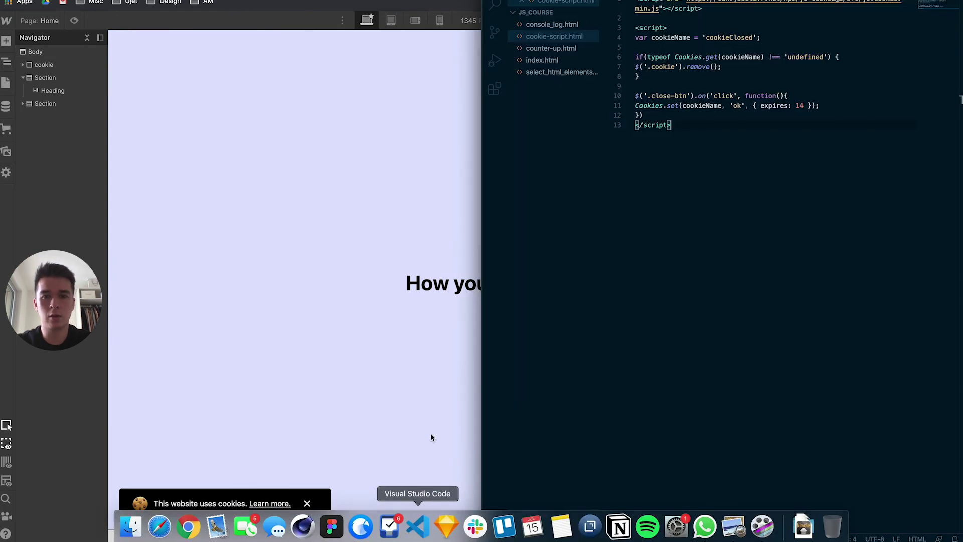
left_click_drag(685, 123, 635, 1)
key("ctrl+c")
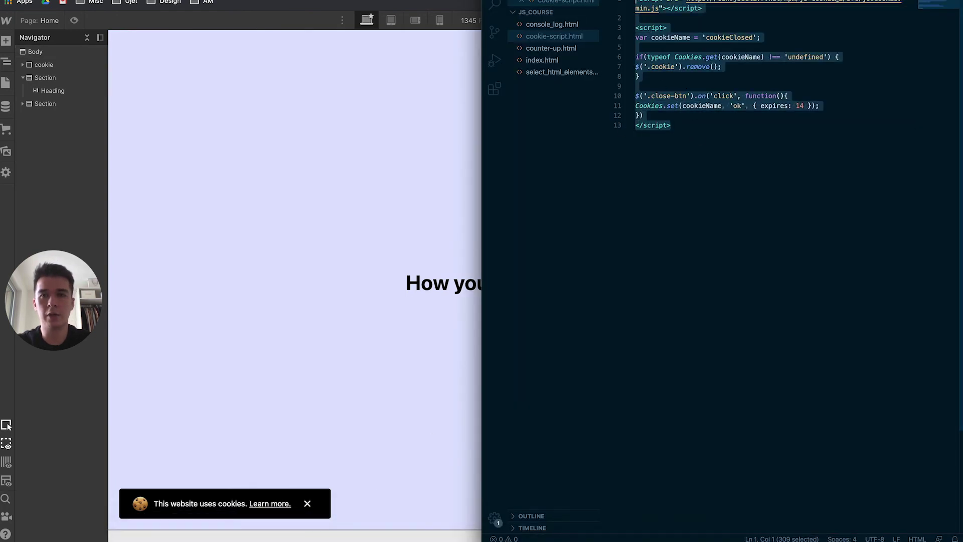
Paste the copied cookie script into the Footer Code of the Webflow project's custom code settings.
left_click(51, 190)
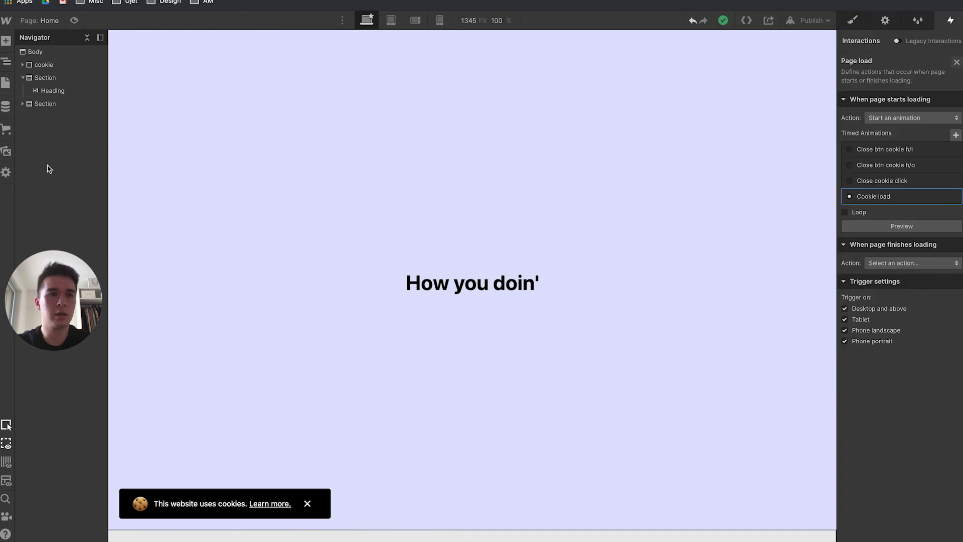
mouse_move(6, 23)
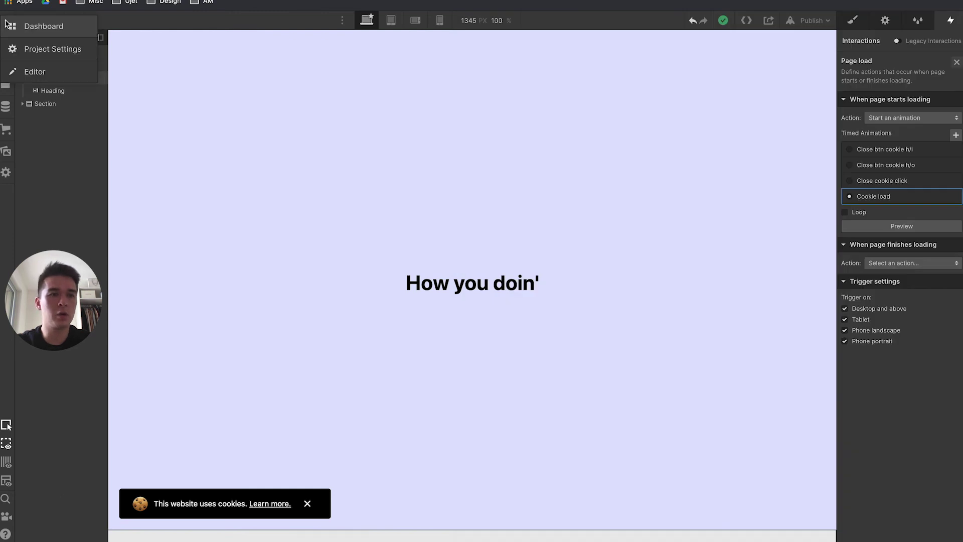
left_click(45, 49)
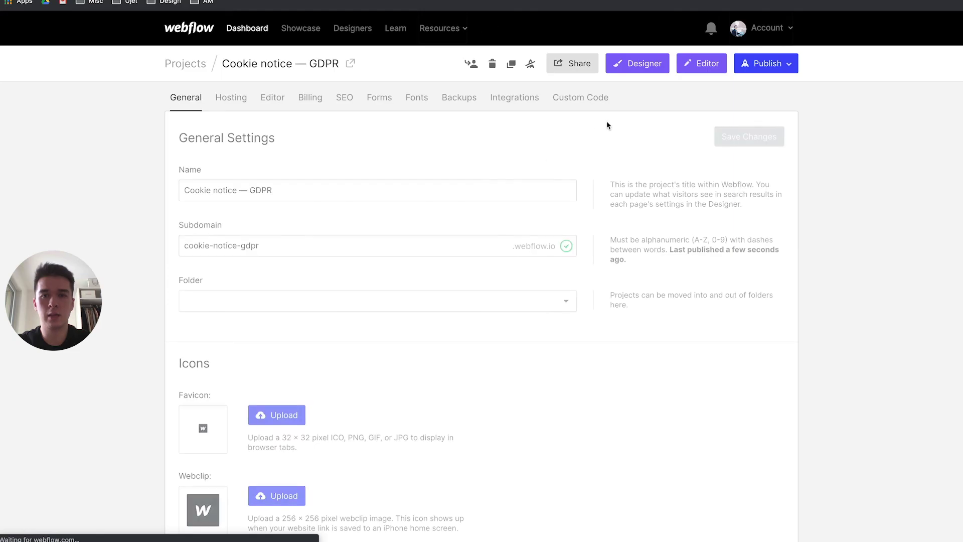
left_click(576, 98)
scroll(425, 343, "down", 5)
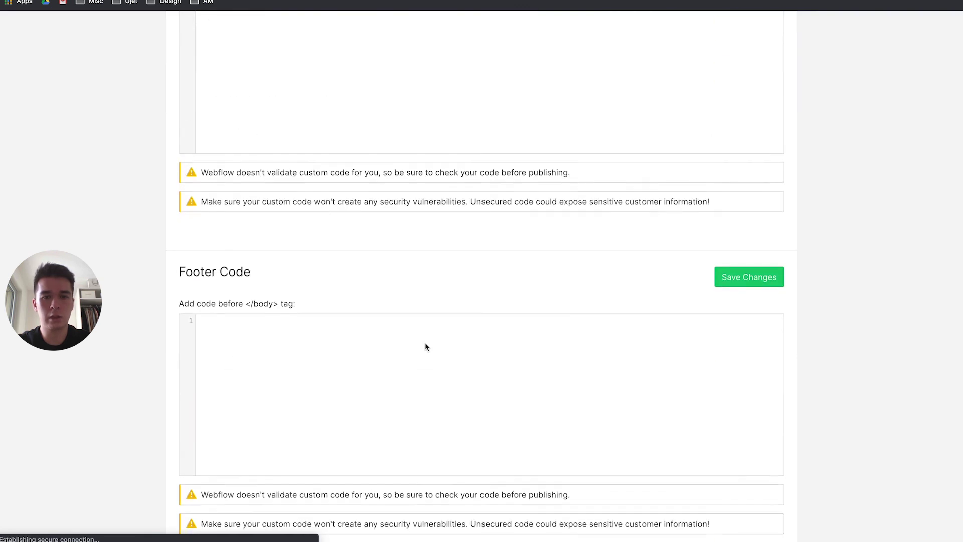
scroll(301, 321, "down", 2)
key("ctrl+v")
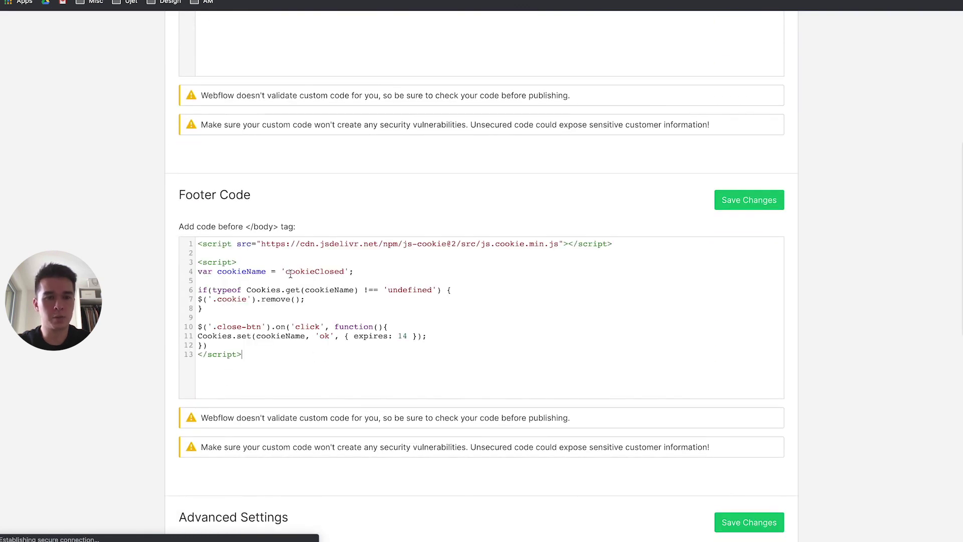
Examine the cookie class name in the footer script's remove() line.
scroll(249, 349, "down", 1)
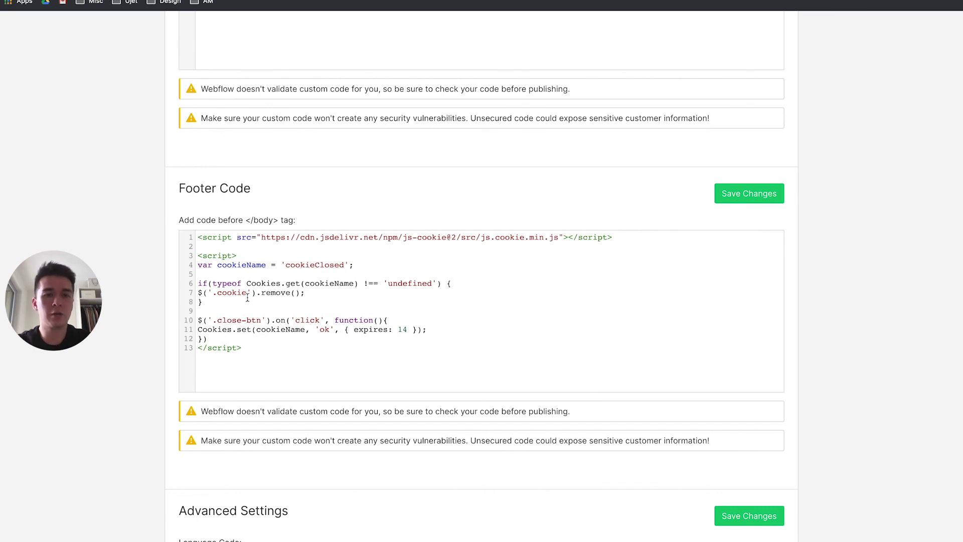
left_click_drag(246, 294, 213, 293)
left_click(215, 292)
left_click(215, 293)
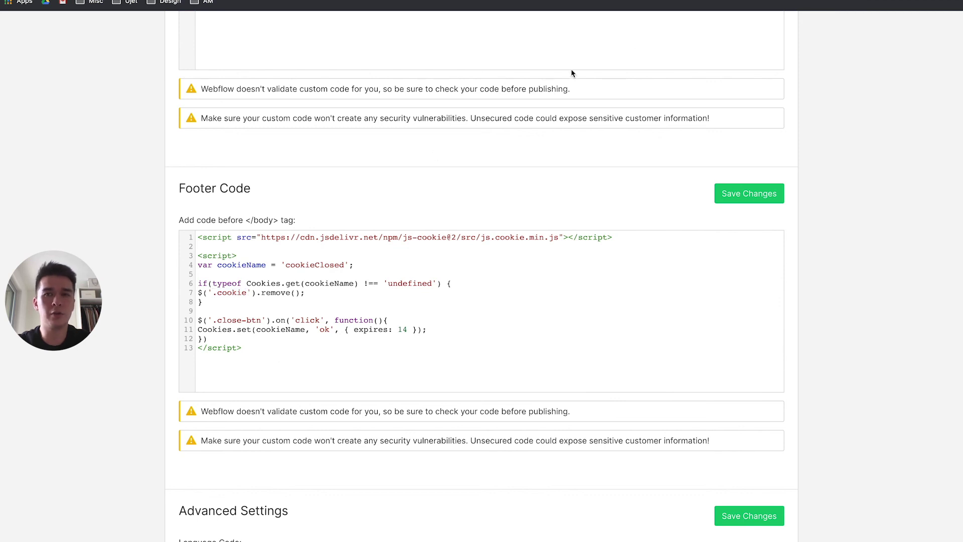
Rename the banner block's class to cookie-modal in the Webflow Designer.
left_click(746, 3)
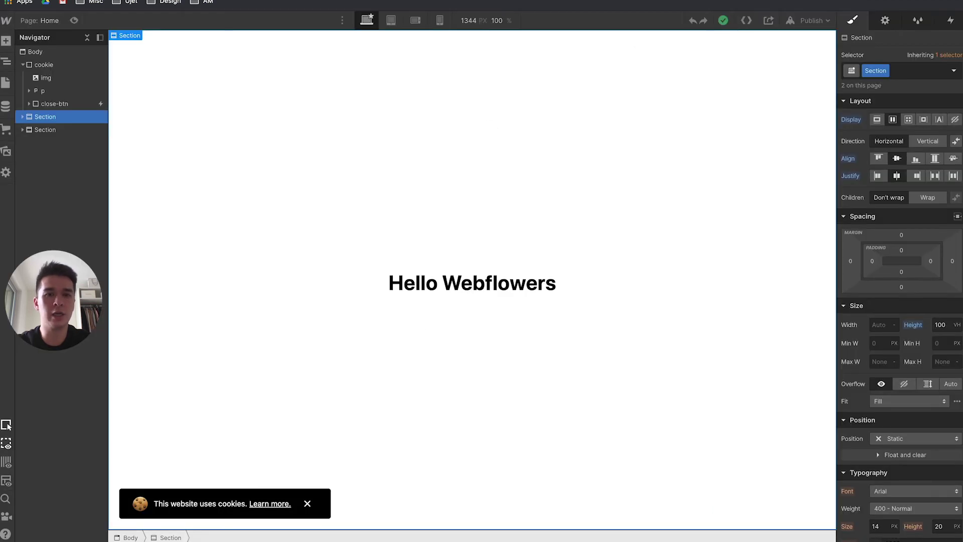
left_click(127, 497)
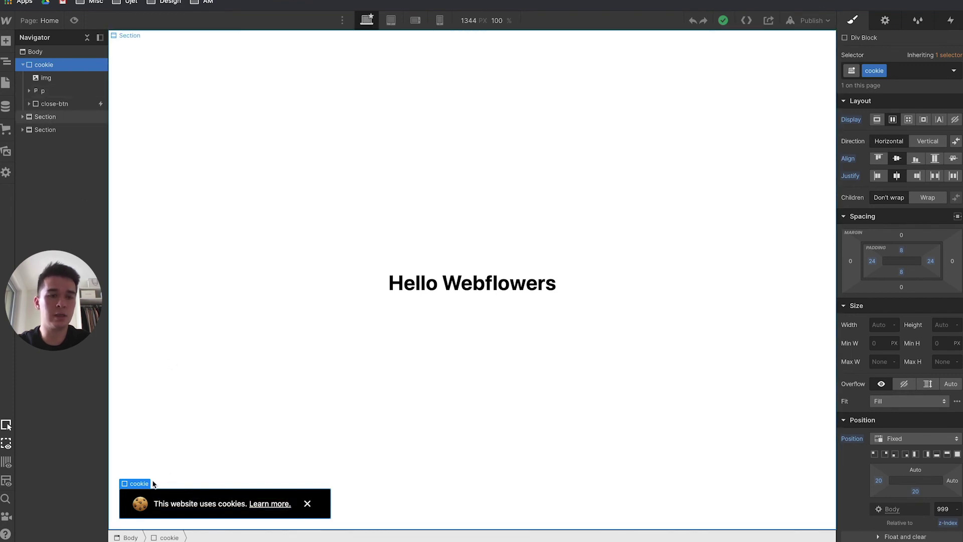
left_click(875, 70)
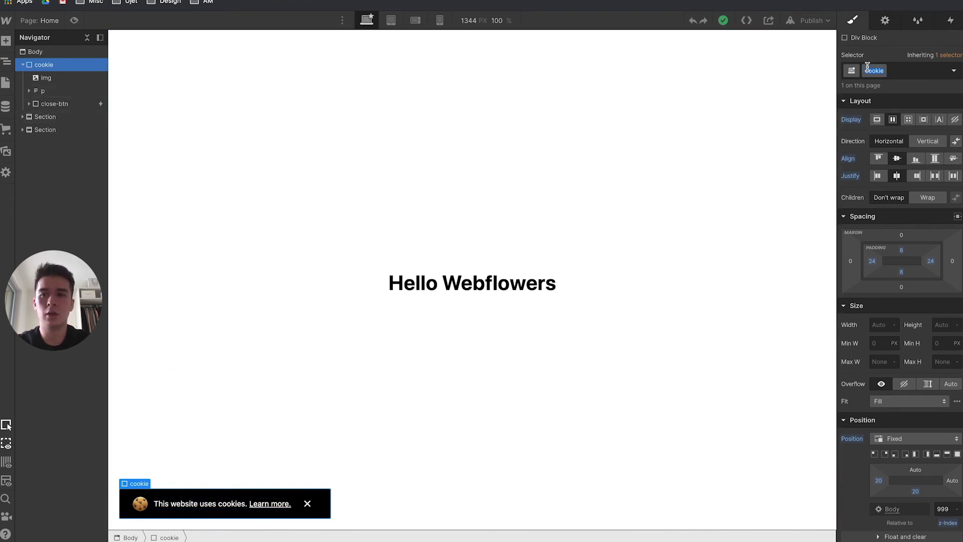
type("-modal")
key("Return")
left_click(931, 70)
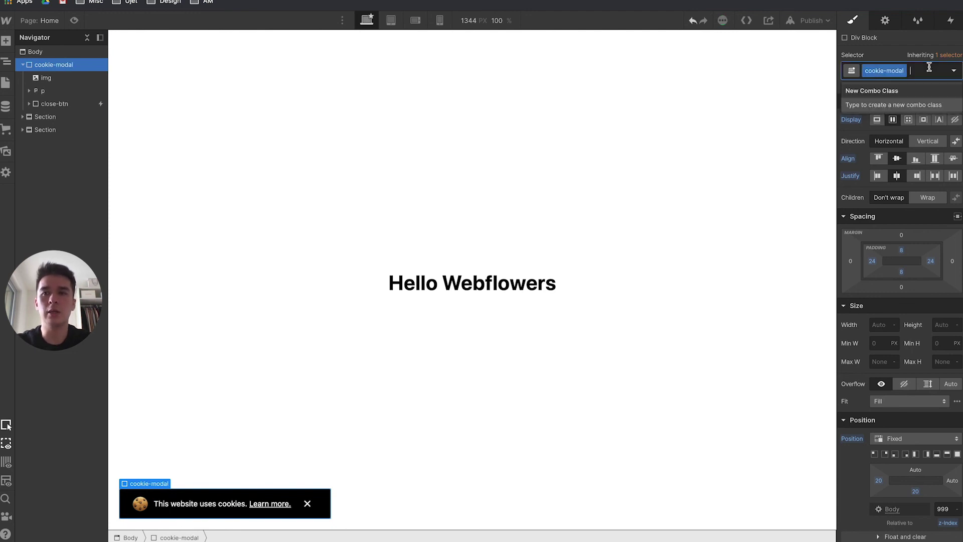
key("BackSpace")
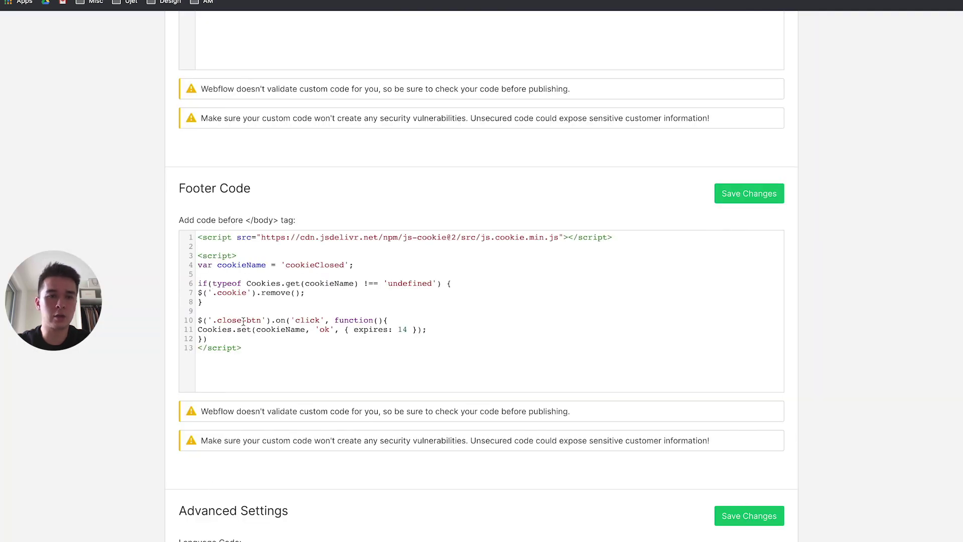
Replace the class name in the footer script's remove() line with cookie-modal.
left_click_drag(246, 293, 220, 293)
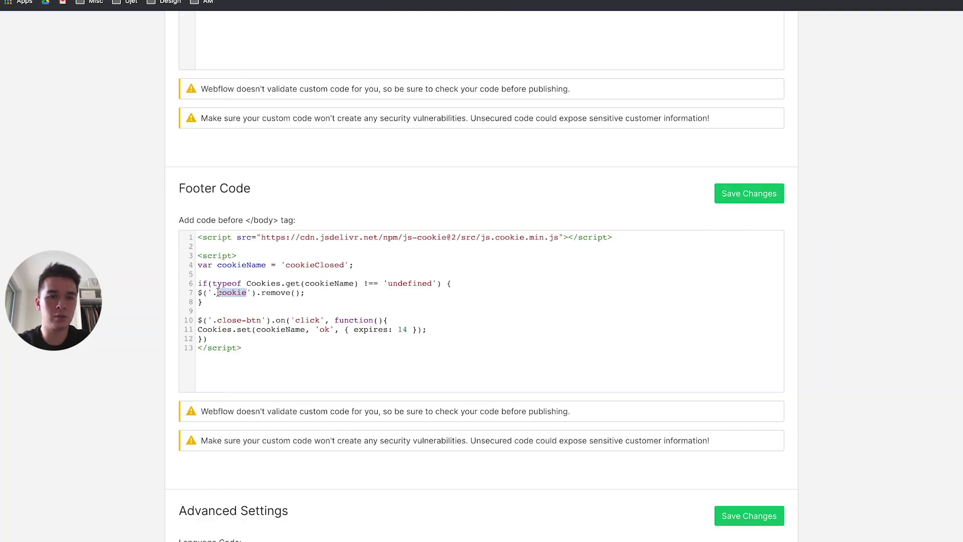
type("cookie-modal")
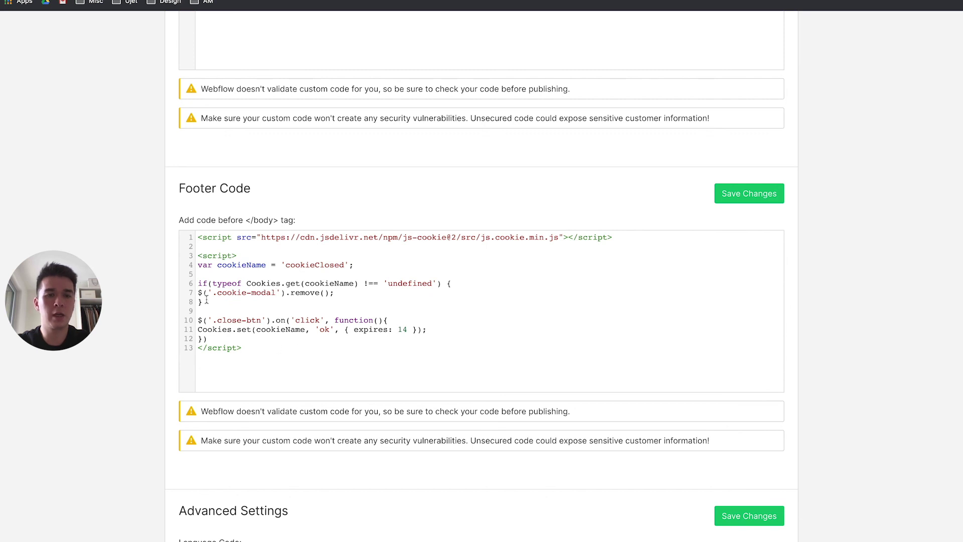
Examine the footer script's close-btn selector and expiry value, comparing the selector with the banner's close button in the Webflow Designer.
left_click_drag(214, 320, 260, 320)
left_click(260, 320)
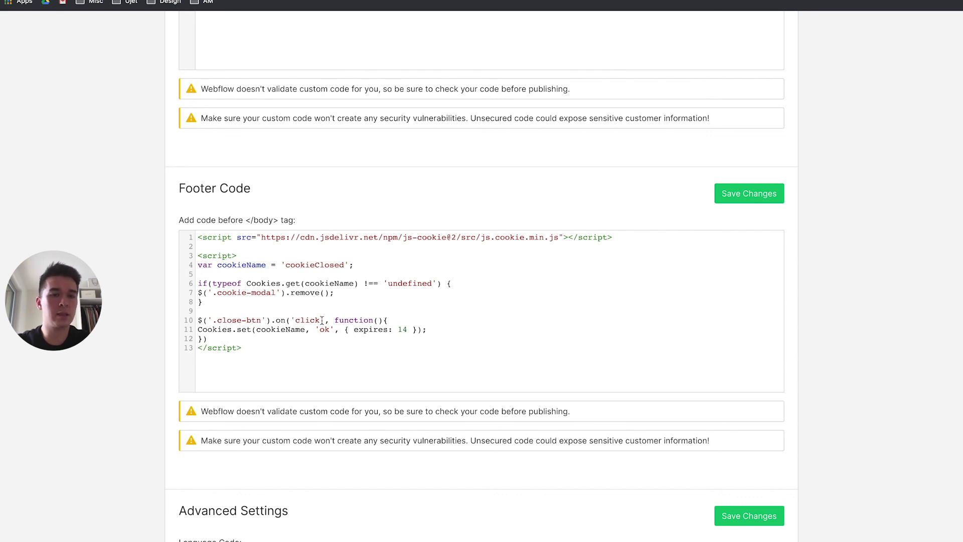
left_click_drag(321, 320, 212, 321)
left_click(297, 320)
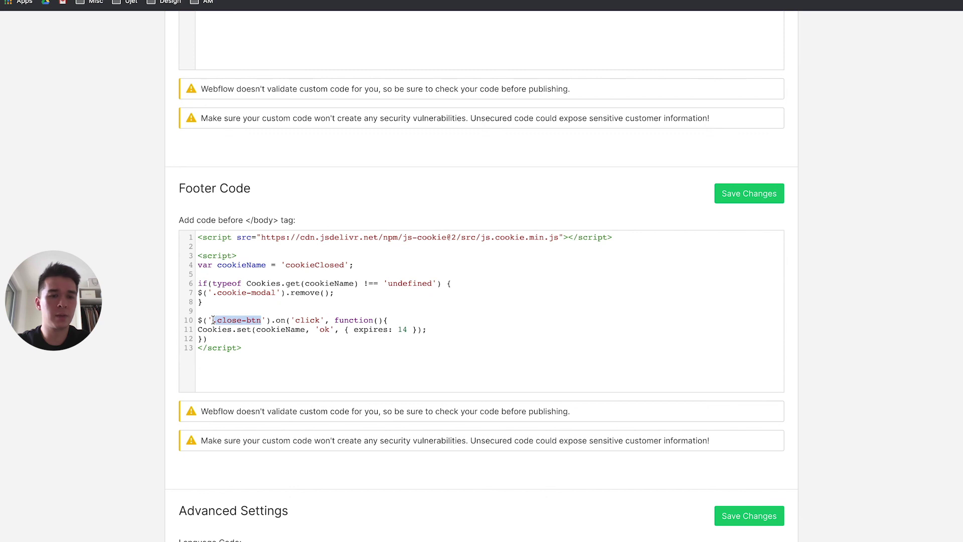
left_click(272, 312)
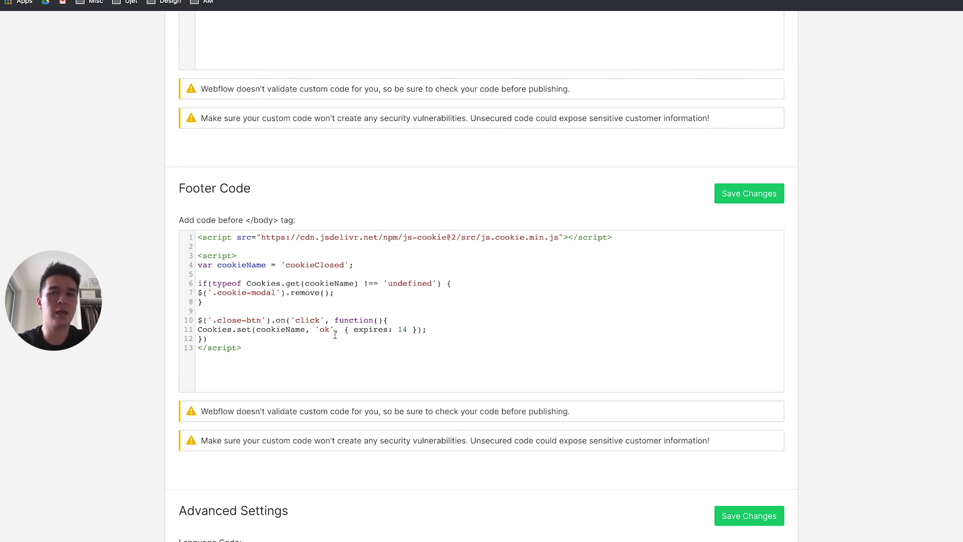
left_click_drag(397, 329, 409, 330)
left_click(404, 330)
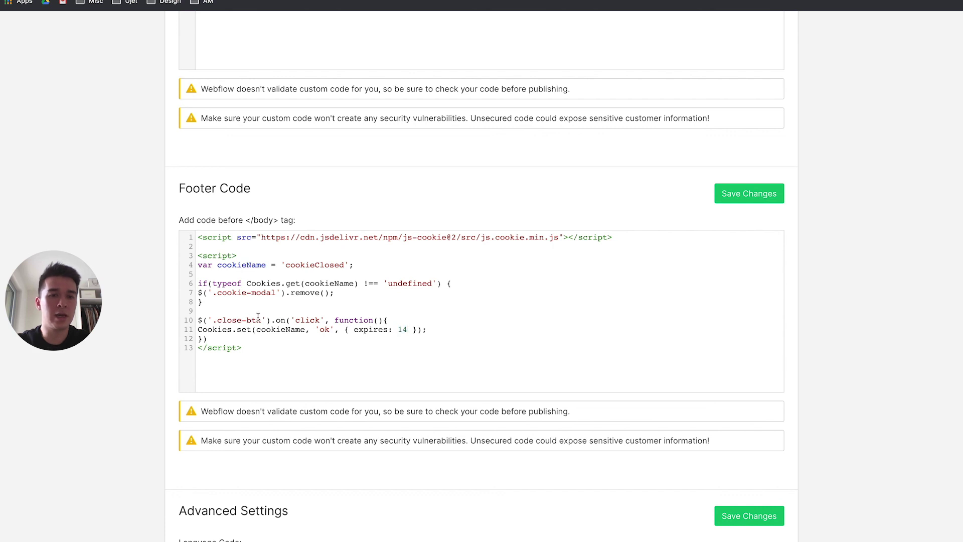
left_click_drag(260, 320, 217, 320)
left_click(218, 320)
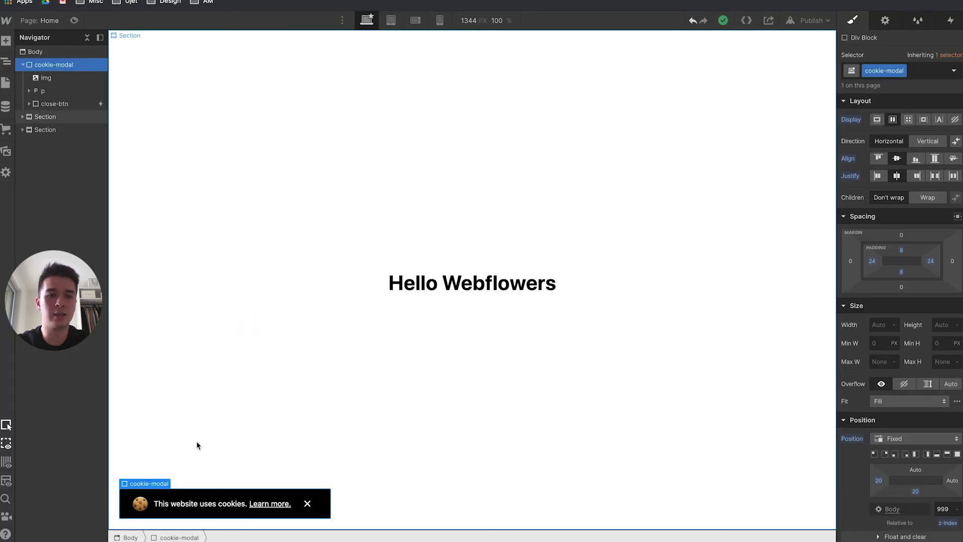
left_click(303, 501)
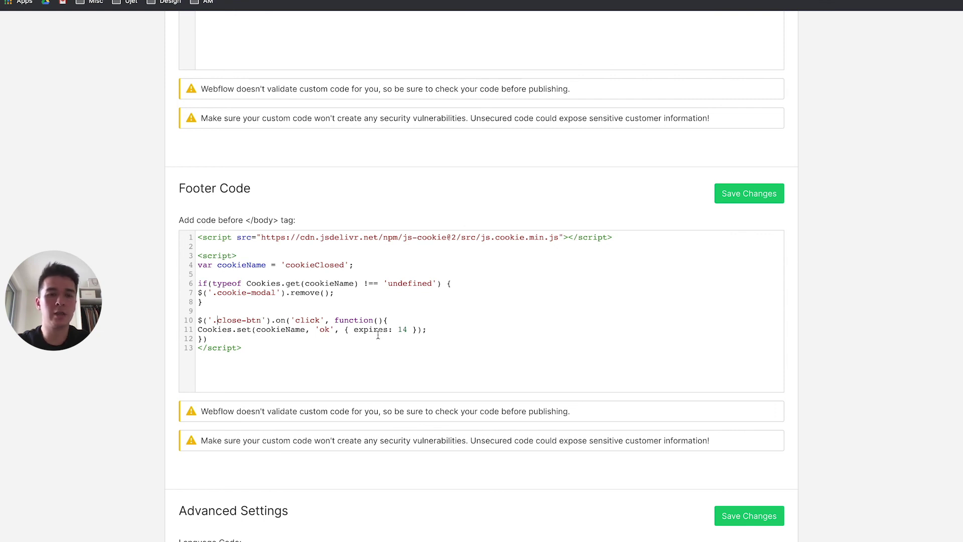
Set the expires value in the footer script's Cookies.set line to 20 and save the custom code.
double_click(404, 331)
left_click(440, 345)
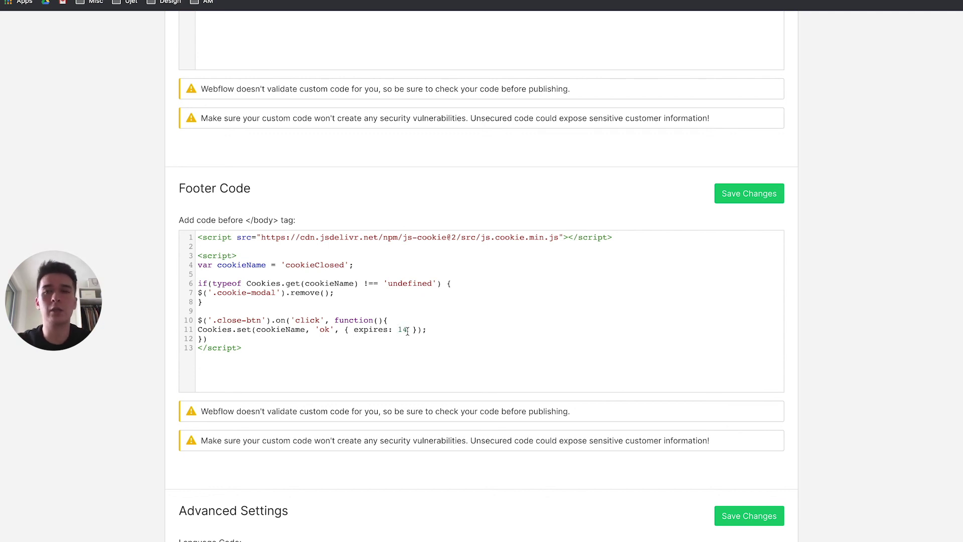
left_click_drag(407, 328, 400, 328)
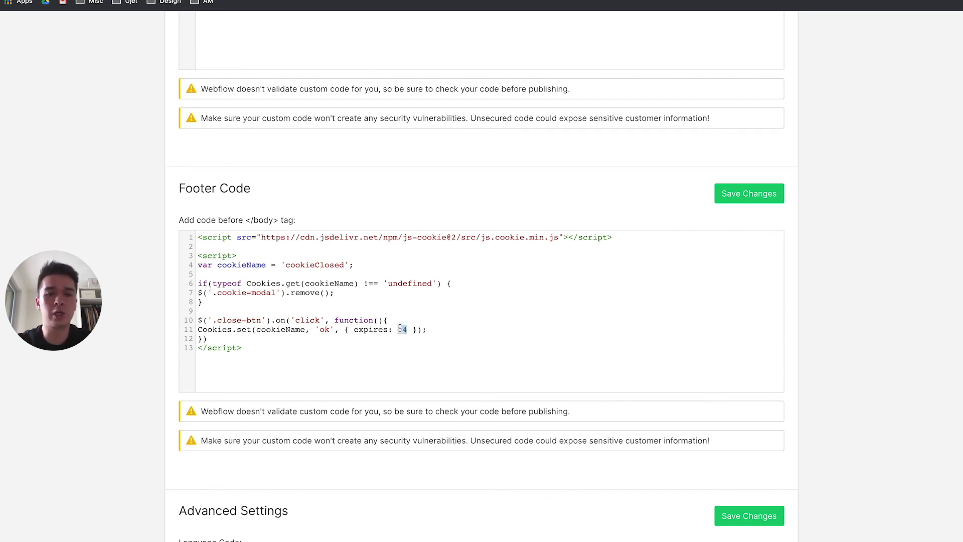
type("20")
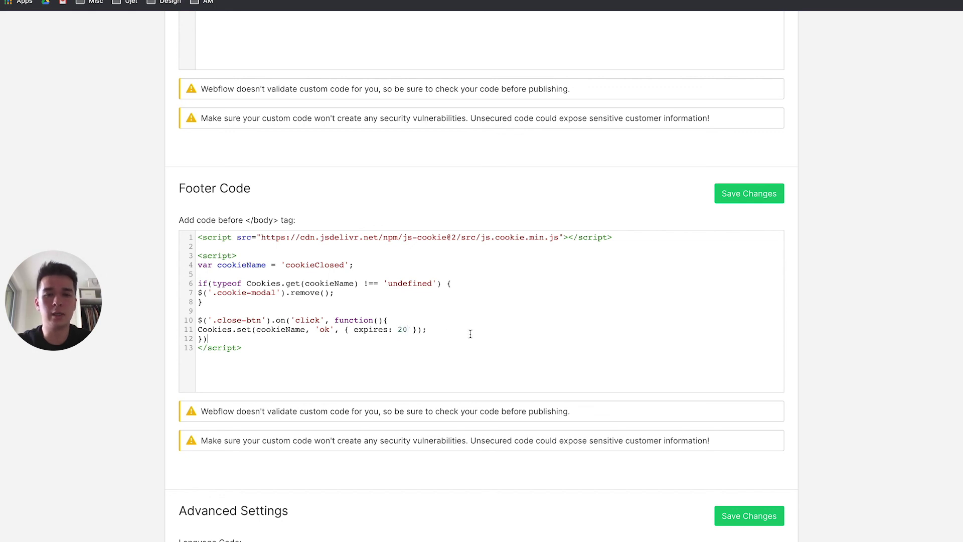
left_click(749, 194)
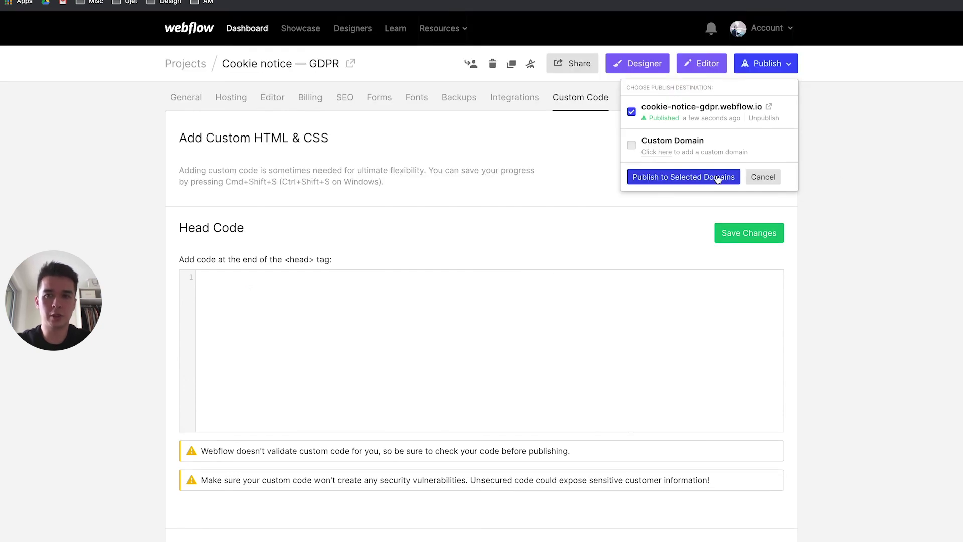
Publish the site to cookie-notice-gdpr.webflow.io and open the live page.
left_click(719, 178)
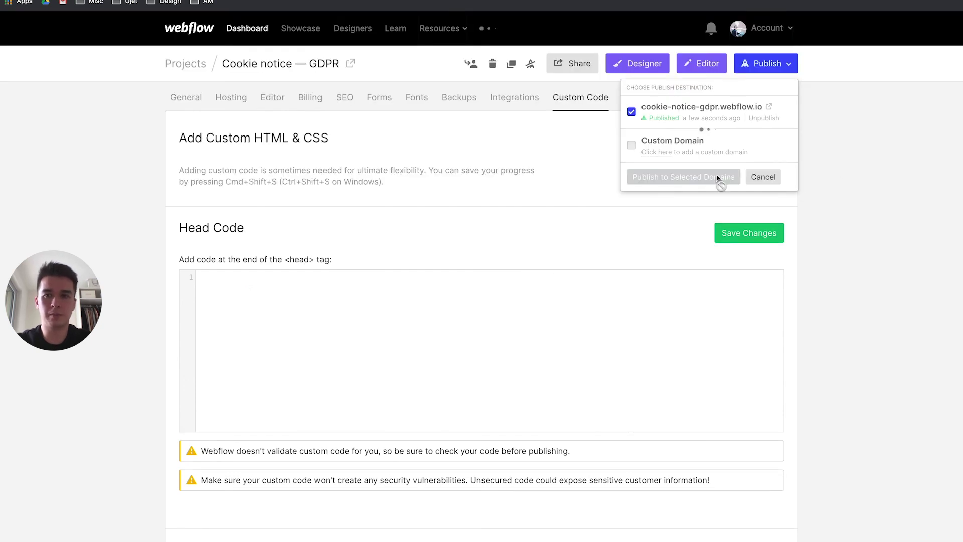
left_click(769, 107)
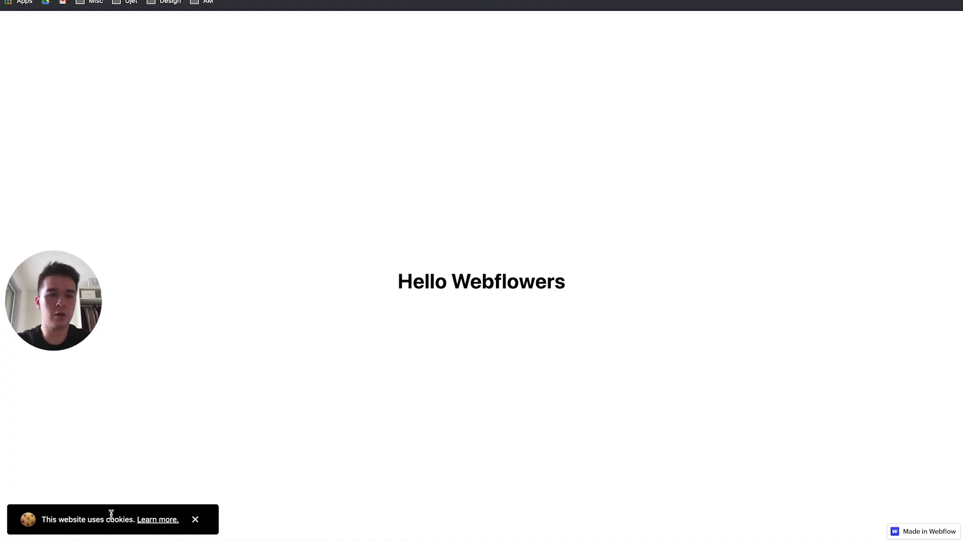
Test the cookie banner on the live page by closing it and checking both page sections.
scroll(235, 469, "down", 10)
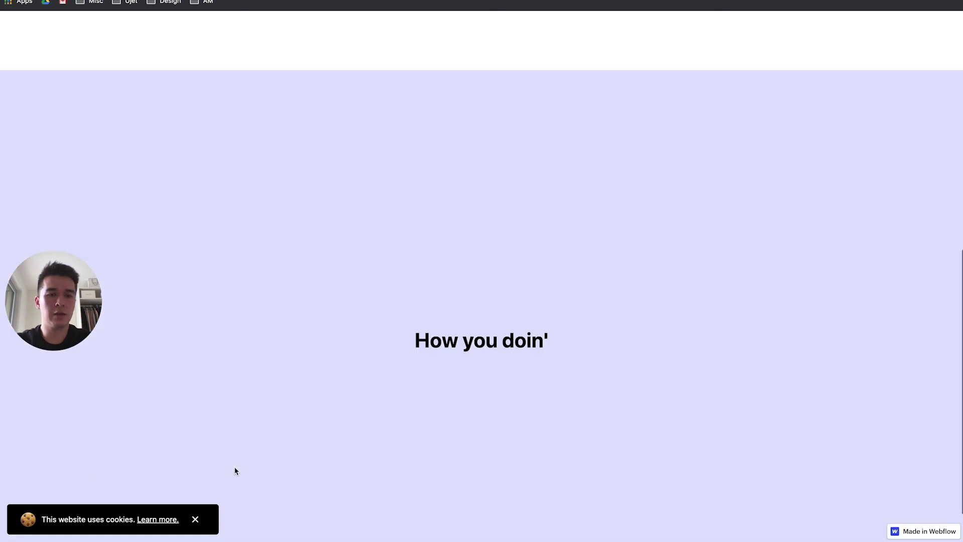
left_click(195, 519)
scroll(254, 329, "up", 10)
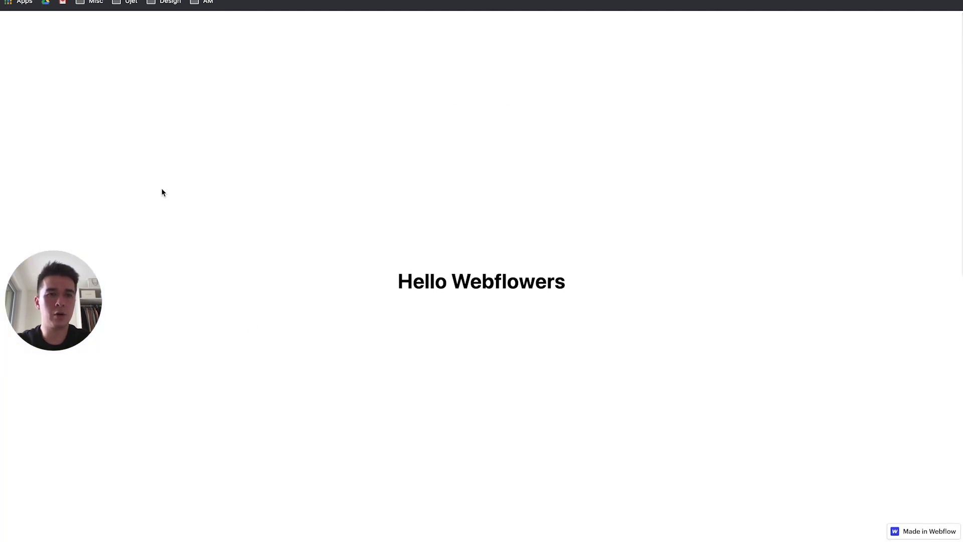
scroll(481, 271, "down", 10)
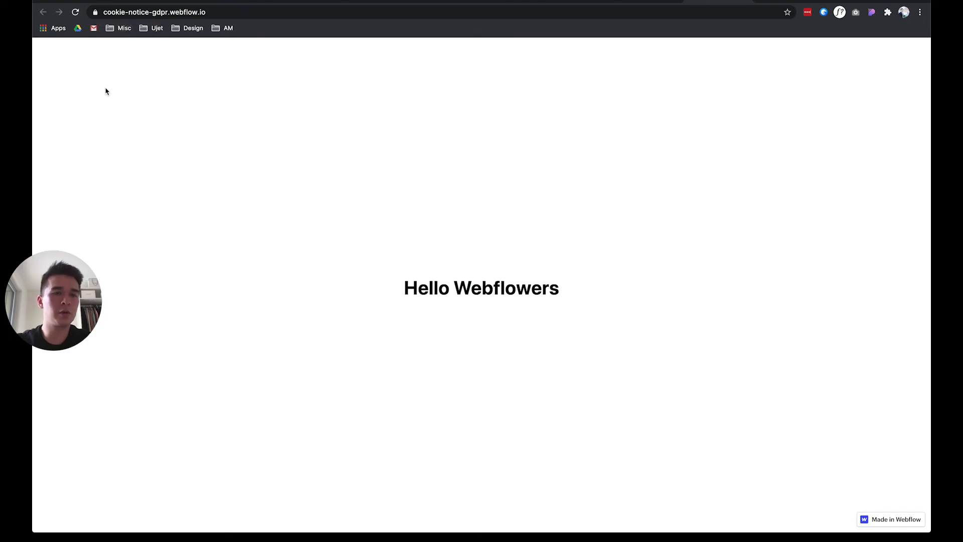
Inspect the details of the cookieClosed cookie, including its expiry, among the cookies in use on the live site.
left_click(96, 12)
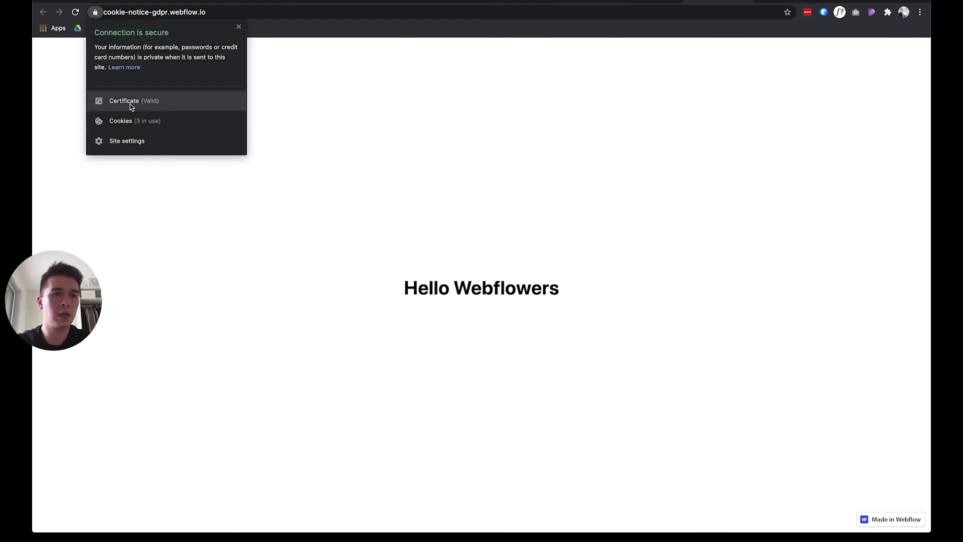
left_click(125, 122)
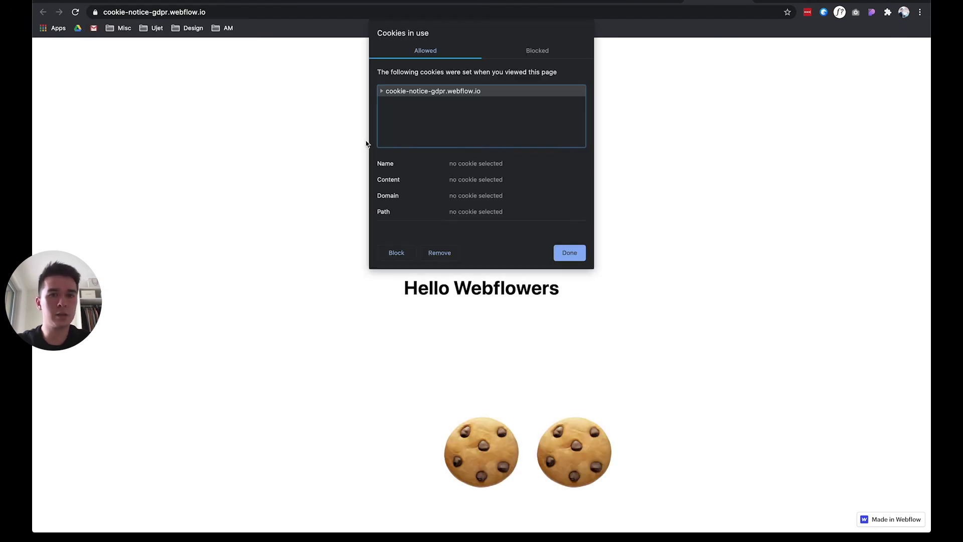
left_click(381, 91)
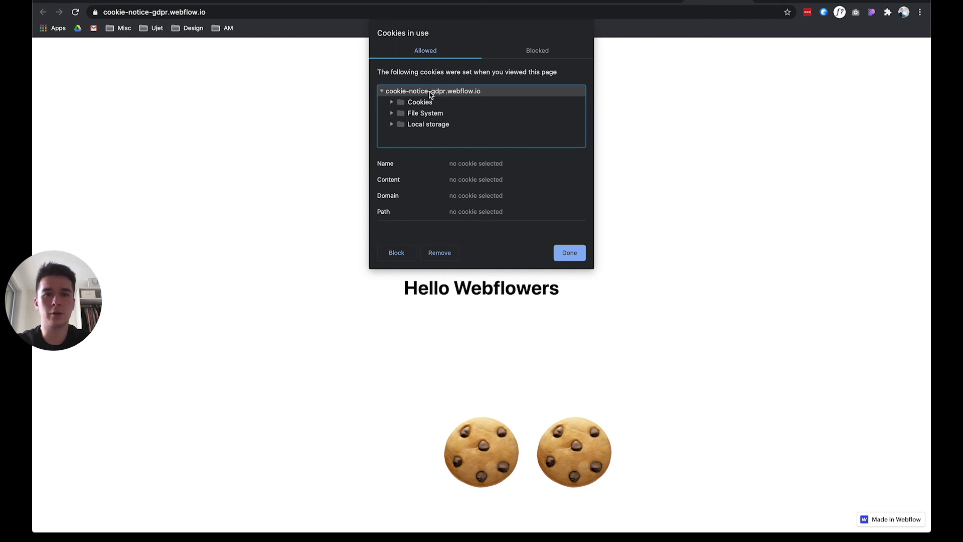
left_click(417, 103)
left_click(392, 102)
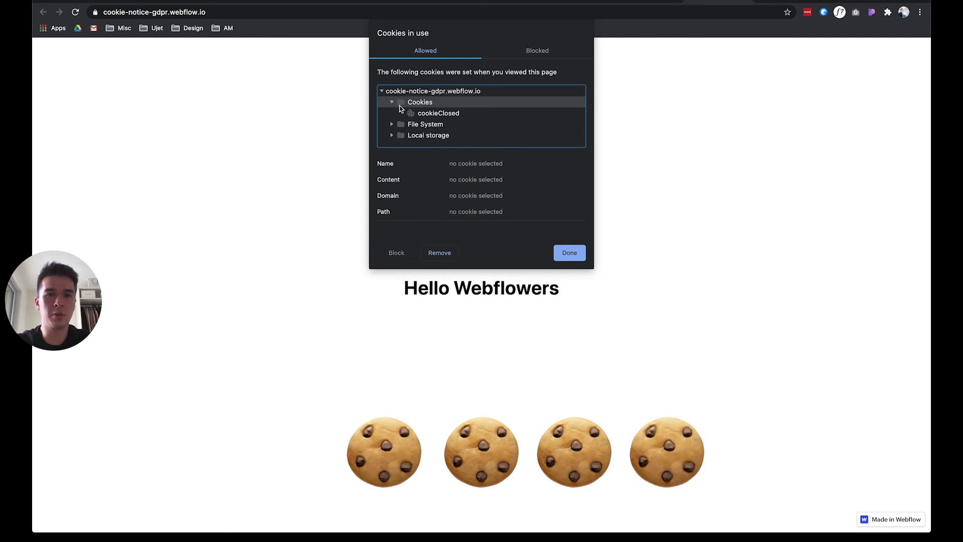
left_click(428, 114)
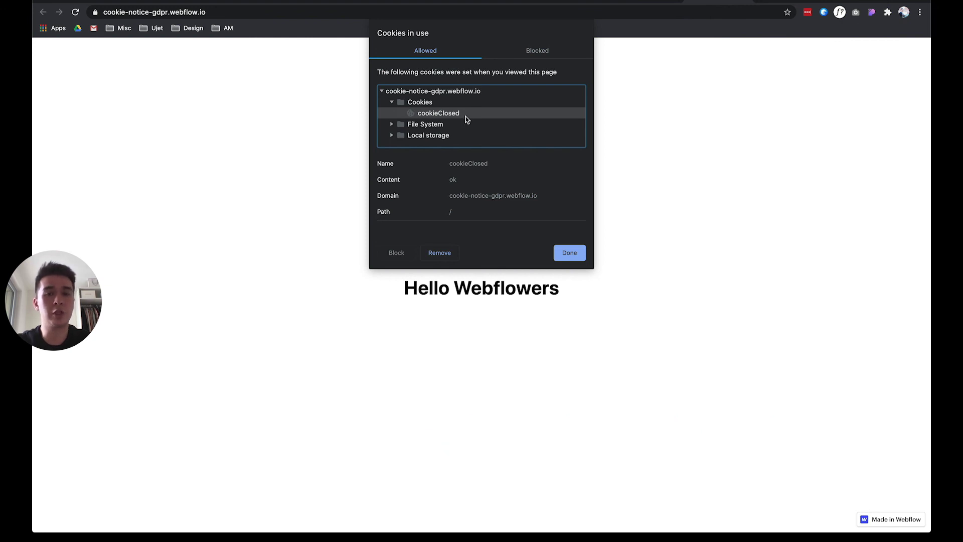
scroll(516, 197, "down", 3)
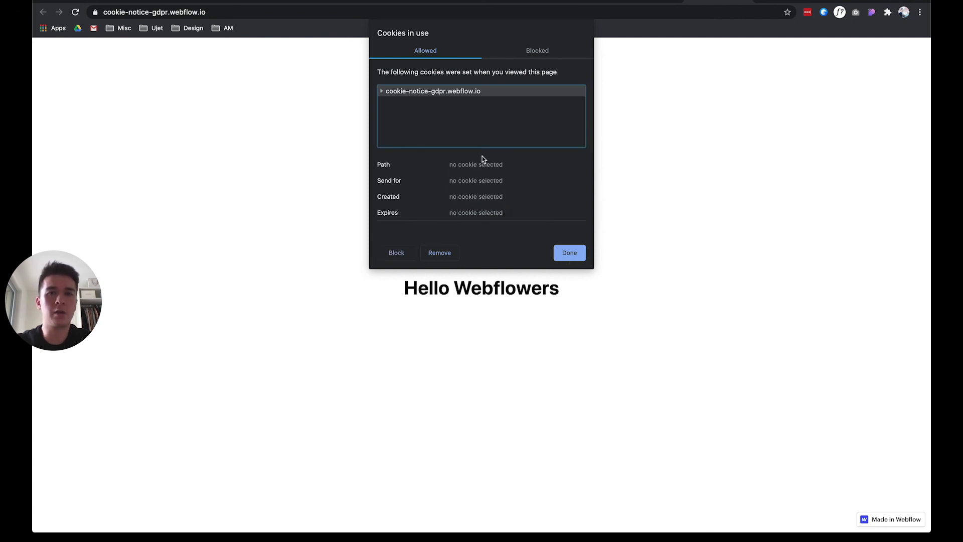
Remove the stored cookies of cookie-notice-gdpr.webflow.io and reload the live page.
left_click(441, 253)
left_click(574, 253)
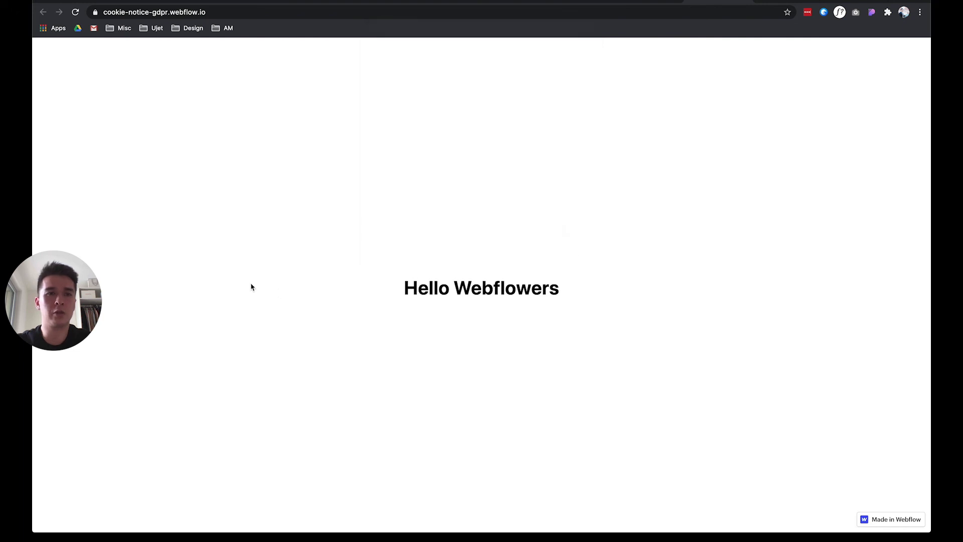
key("super+r")
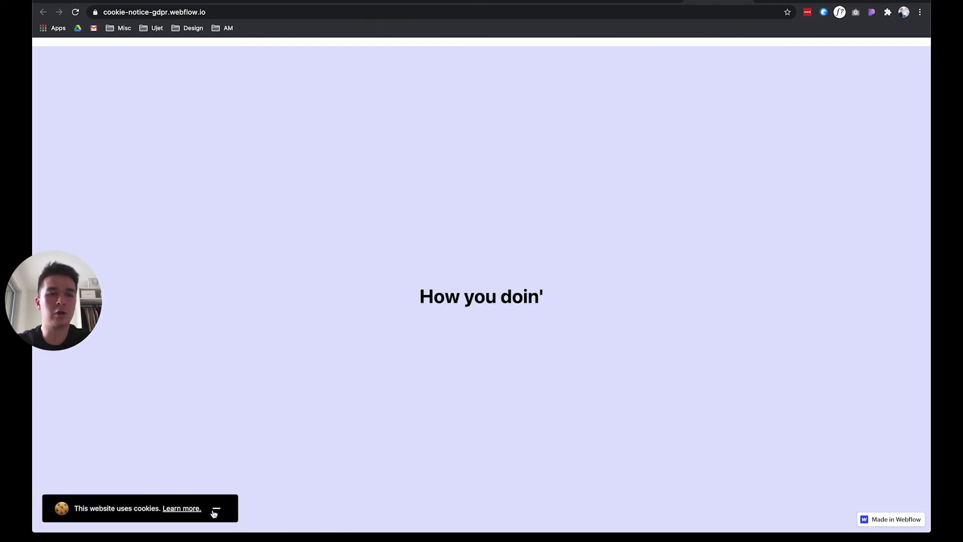
Close the cookie banner again and reload the live page to check whether the banner stays closed.
left_click(217, 508)
key("super+r")
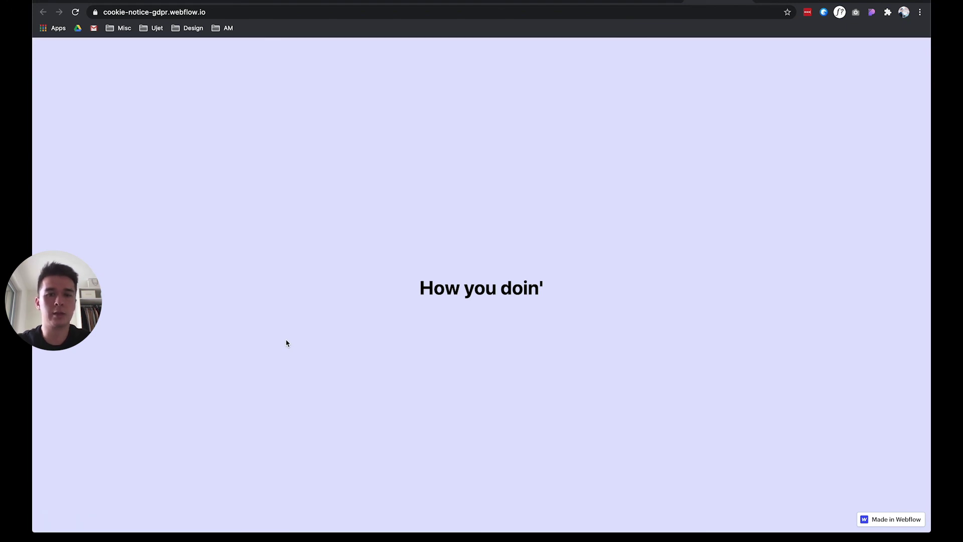
scroll(287, 343, "up", 10)
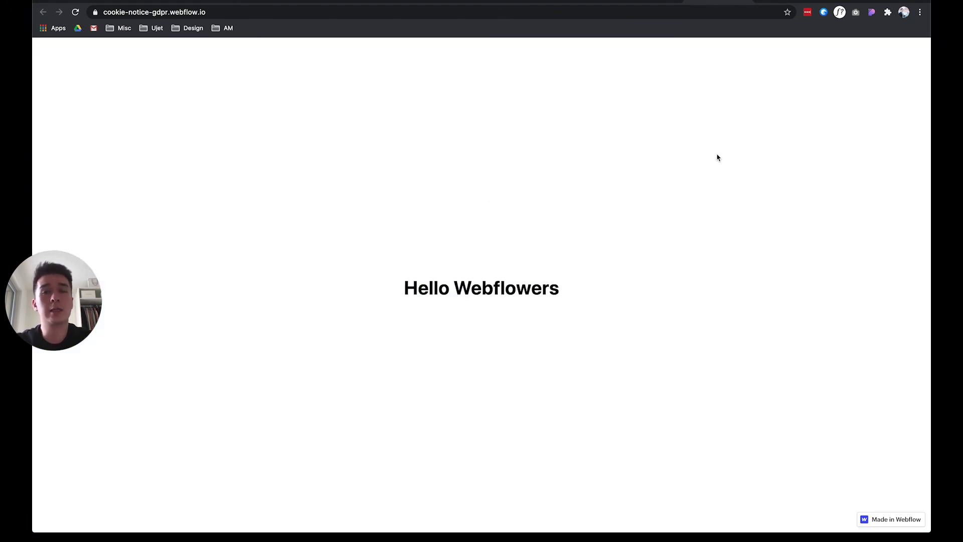